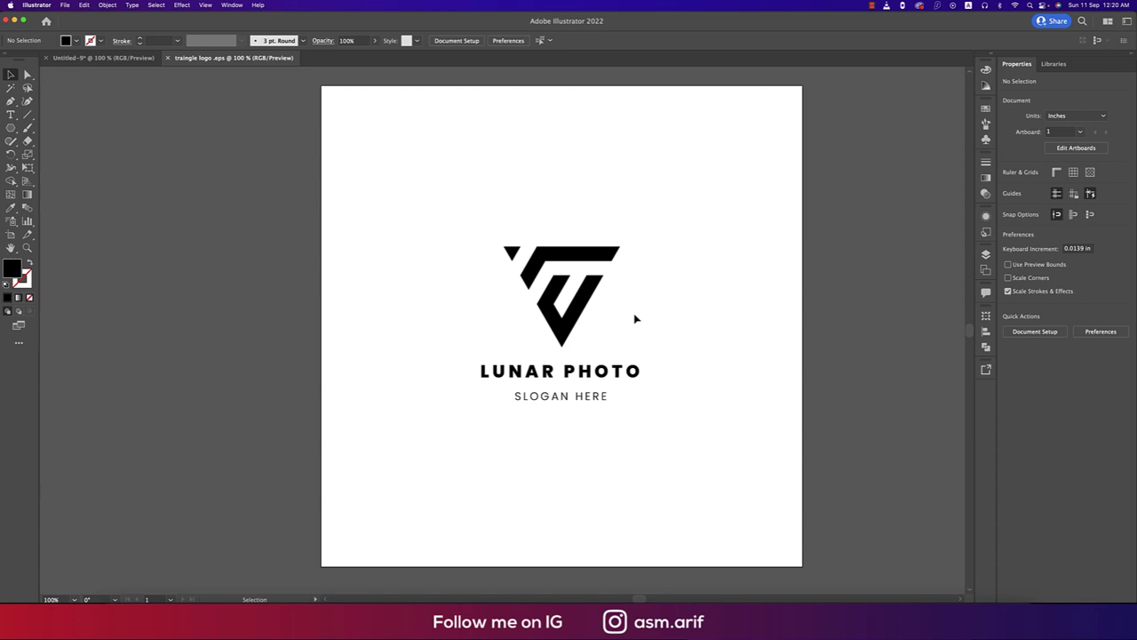
Inspect the existing triangle mark, LUNAR PHOTO and SLOGAN HERE text, then deselect everything.
{"action": "left_click", "coordinate": [589, 260]}
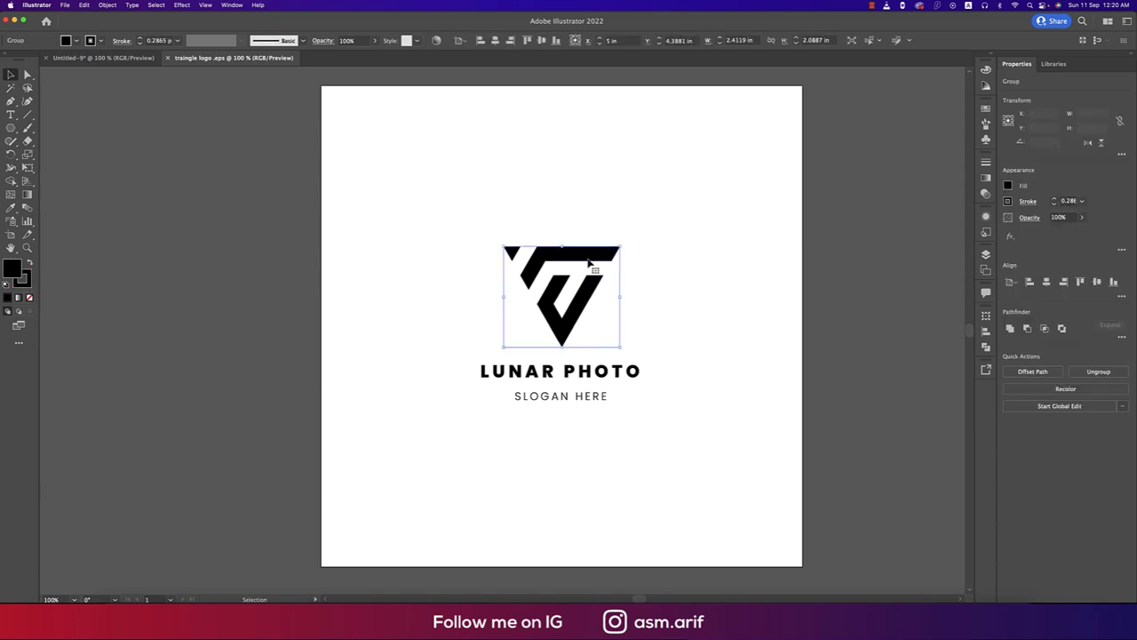
{"action": "left_click", "coordinate": [629, 375]}
{"action": "left_click", "coordinate": [590, 399]}
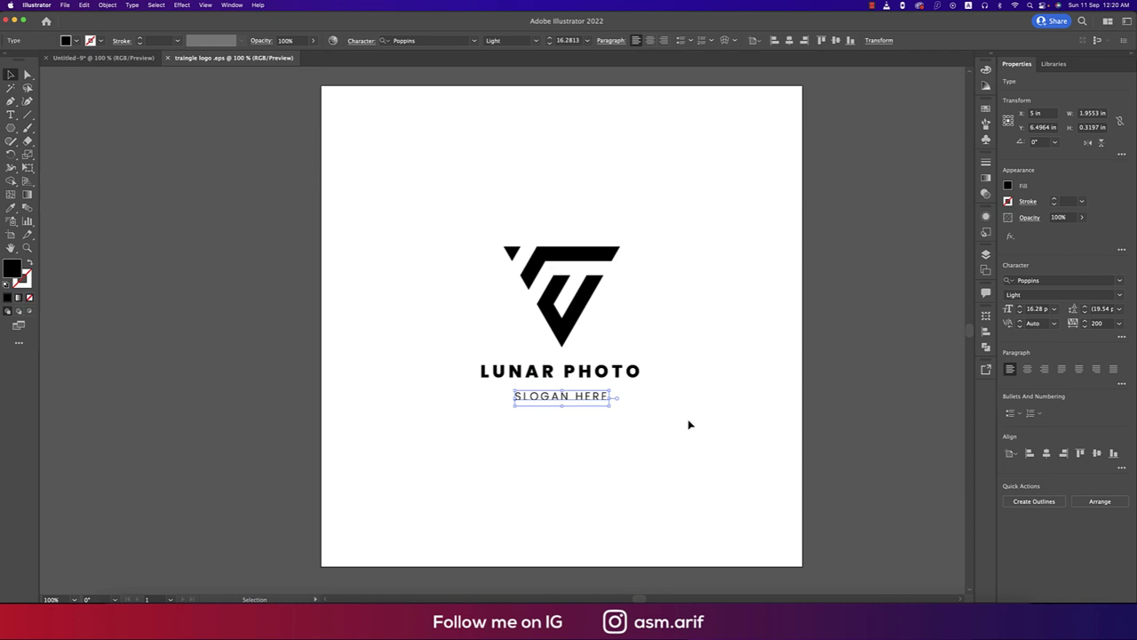
{"action": "left_click", "coordinate": [692, 425]}
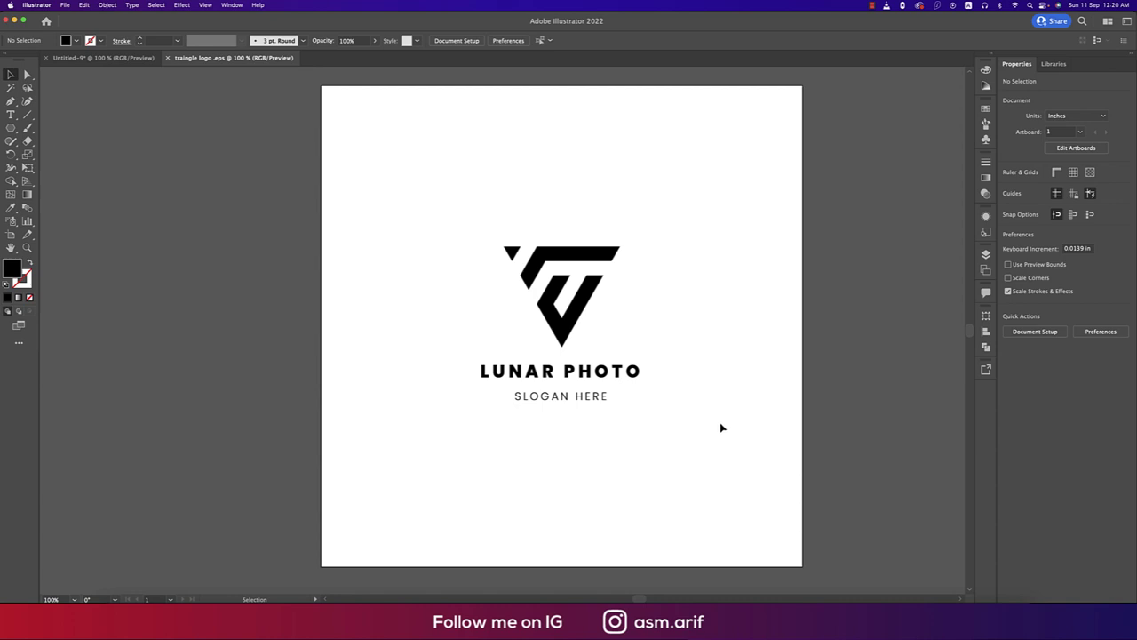
Start a new 15 × 15 in document named 'tri logo'.
{"action": "left_click", "coordinate": [64, 6]}
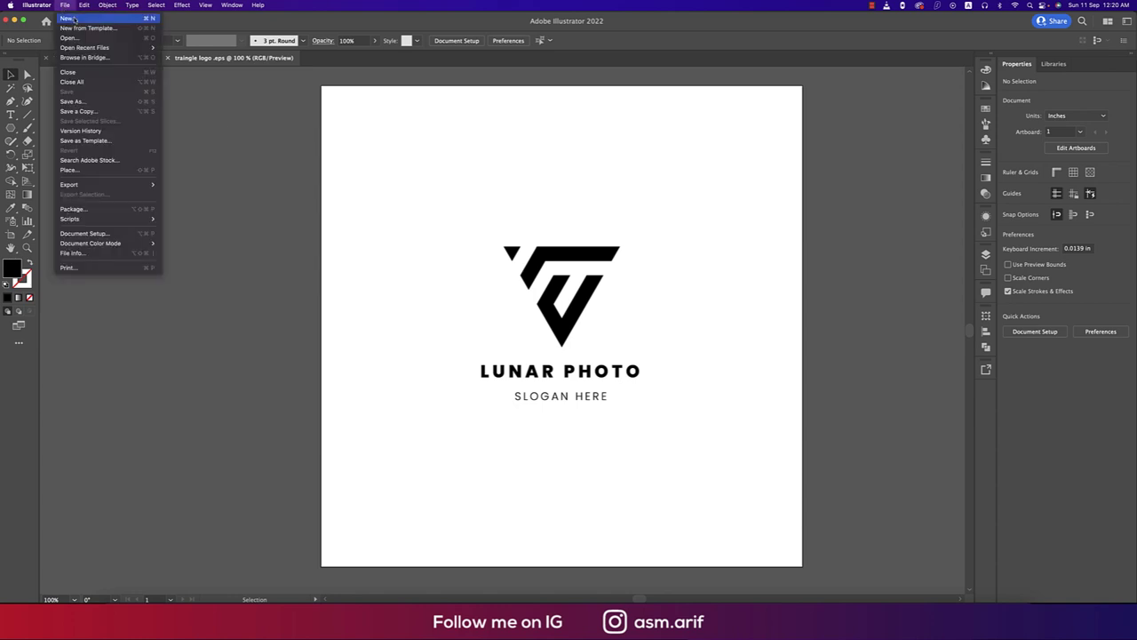
{"action": "left_click", "coordinate": [71, 19]}
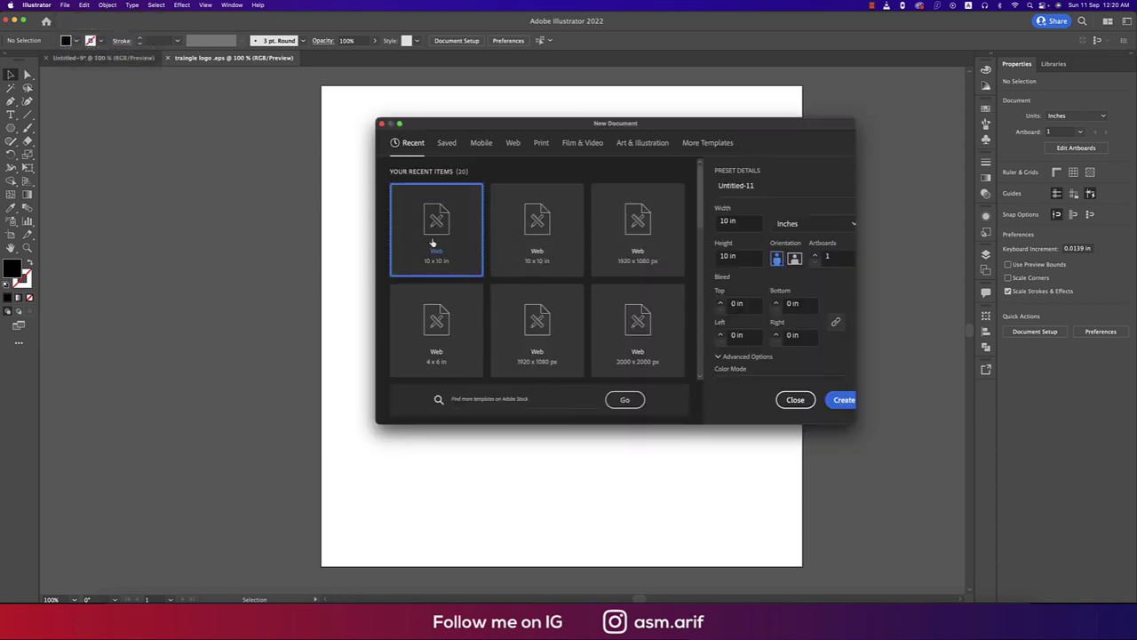
{"action": "left_click", "coordinate": [729, 223]}
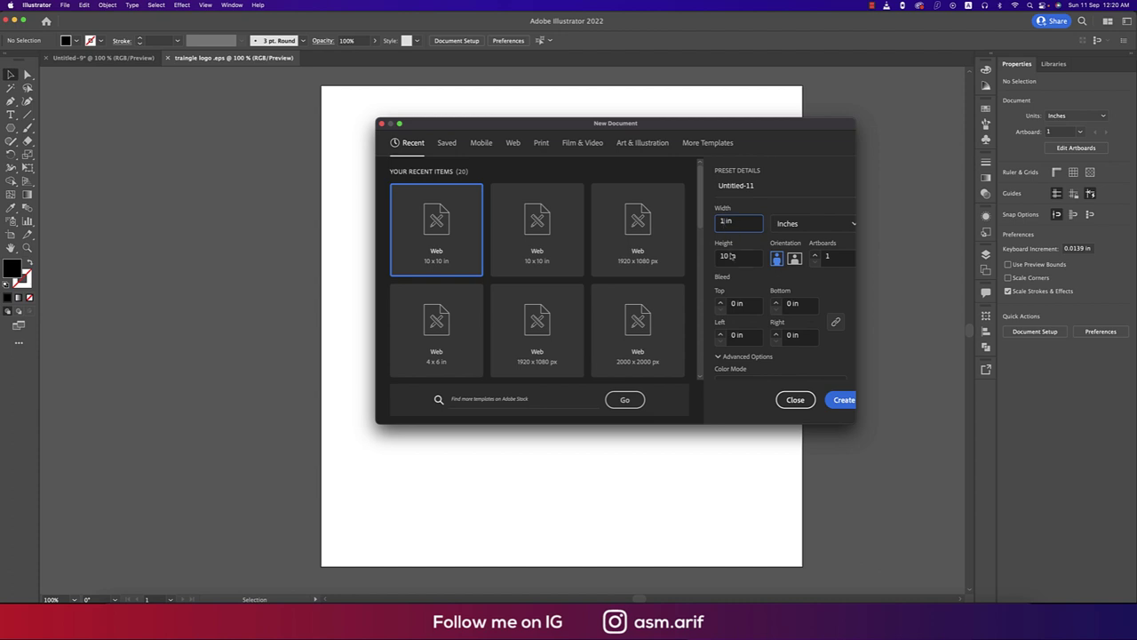
{"action": "left_click", "coordinate": [728, 256]}
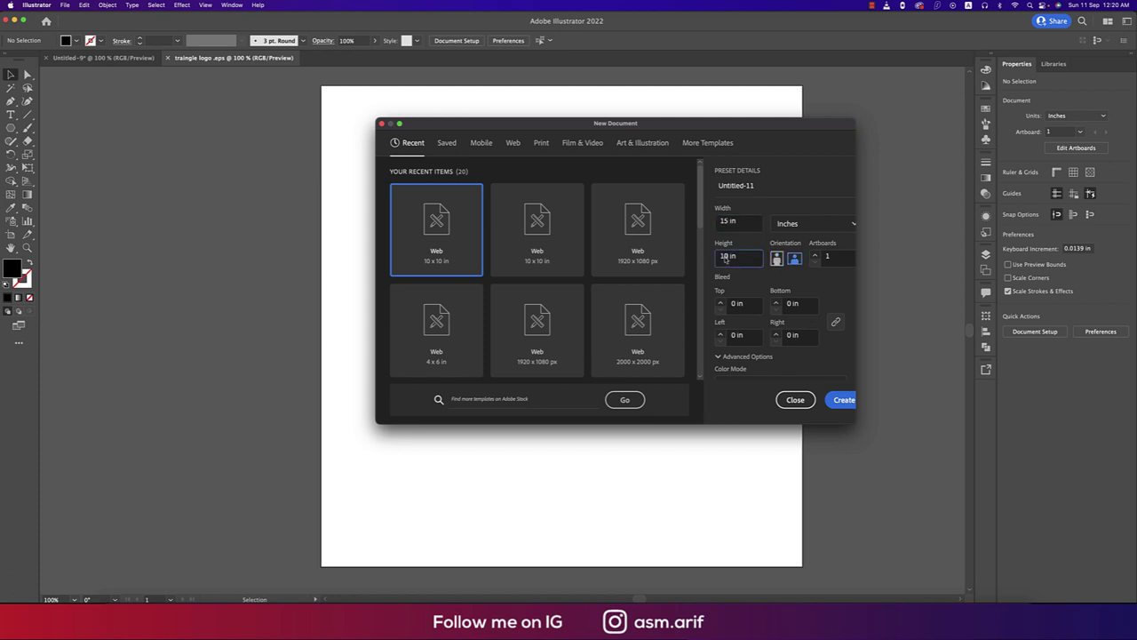
{"action": "left_click", "coordinate": [755, 189]}
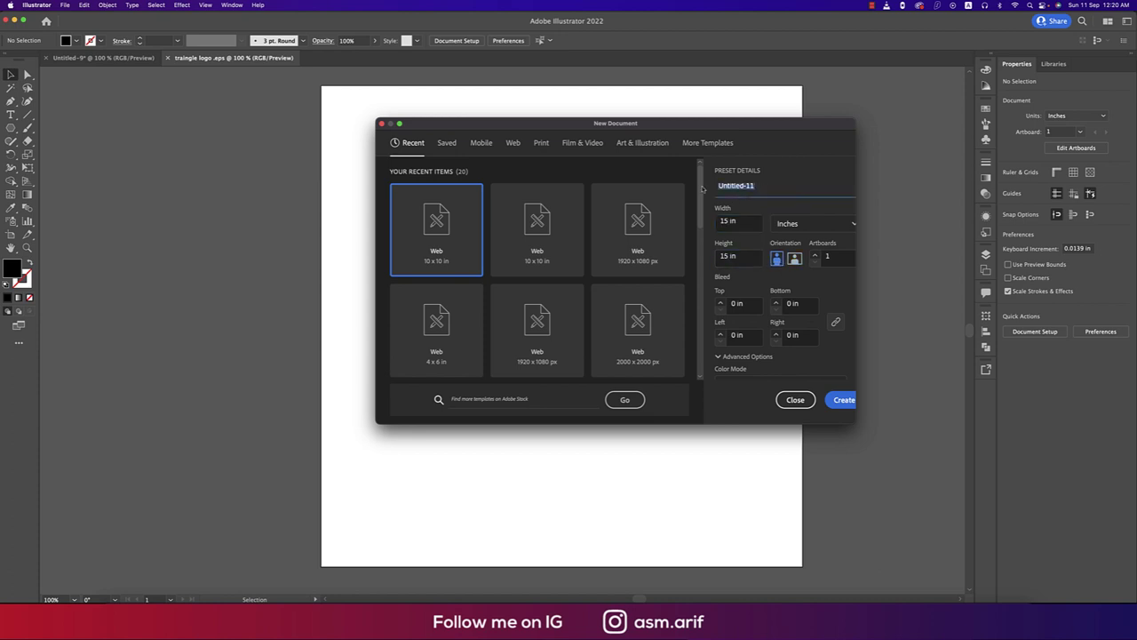
{"action": "type", "text": "tri logo"}
Keep the colour mode at RGB Color and create the tri logo document.
{"action": "scroll", "coordinate": [793, 325], "scroll_direction": "down", "scroll_amount": 2}
{"action": "left_click", "coordinate": [746, 277]}
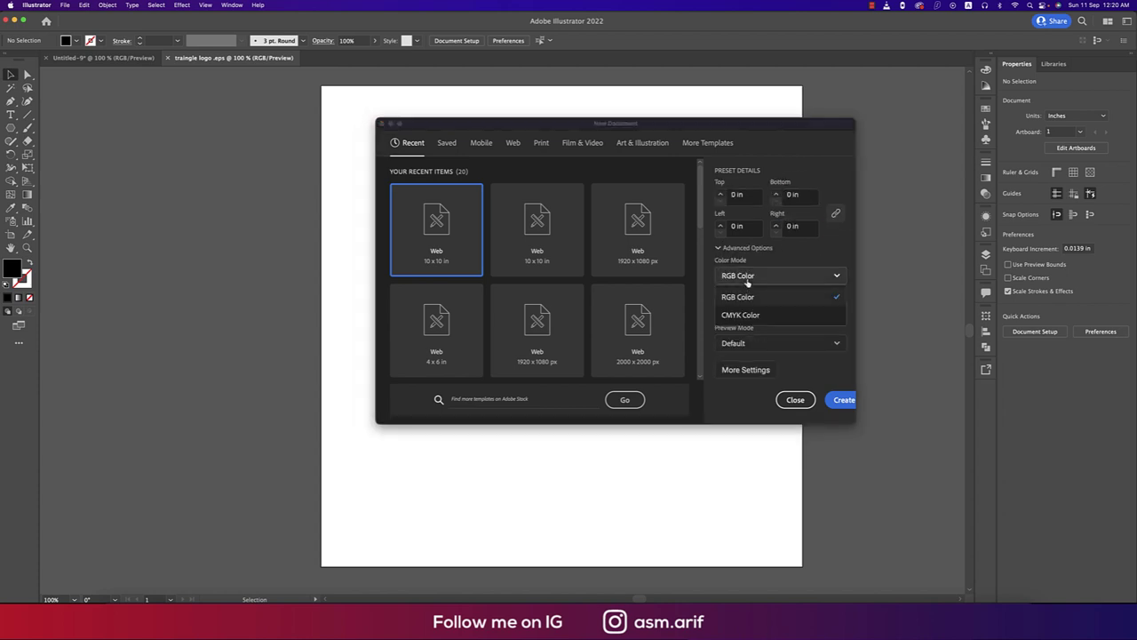
{"action": "left_click", "coordinate": [748, 297]}
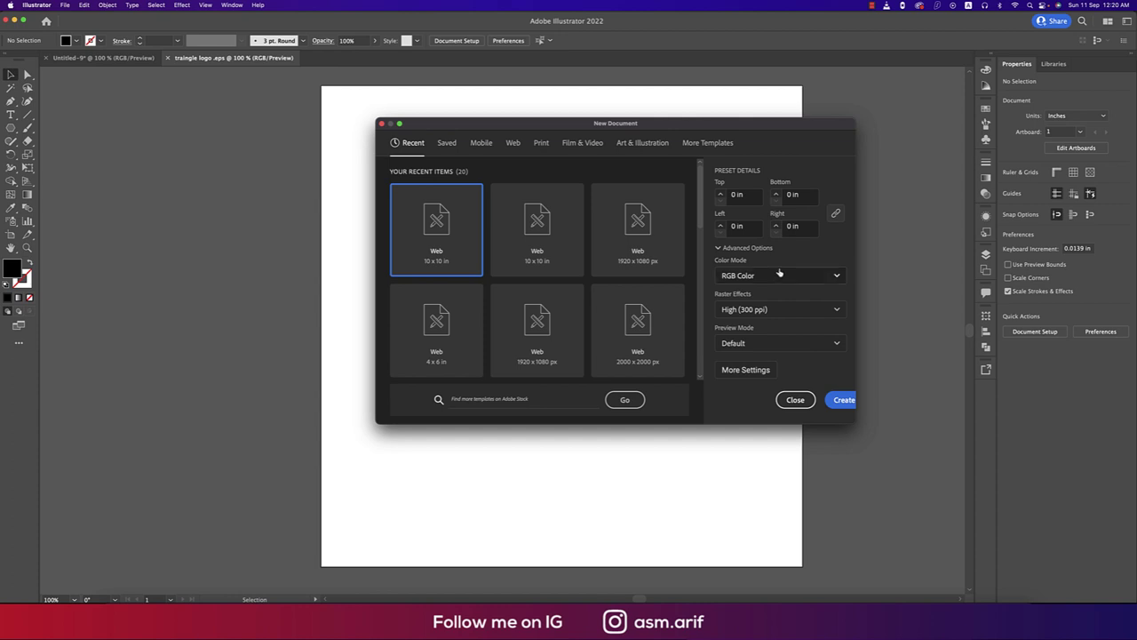
{"action": "left_click", "coordinate": [780, 277]}
{"action": "left_click", "coordinate": [764, 314]}
{"action": "left_click", "coordinate": [762, 276]}
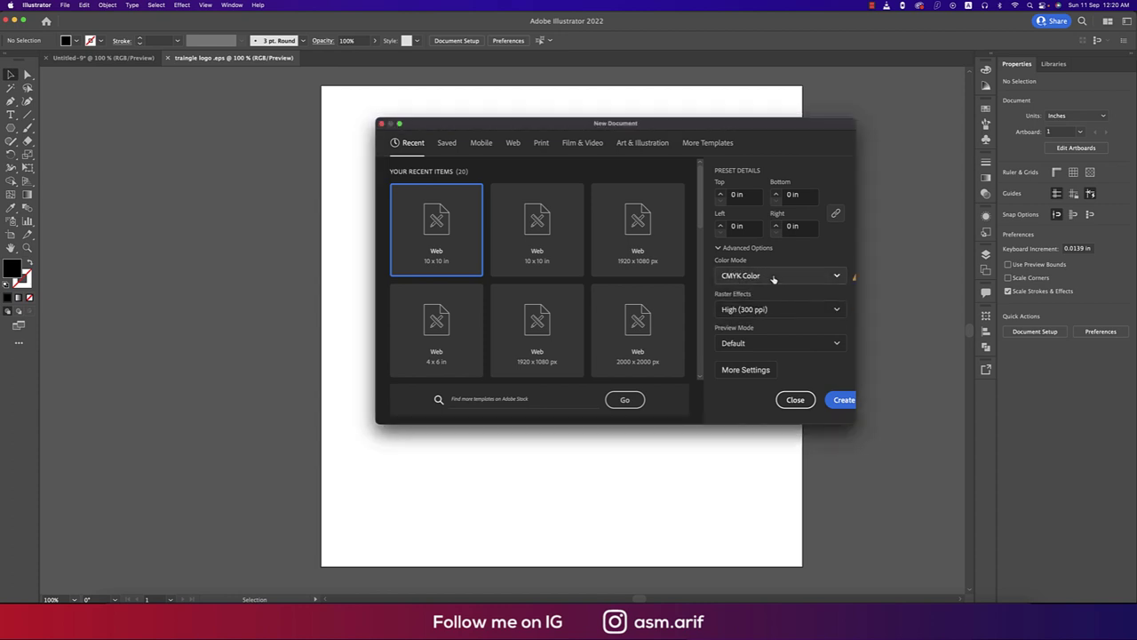
{"action": "left_click", "coordinate": [759, 302]}
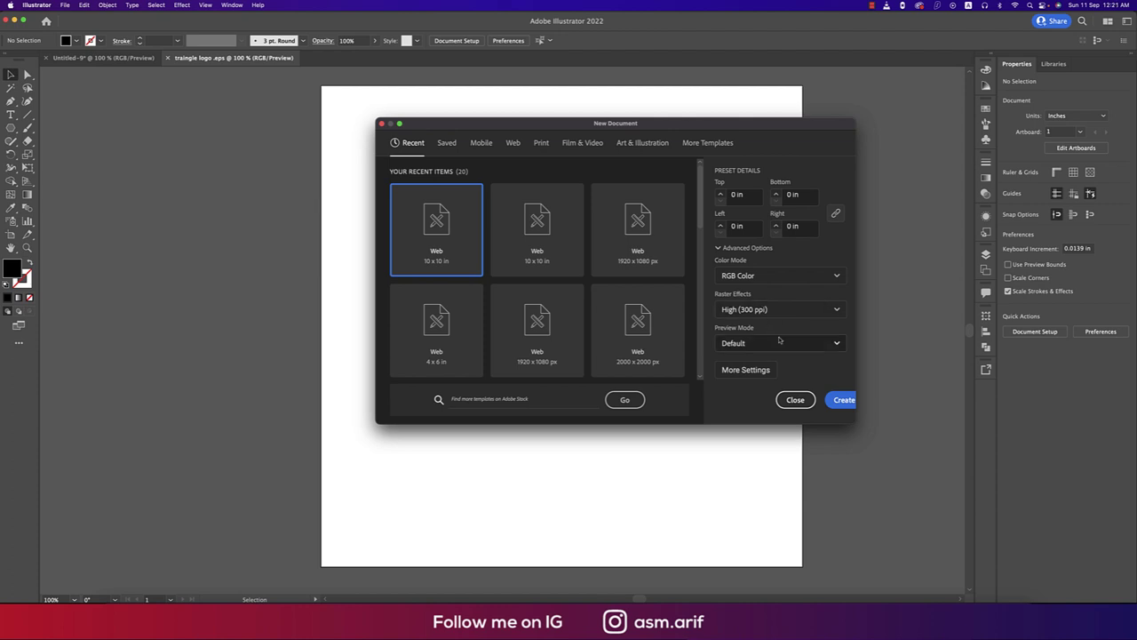
{"action": "left_click", "coordinate": [843, 399]}
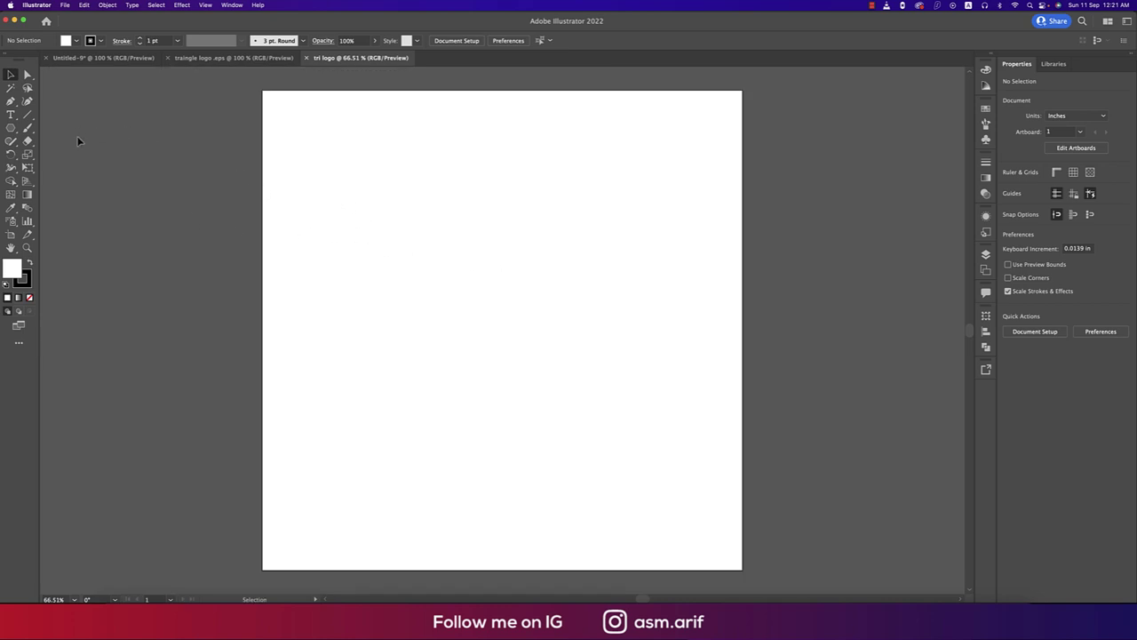
Draw a three-sided polygon near the top-left and make it slightly shorter.
{"action": "left_click_drag", "start_coordinate": [11, 128], "coordinate": [53, 168]}
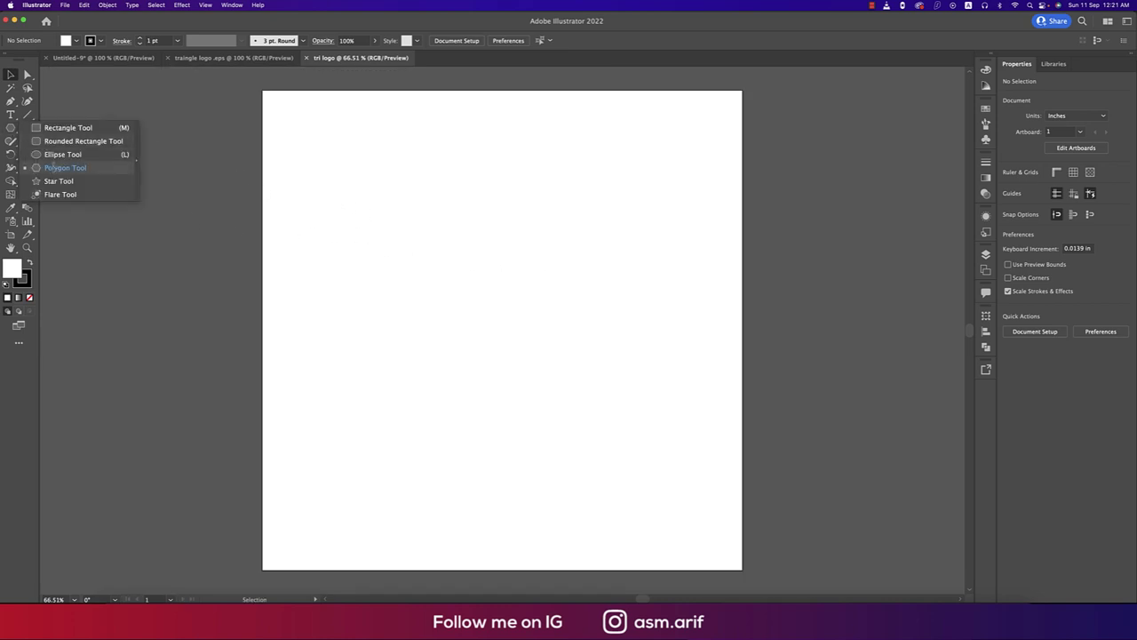
{"action": "left_click", "coordinate": [320, 202]}
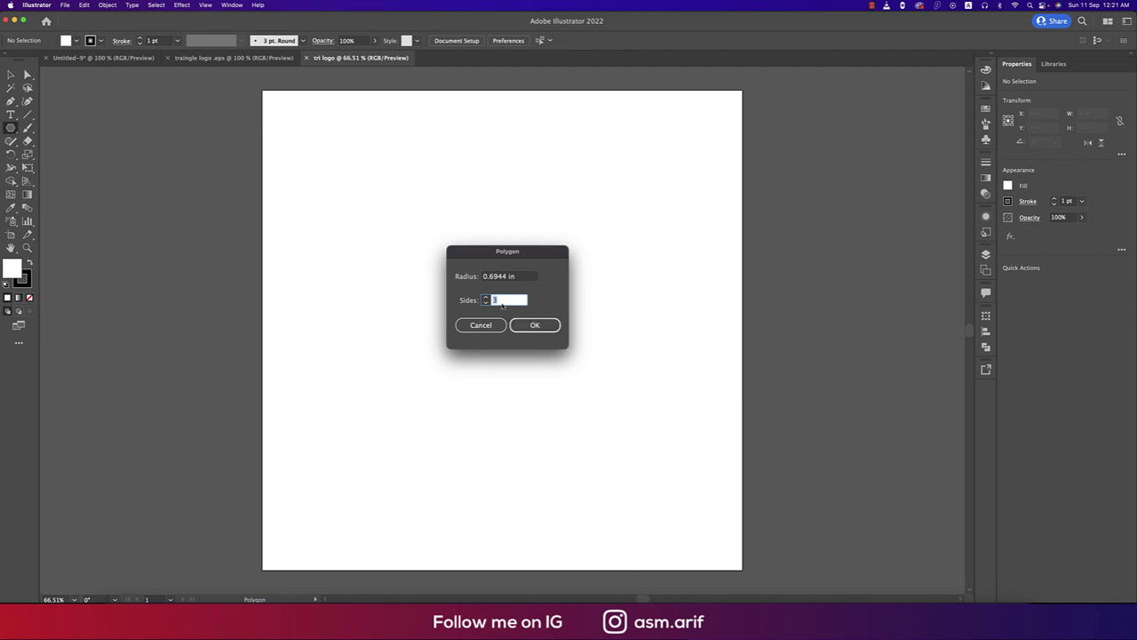
{"action": "left_click", "coordinate": [535, 324]}
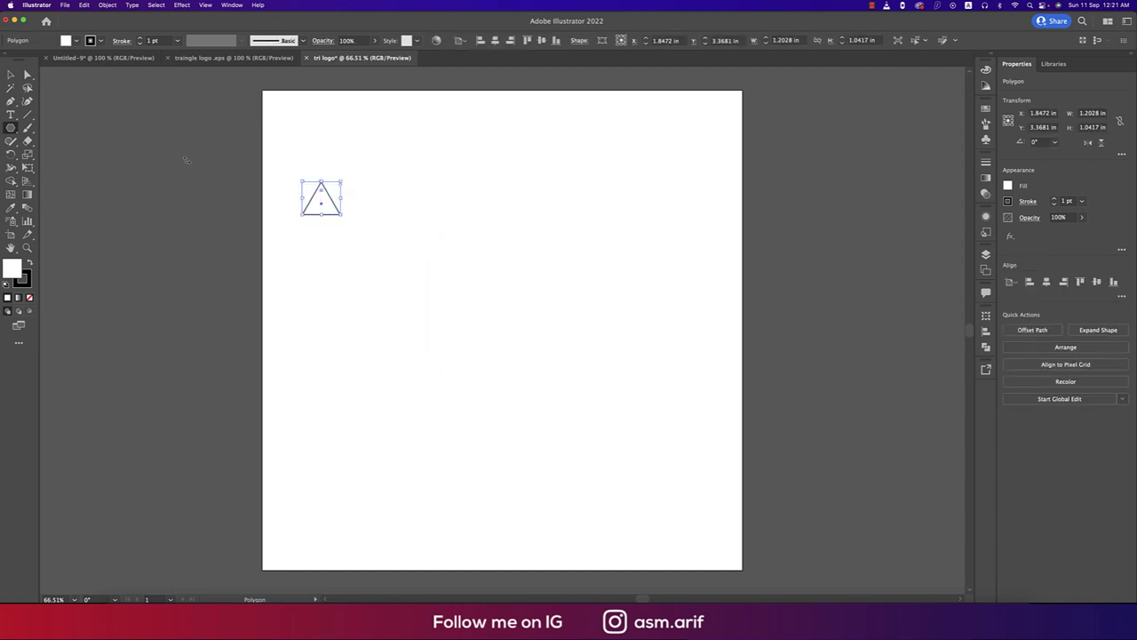
{"action": "left_click_drag", "start_coordinate": [322, 214], "coordinate": [324, 212]}
{"action": "left_click", "coordinate": [11, 75]}
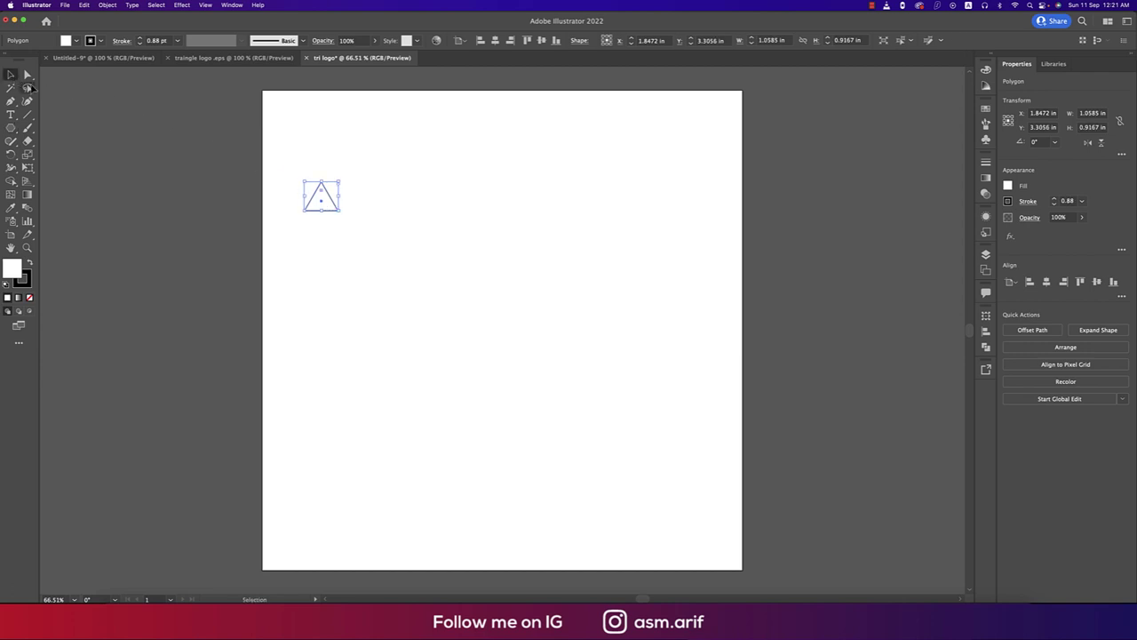
Alt-drag a copy of the triangle to its right and select both triangles.
{"action": "left_click_drag", "start_coordinate": [334, 205], "coordinate": [369, 207]}
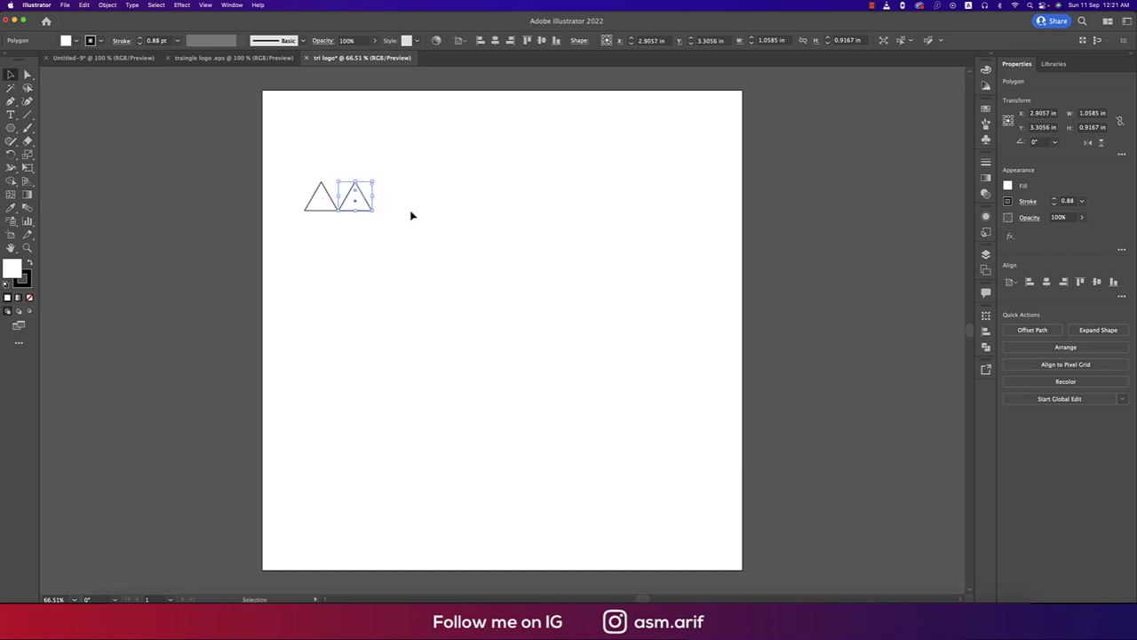
{"action": "left_click", "coordinate": [421, 217]}
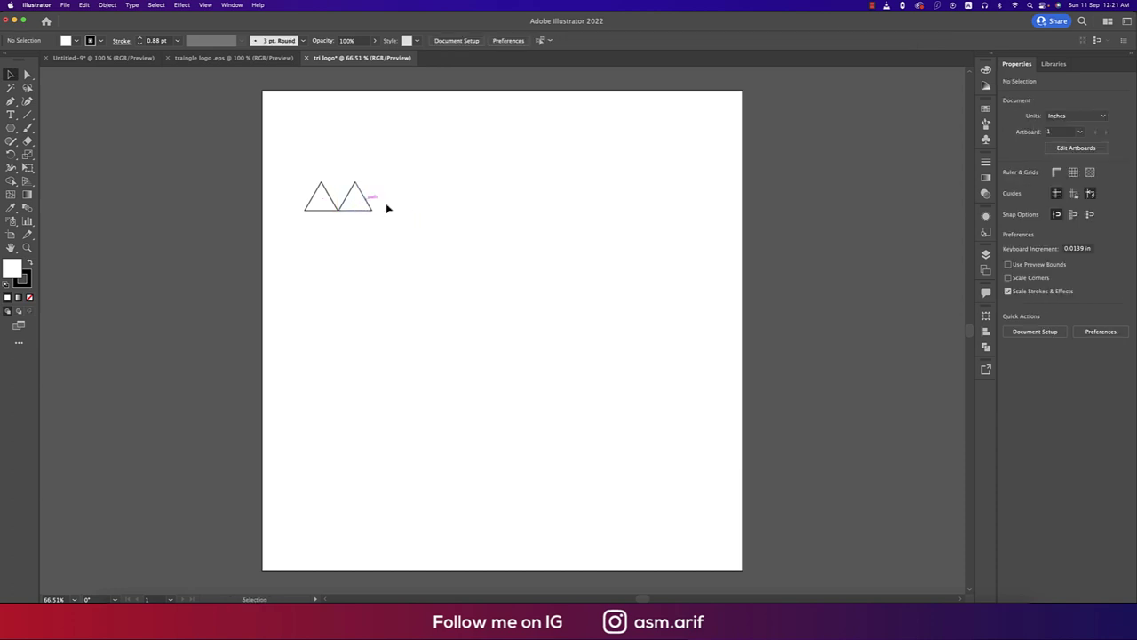
{"action": "left_click_drag", "start_coordinate": [287, 154], "coordinate": [503, 269]}
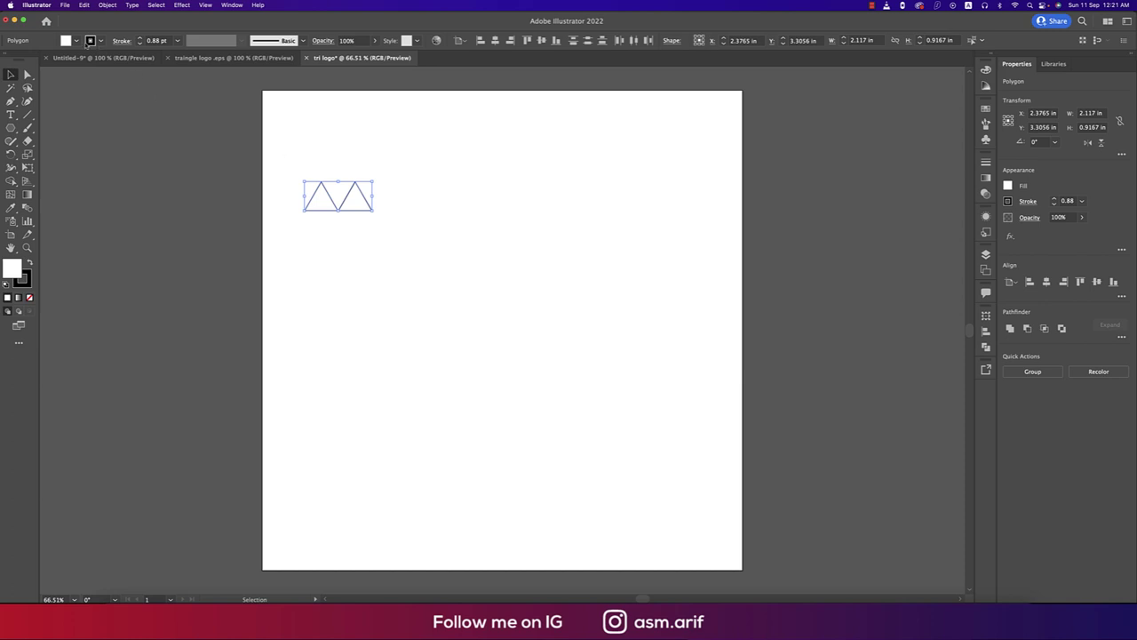
{"action": "left_click", "coordinate": [77, 40]}
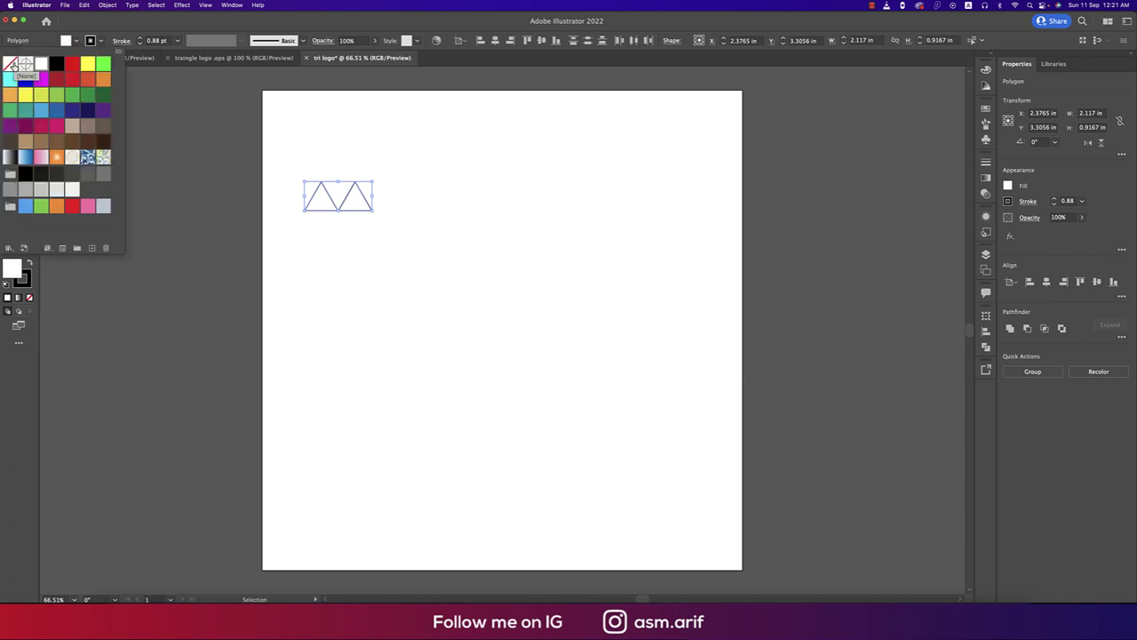
Remove the triangles' fill and repeat the pair rightward with Cmd+D into a row.
{"action": "left_click", "coordinate": [12, 64]}
{"action": "left_click", "coordinate": [495, 209]}
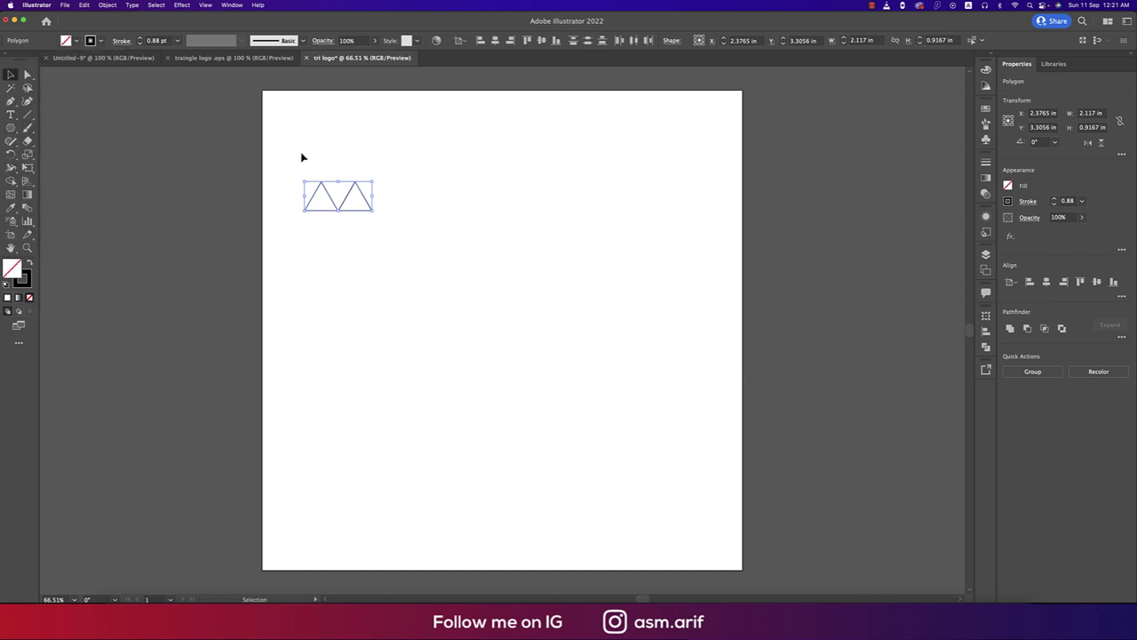
{"action": "left_click_drag", "start_coordinate": [371, 205], "coordinate": [442, 211]}
{"action": "key", "text": "super+d"}
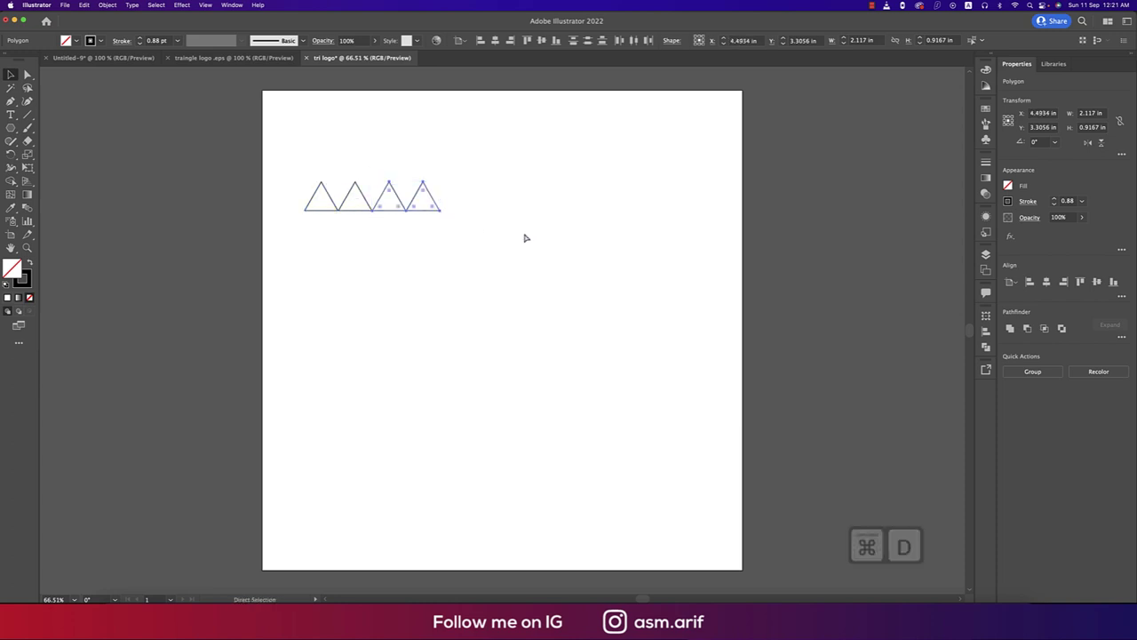
{"action": "key", "text": "super+d"}
{"action": "key", "text": "super+d"}
{"action": "key", "text": "super+d"}
{"action": "key", "text": "super+d"}
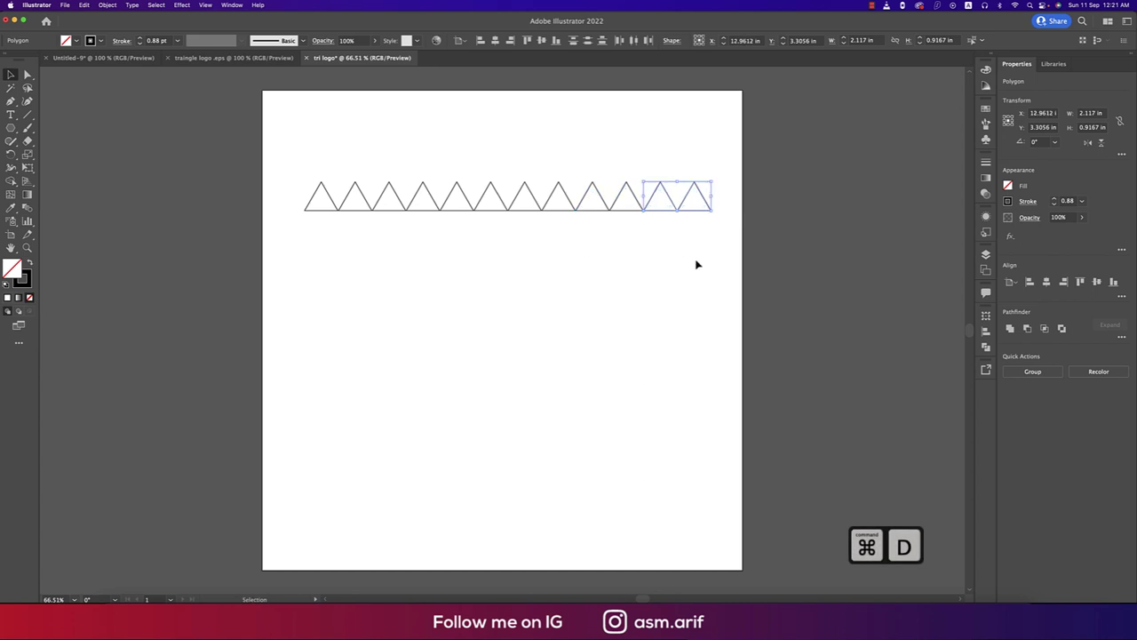
Copy the row, reflect it into an interlocking truss, and add a flipped copy below.
{"action": "left_click_drag", "start_coordinate": [702, 259], "coordinate": [274, 150]}
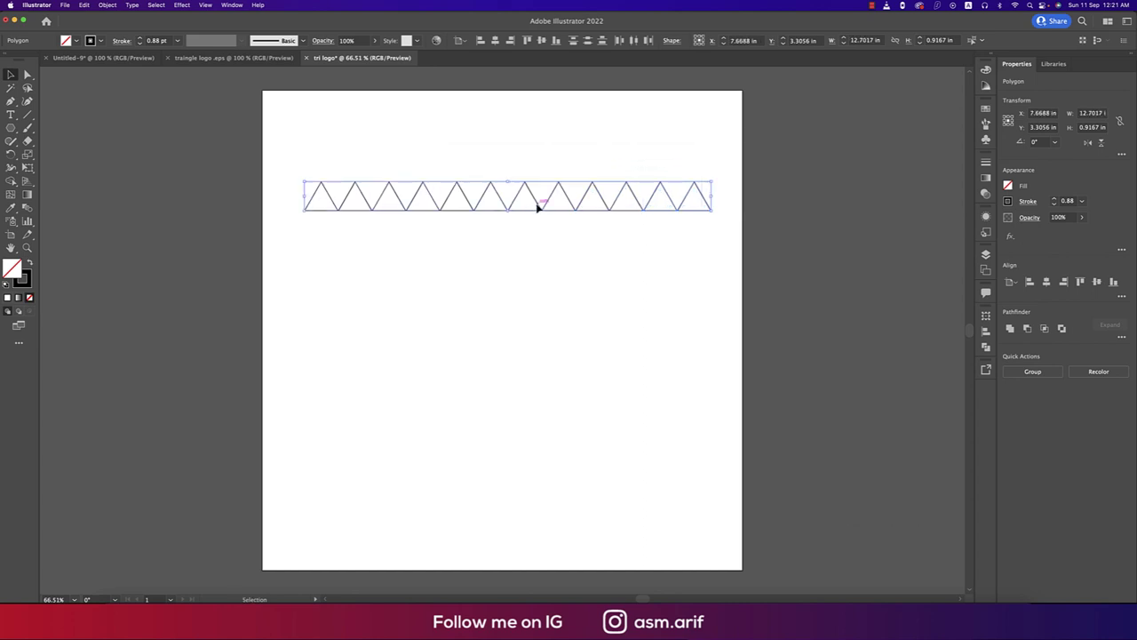
{"action": "left_click_drag", "start_coordinate": [538, 207], "coordinate": [523, 207]}
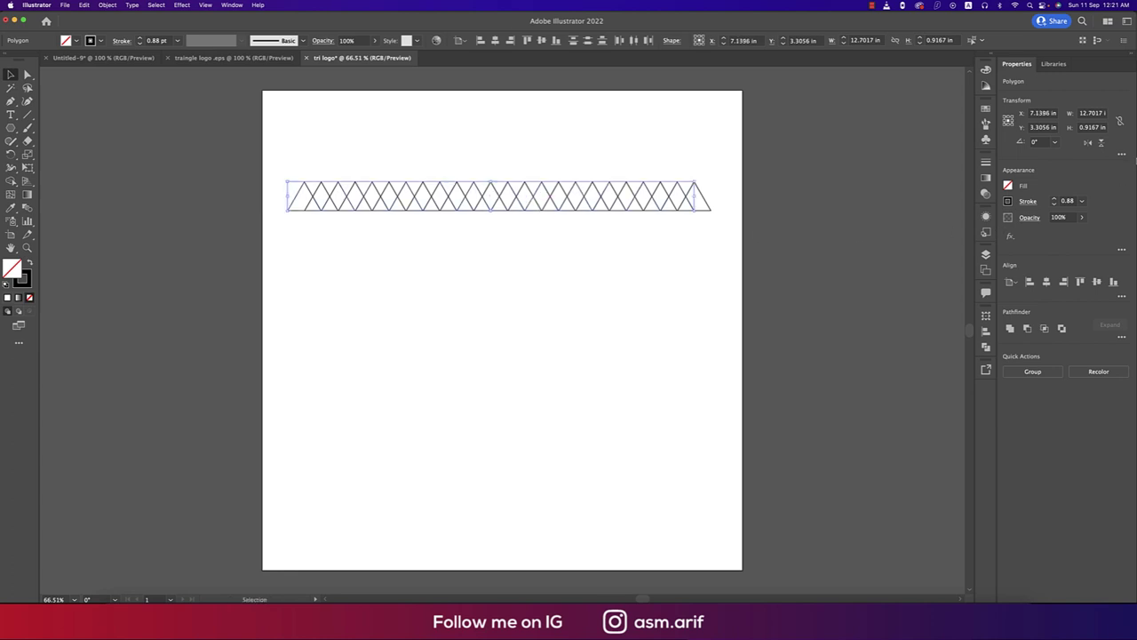
{"action": "left_click", "coordinate": [1103, 143]}
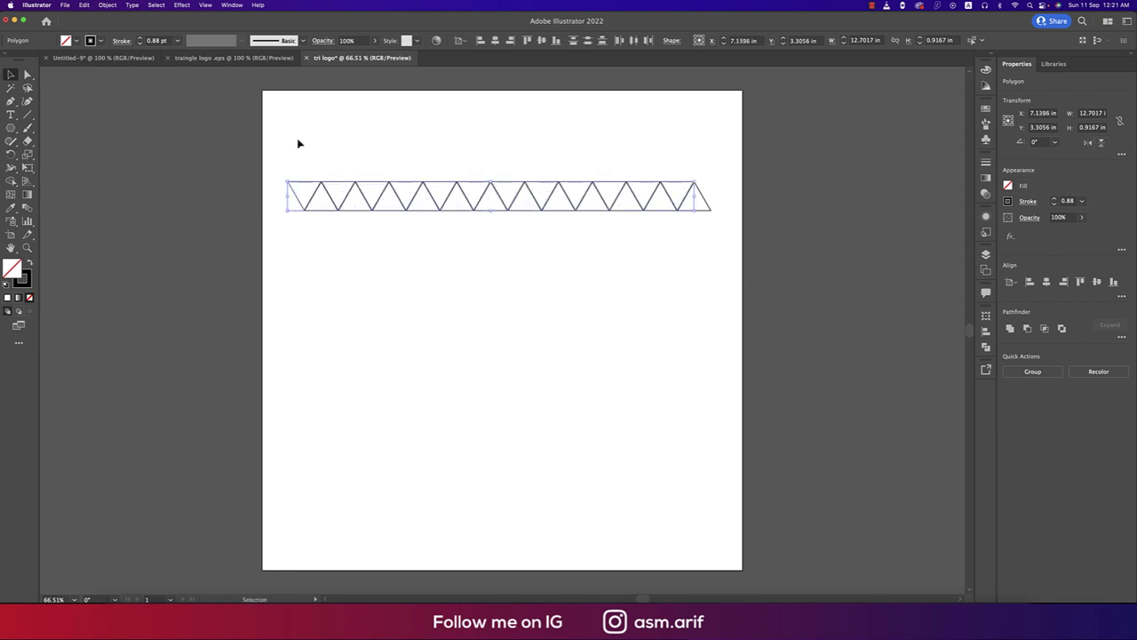
{"action": "left_click_drag", "start_coordinate": [297, 142], "coordinate": [551, 279]}
{"action": "left_click_drag", "start_coordinate": [681, 210], "coordinate": [681, 244]}
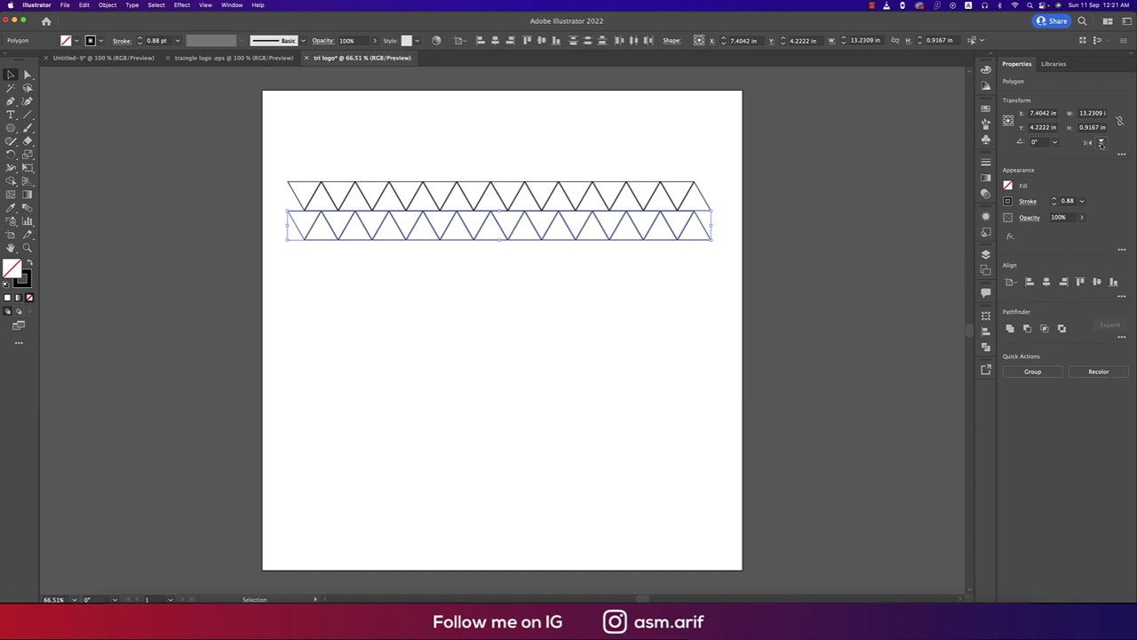
{"action": "left_click", "coordinate": [1102, 143]}
{"action": "left_click", "coordinate": [700, 323]}
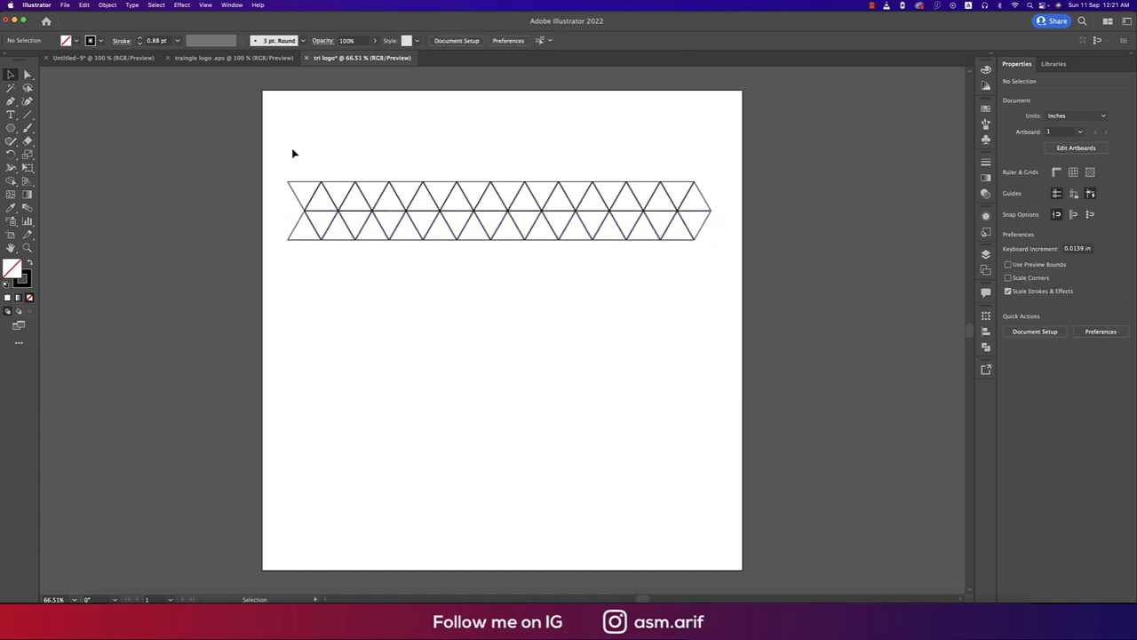
Repeat the two-row truss downward with Cmd+D and group the whole grid.
{"action": "left_click_drag", "start_coordinate": [291, 149], "coordinate": [602, 309]}
{"action": "left_click_drag", "start_coordinate": [698, 244], "coordinate": [705, 306]}
{"action": "key", "text": "super+d"}
{"action": "key", "text": "super+d"}
{"action": "key", "text": "super+d"}
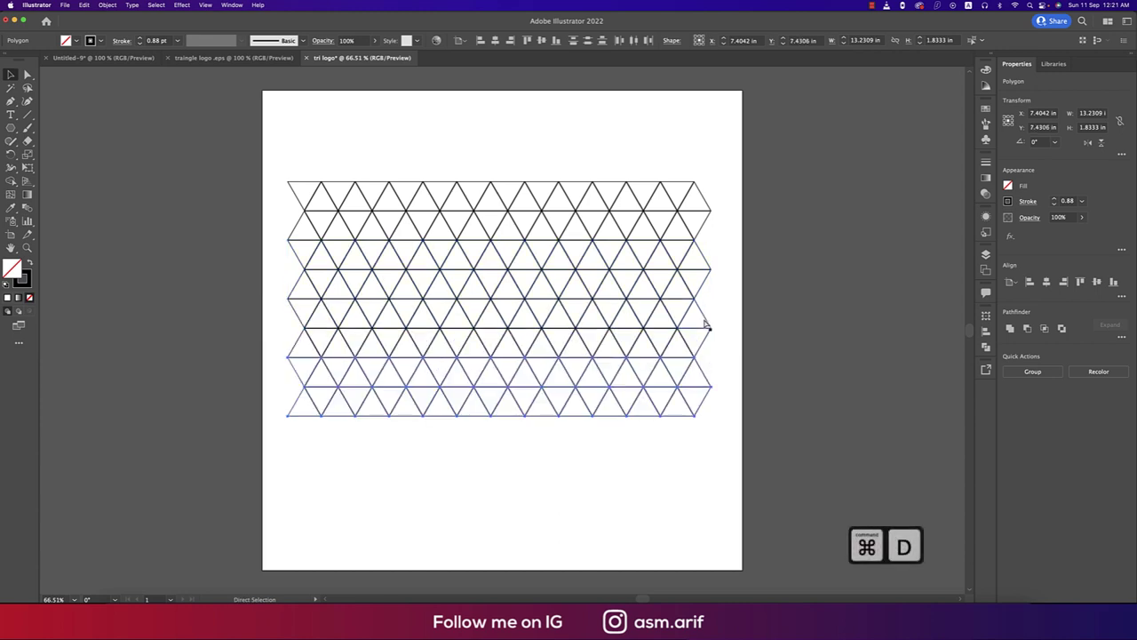
{"action": "key", "text": "super+d"}
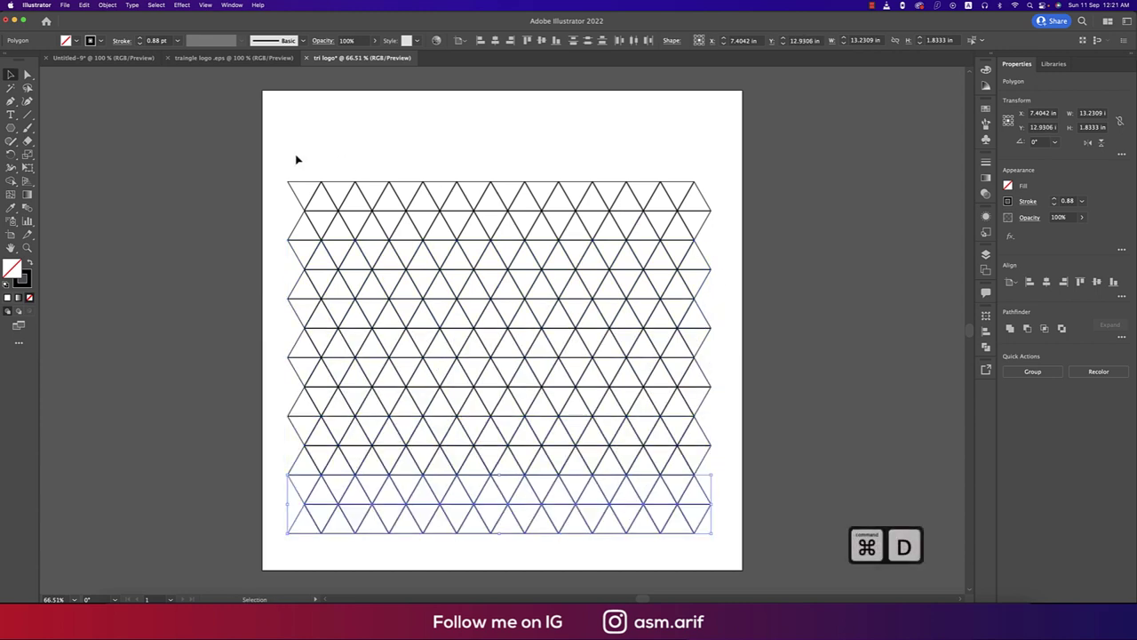
{"action": "left_click_drag", "start_coordinate": [297, 157], "coordinate": [727, 550]}
{"action": "key", "text": "super+g"}
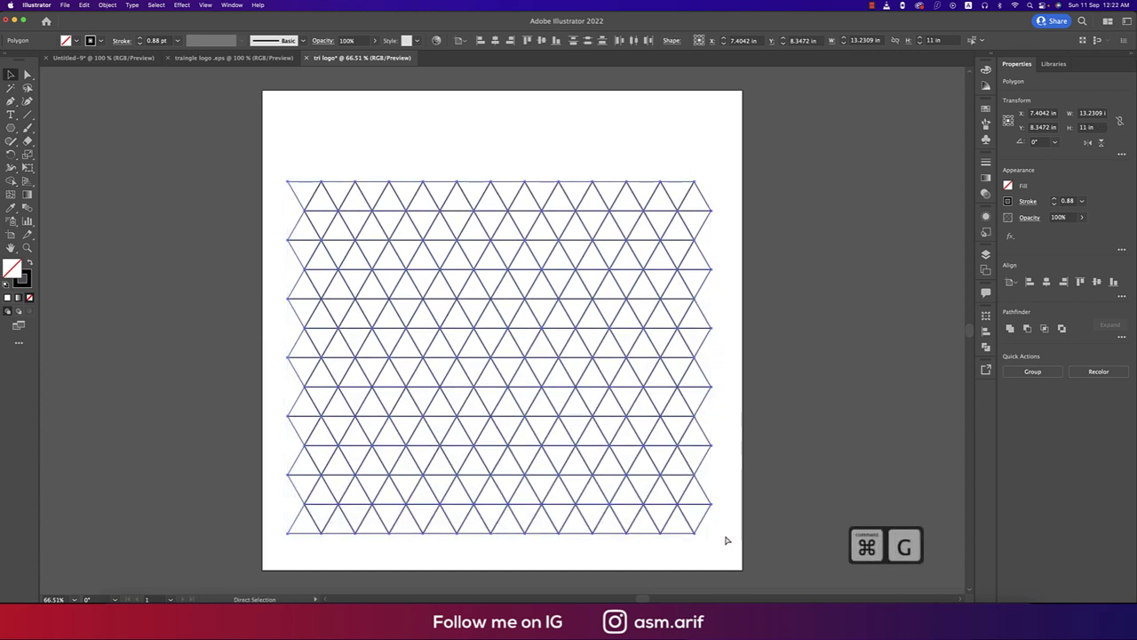
Centre the grid on the artboard and ready Shape Builder with black fill, no stroke.
{"action": "left_click", "coordinate": [541, 40]}
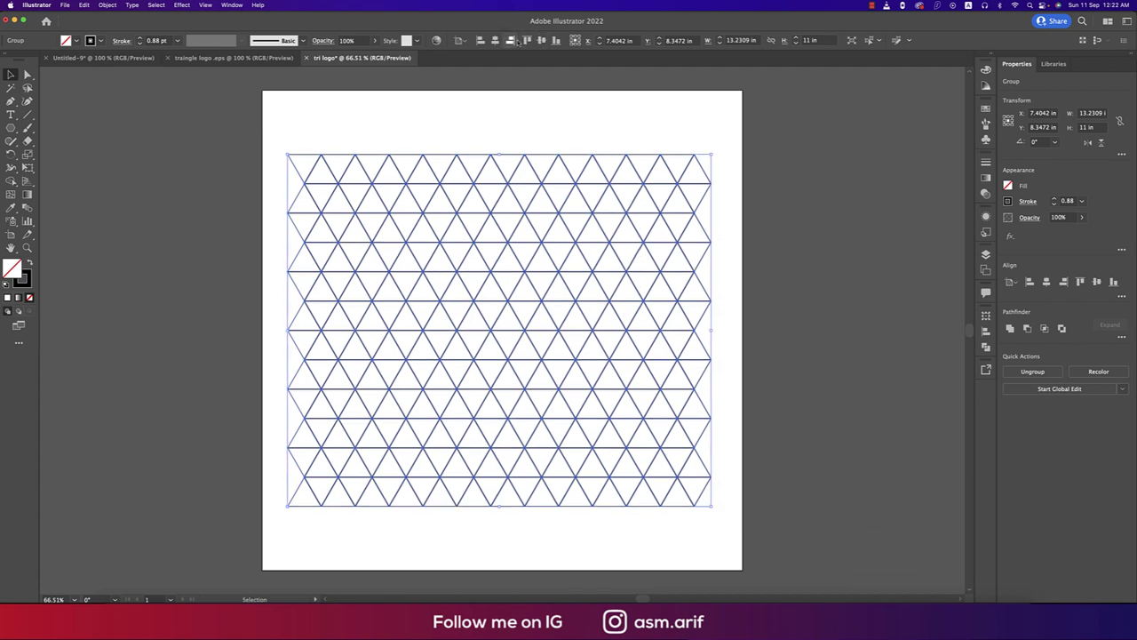
{"action": "left_click", "coordinate": [495, 40]}
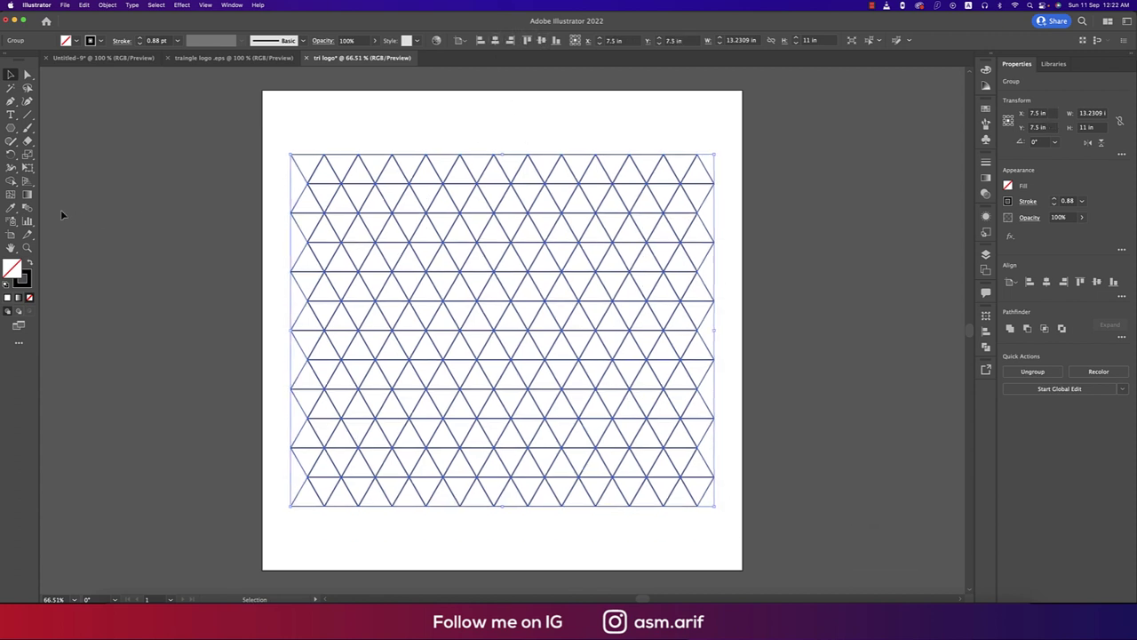
{"action": "left_click", "coordinate": [11, 180]}
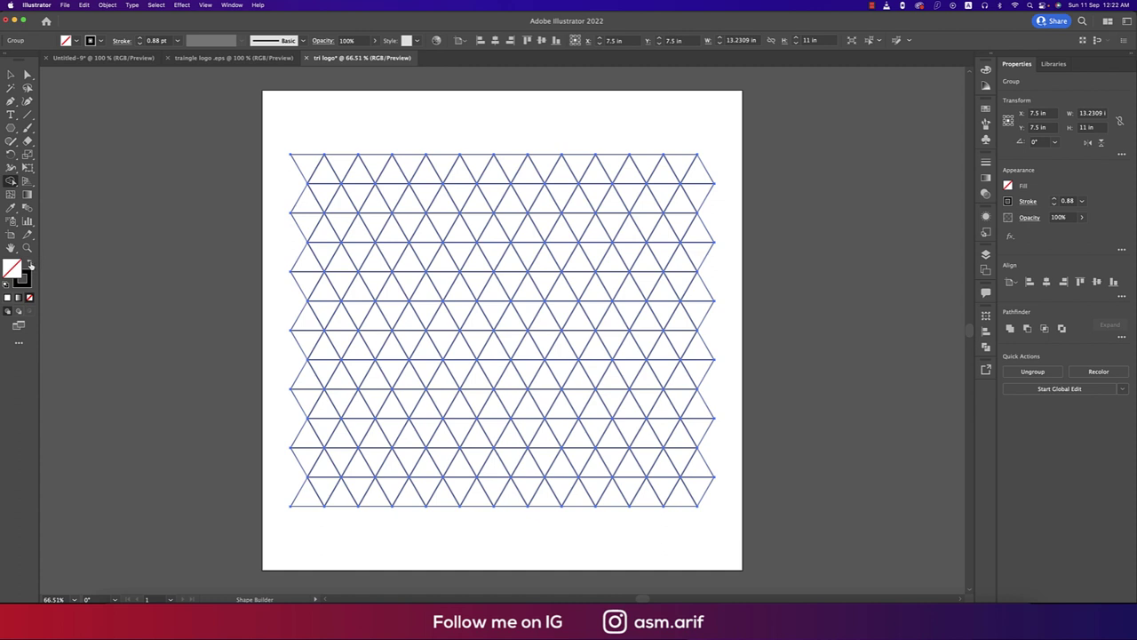
{"action": "left_click", "coordinate": [29, 263]}
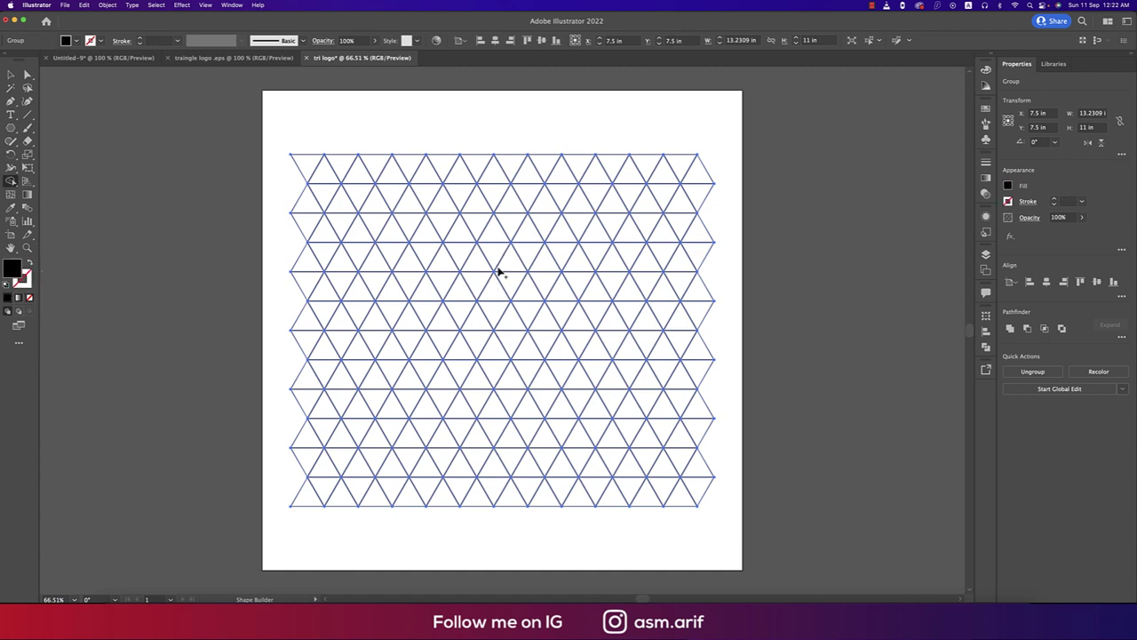
Merge diagonal and bottom strips into a black open-triangle chevron plus a small black triangle.
{"action": "left_click_drag", "start_coordinate": [459, 229], "coordinate": [378, 375]}
{"action": "key", "text": "super+z"}
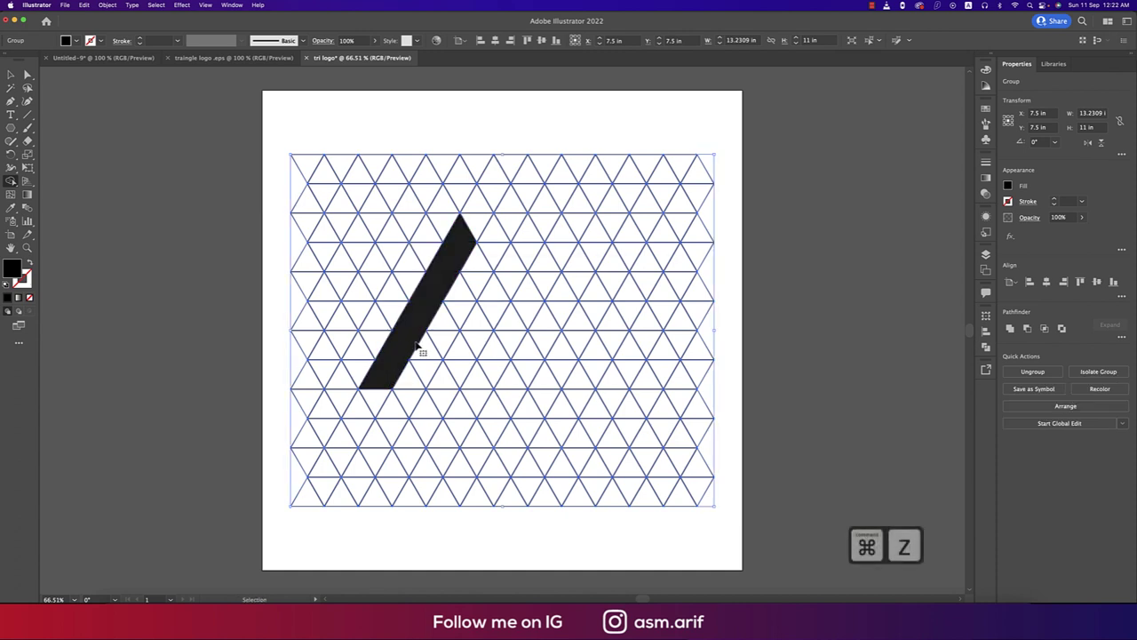
{"action": "mouse_move", "coordinate": [462, 232]}
{"action": "left_mouse_down"}
{"action": "mouse_move", "coordinate": [472, 246]}
{"action": "mouse_move", "coordinate": [392, 347]}
{"action": "left_mouse_up"}
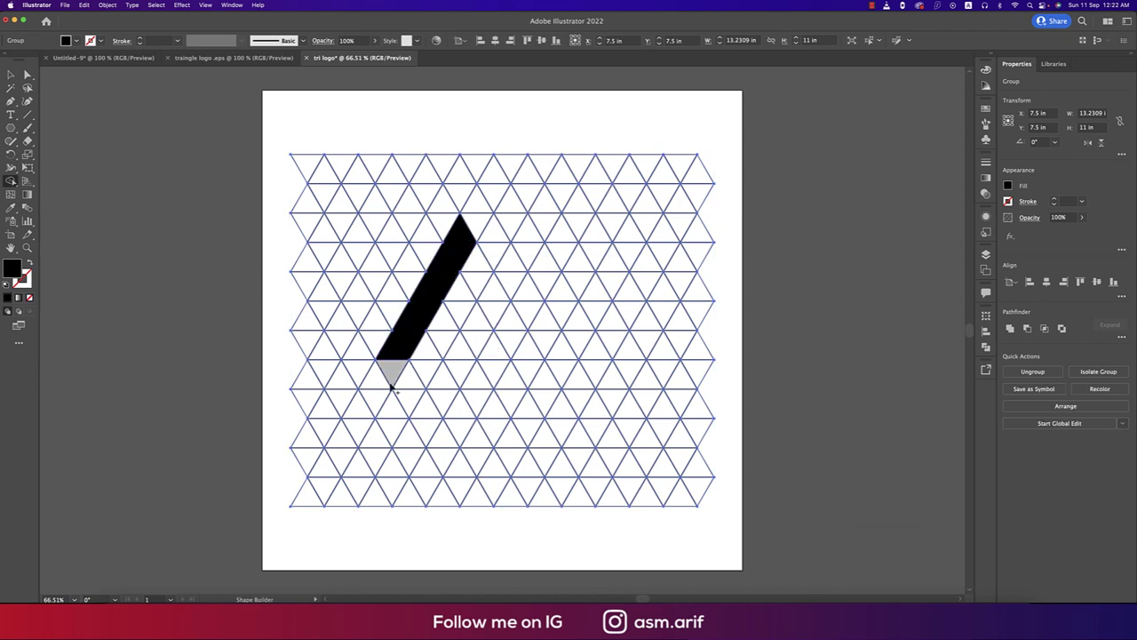
{"action": "mouse_move", "coordinate": [469, 255]}
{"action": "left_mouse_down"}
{"action": "mouse_move", "coordinate": [494, 304]}
{"action": "mouse_move", "coordinate": [471, 359]}
{"action": "left_mouse_up"}
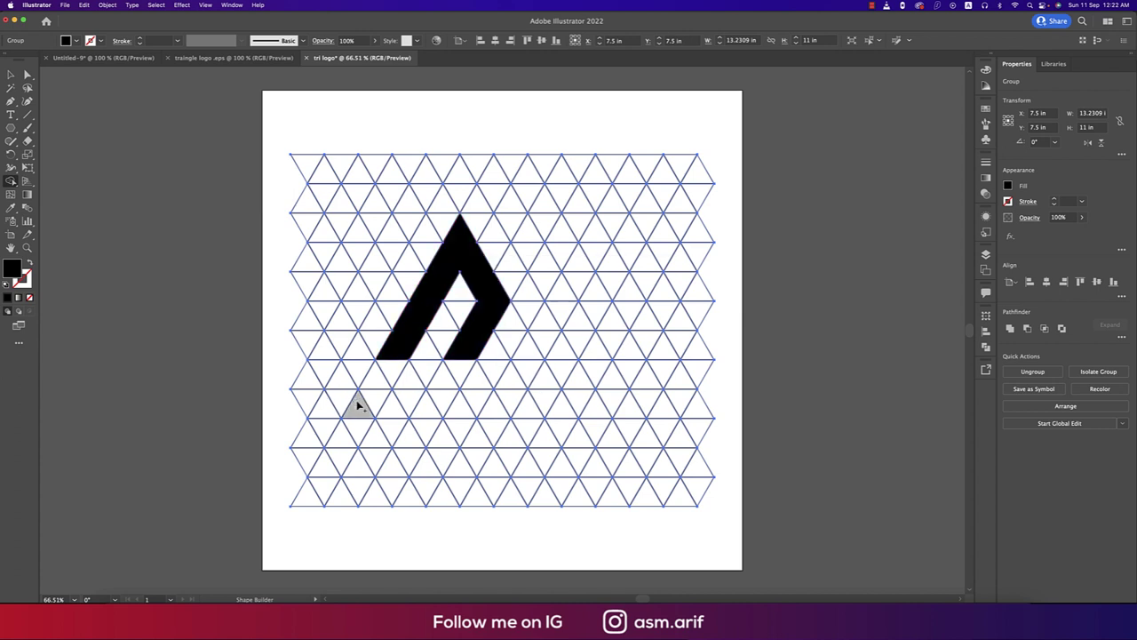
{"action": "mouse_move", "coordinate": [364, 407]}
{"action": "left_mouse_down"}
{"action": "mouse_move", "coordinate": [507, 403]}
{"action": "mouse_move", "coordinate": [551, 340]}
{"action": "left_mouse_up"}
{"action": "key", "text": "super+z"}
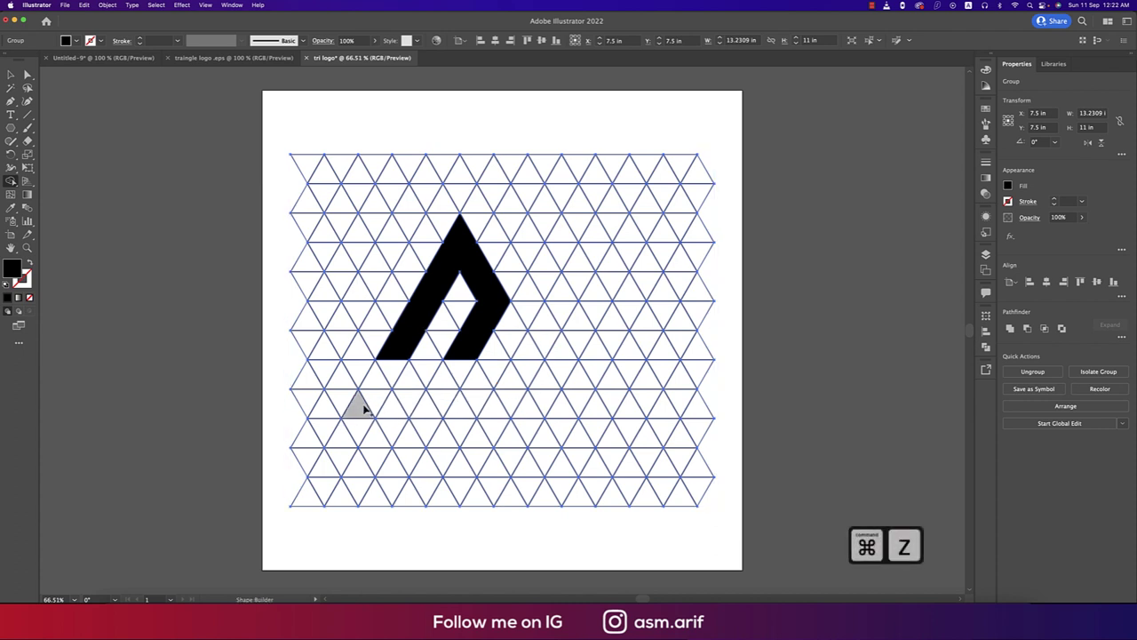
{"action": "mouse_move", "coordinate": [358, 402]}
{"action": "left_mouse_down"}
{"action": "mouse_move", "coordinate": [503, 399]}
{"action": "mouse_move", "coordinate": [533, 361]}
{"action": "left_mouse_up"}
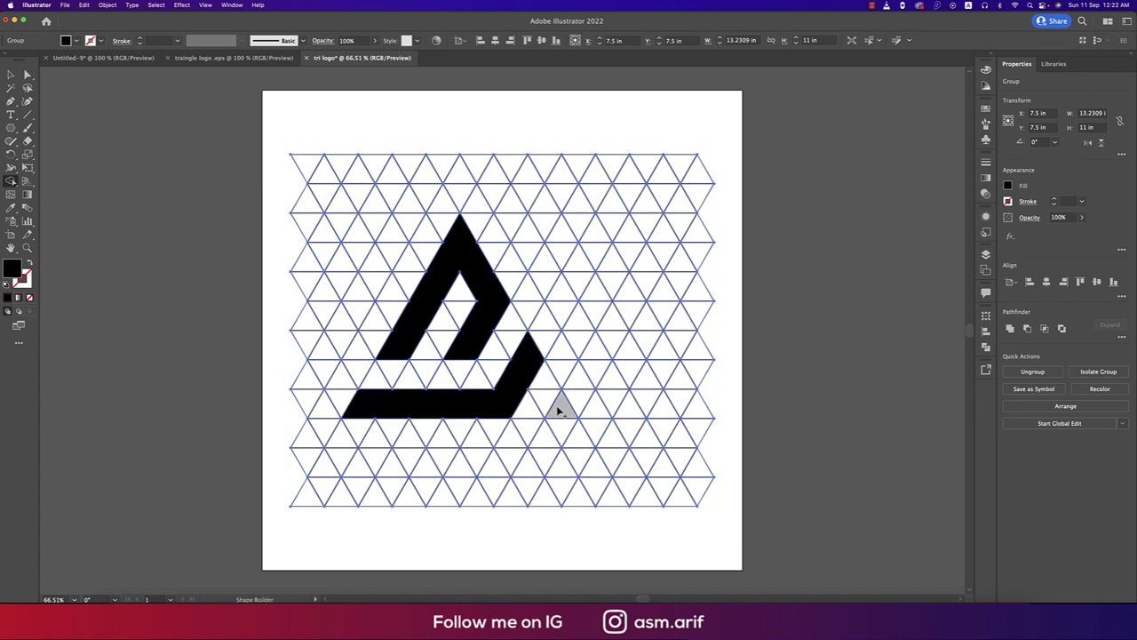
{"action": "left_click", "coordinate": [562, 407]}
{"action": "left_click", "coordinate": [9, 75]}
{"action": "left_click", "coordinate": [12, 88]}
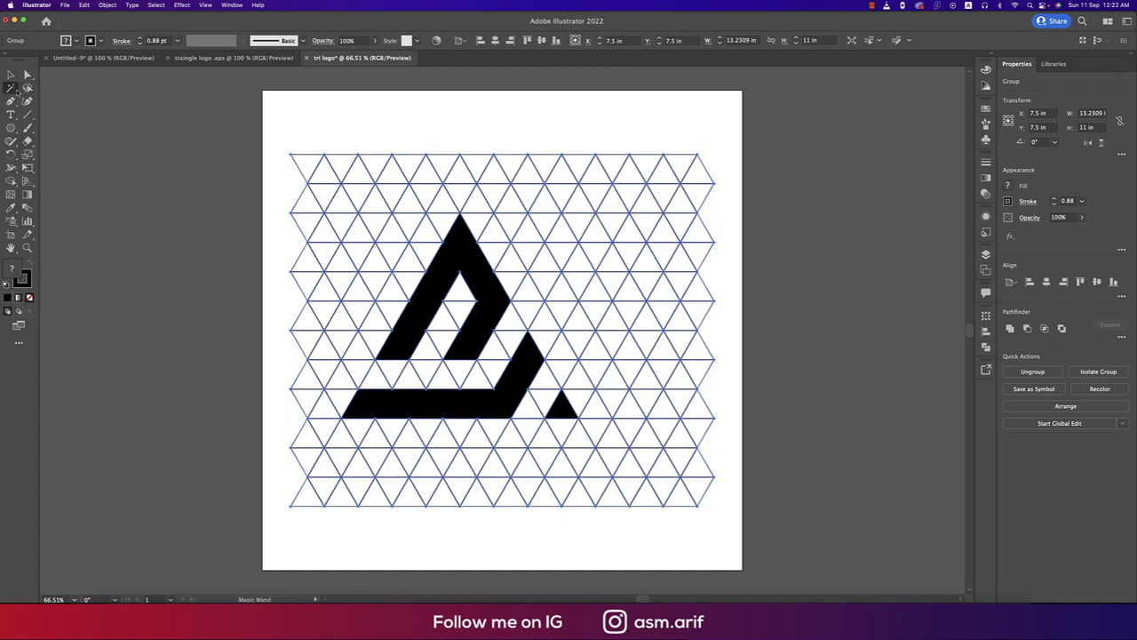
Delete the grid lines and set the logo pieces' stroke to None.
{"action": "left_click", "coordinate": [341, 155]}
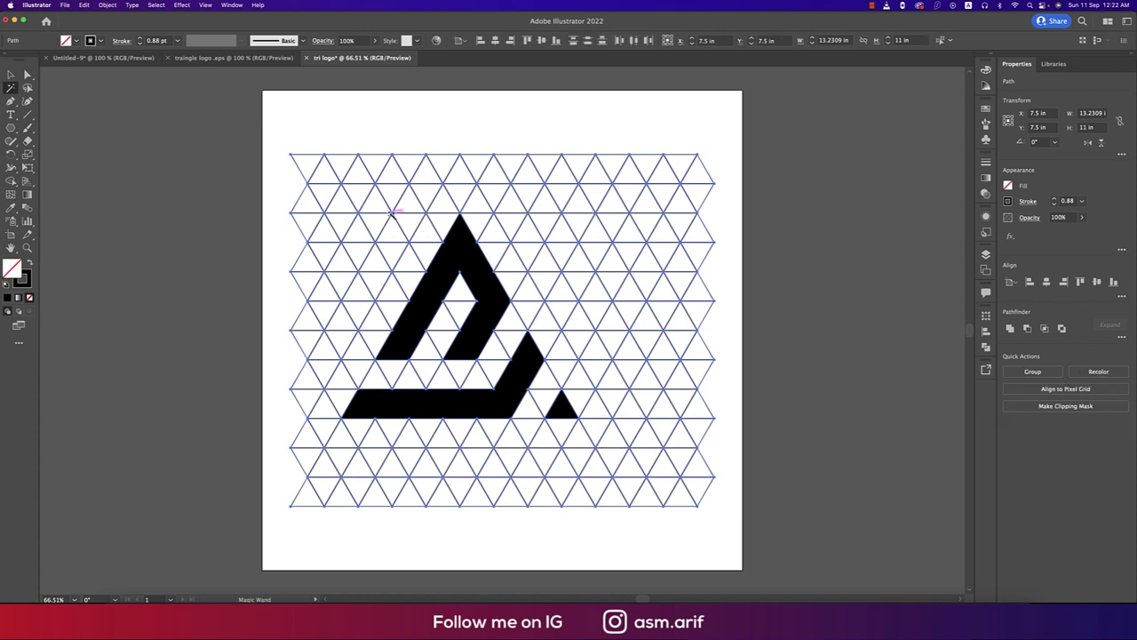
{"action": "key", "text": "Delete"}
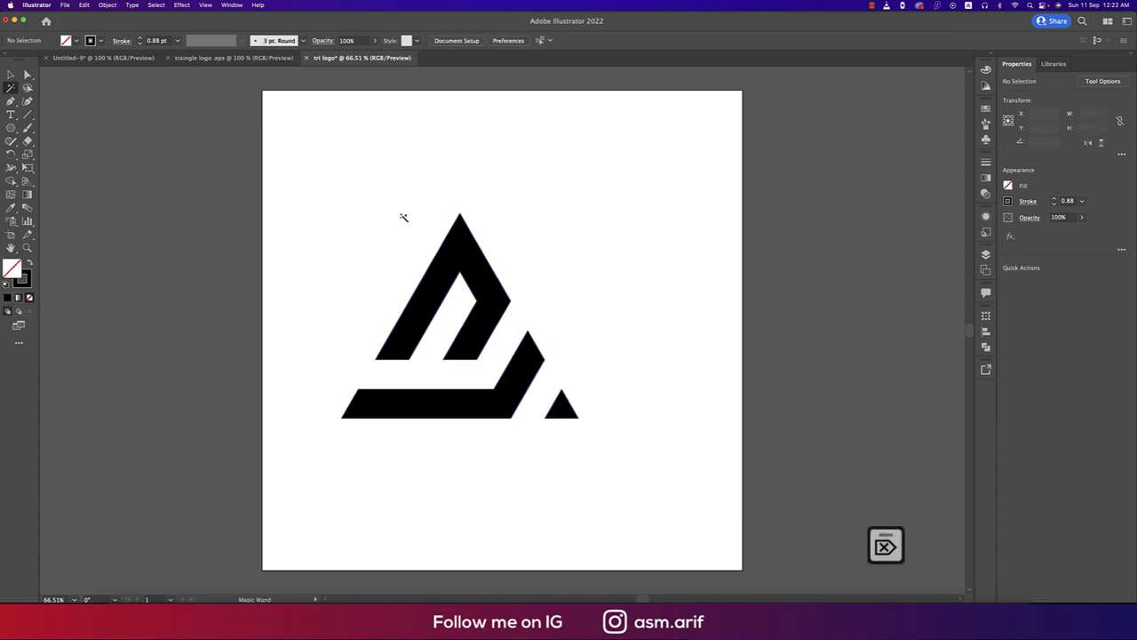
{"action": "key", "text": "v"}
{"action": "left_click_drag", "start_coordinate": [289, 179], "coordinate": [622, 471]}
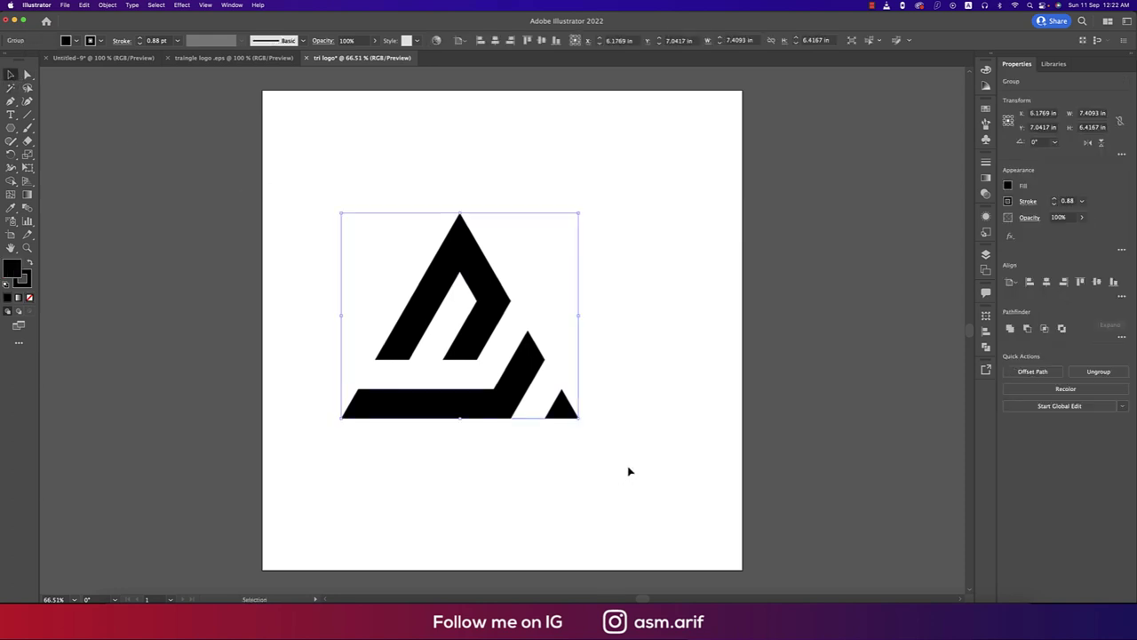
{"action": "left_click", "coordinate": [101, 41]}
{"action": "left_click", "coordinate": [12, 61]}
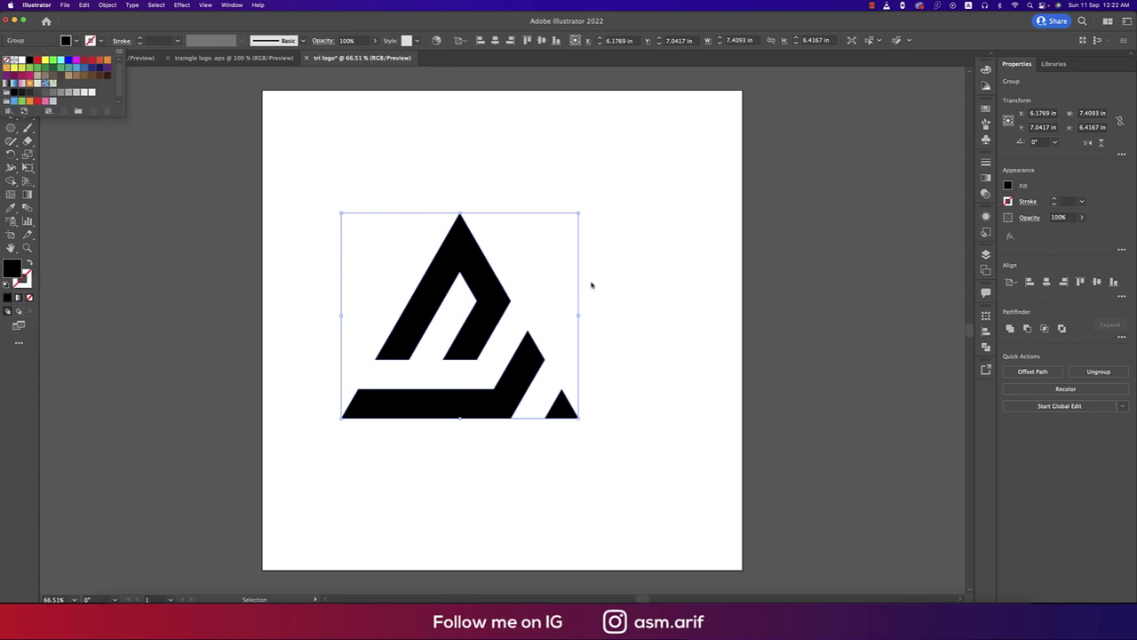
{"action": "left_click", "coordinate": [582, 215]}
Rotate the logo 180°, shrink it, group it and centre it on the artboard.
{"action": "left_click_drag", "start_coordinate": [583, 214], "coordinate": [377, 373]}
{"action": "left_click_drag", "start_coordinate": [459, 417], "coordinate": [509, 349]}
{"action": "key", "text": "a"}
{"action": "key", "text": "super+g"}
{"action": "key", "text": "v"}
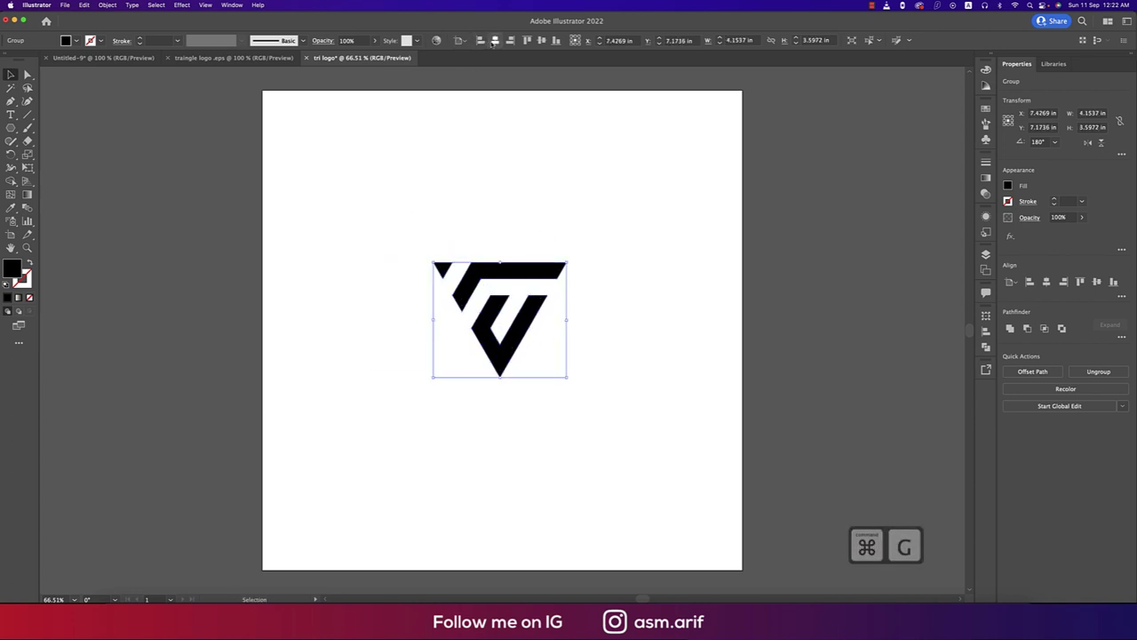
{"action": "left_click", "coordinate": [495, 40]}
{"action": "left_click", "coordinate": [541, 40]}
{"action": "left_click", "coordinate": [284, 274]}
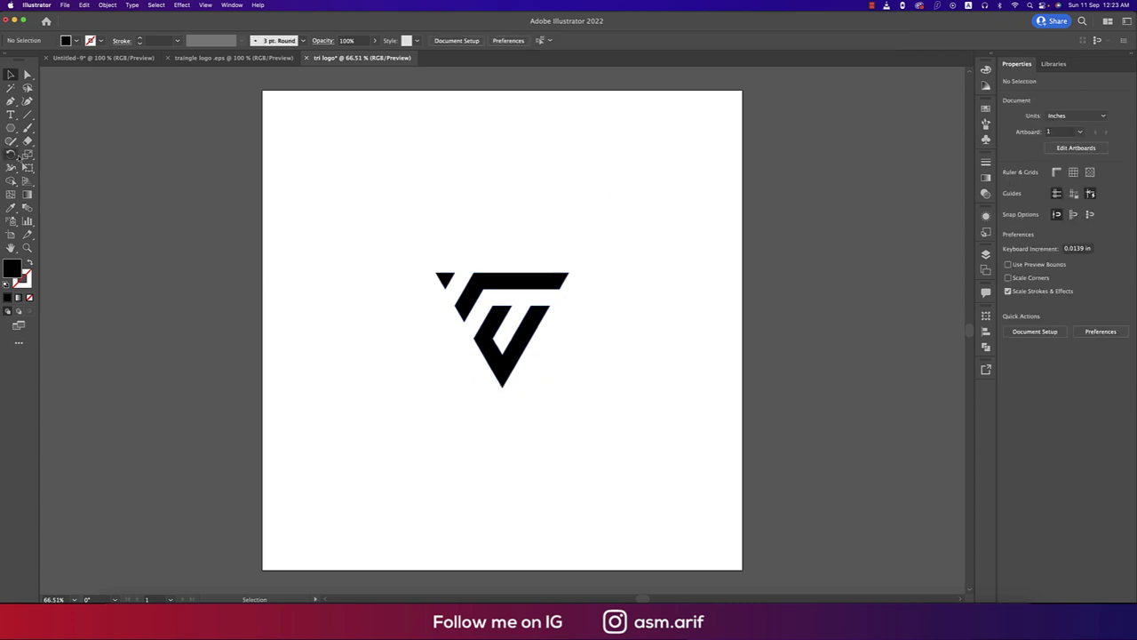
Type 'LUNAR PHOTO' below the logo in Poppins Bold at 48 pt.
{"action": "left_click", "coordinate": [11, 114]}
{"action": "left_click", "coordinate": [431, 416]}
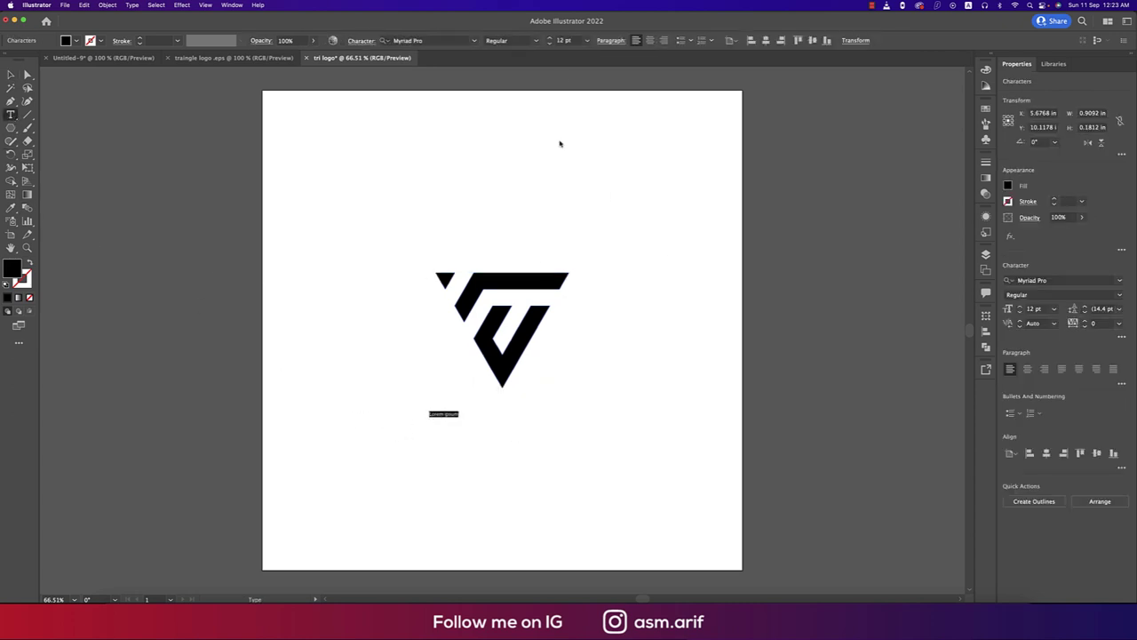
{"action": "left_click", "coordinate": [586, 41]}
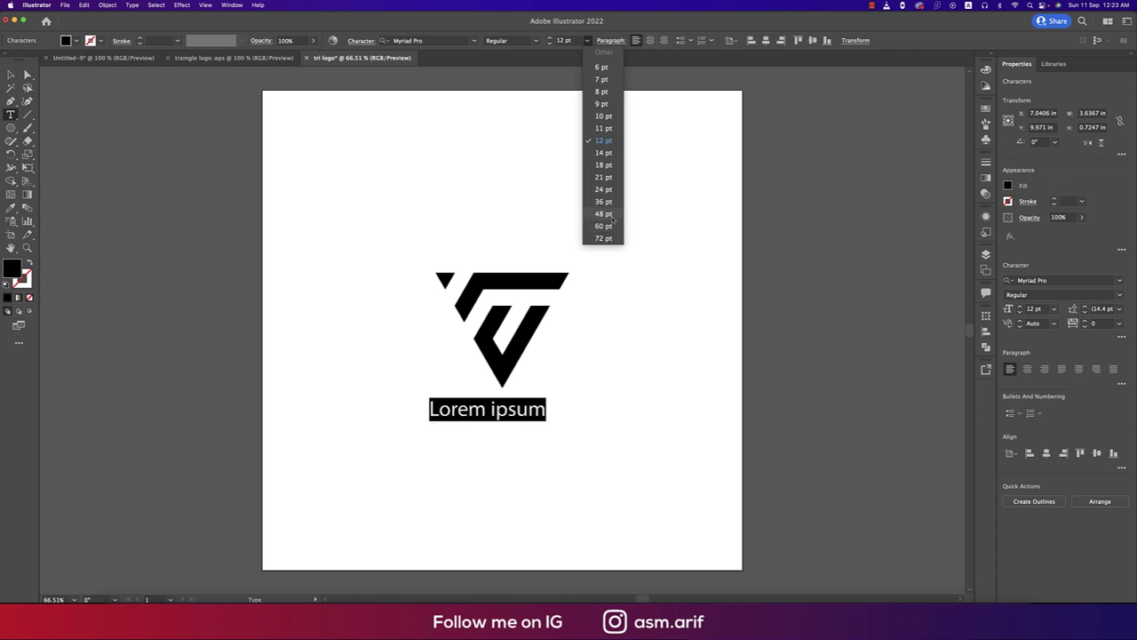
{"action": "left_click", "coordinate": [605, 214]}
{"action": "left_click", "coordinate": [436, 42]}
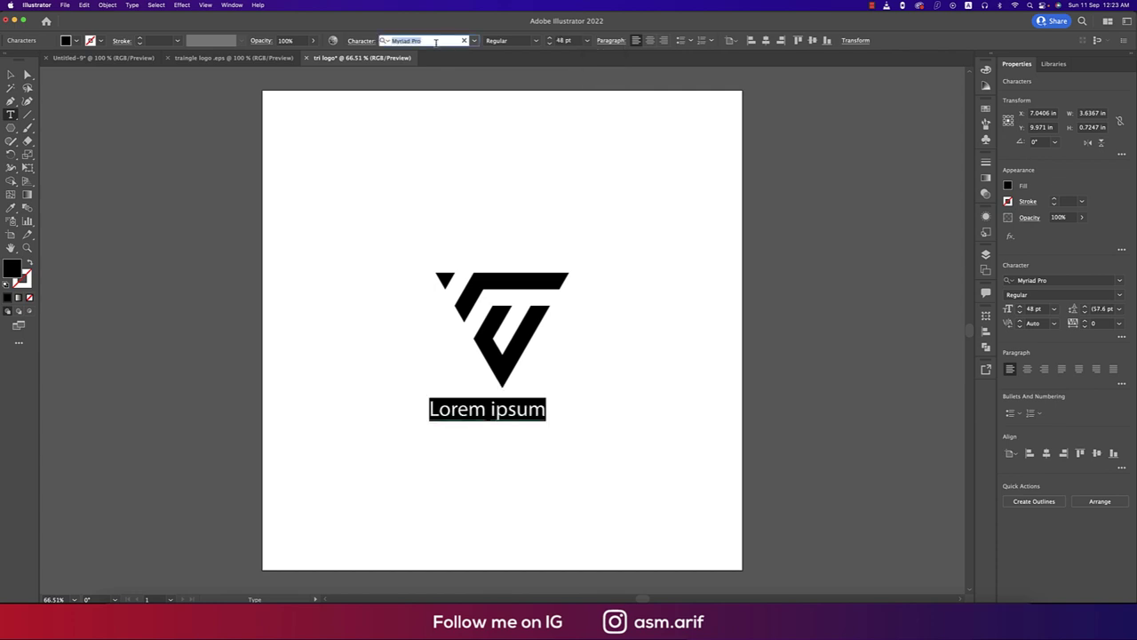
{"action": "type", "text": "po"}
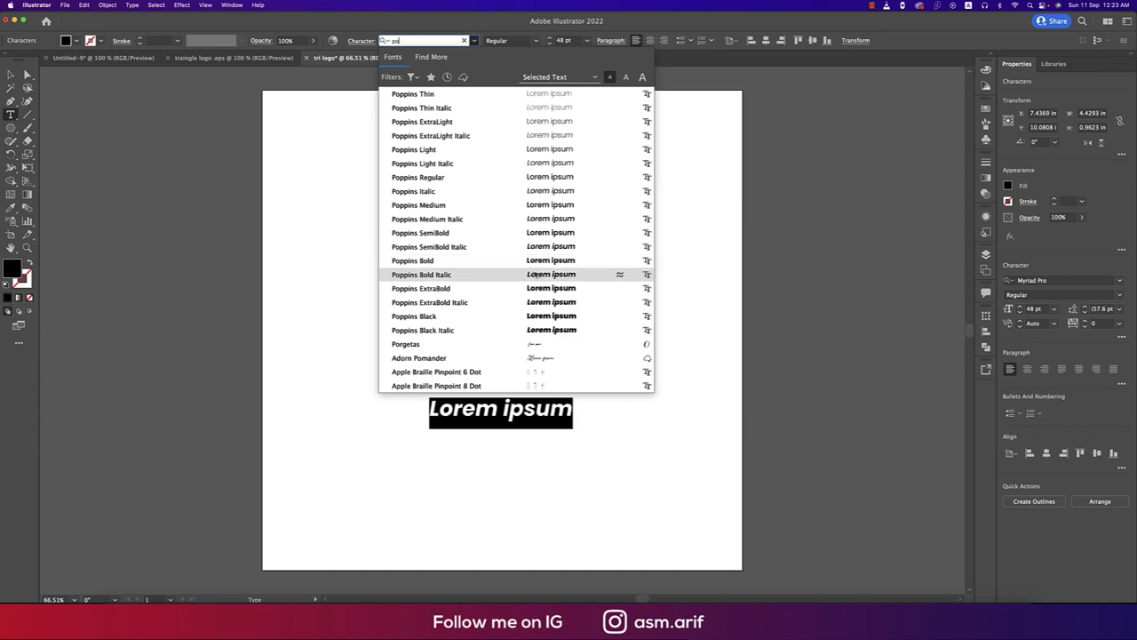
{"action": "left_click", "coordinate": [549, 260]}
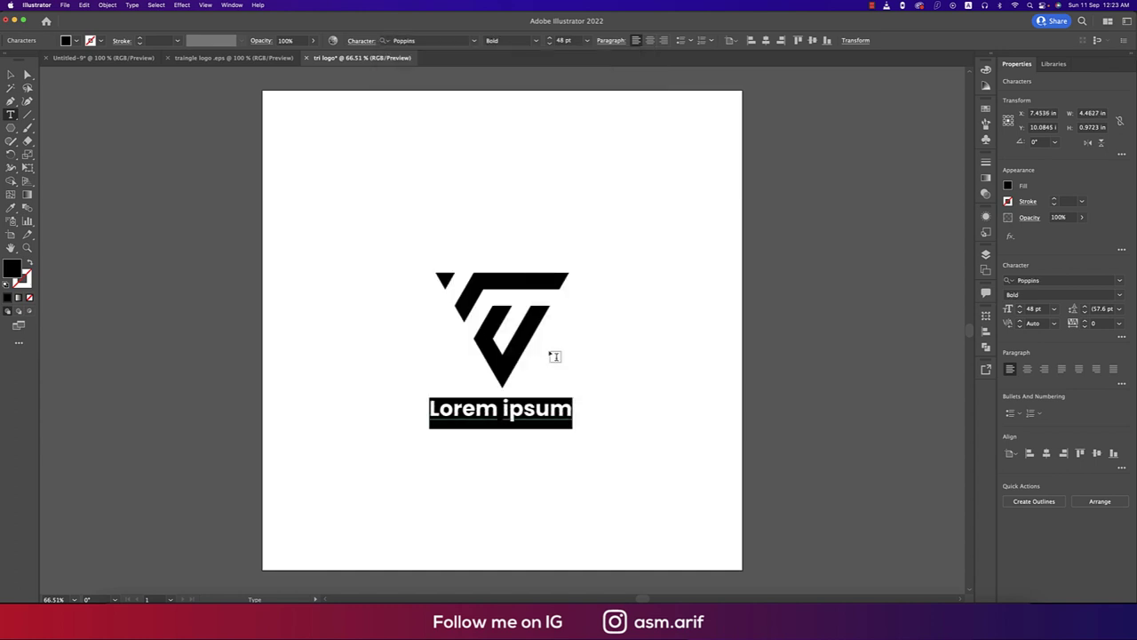
{"action": "type", "text": "LU"}
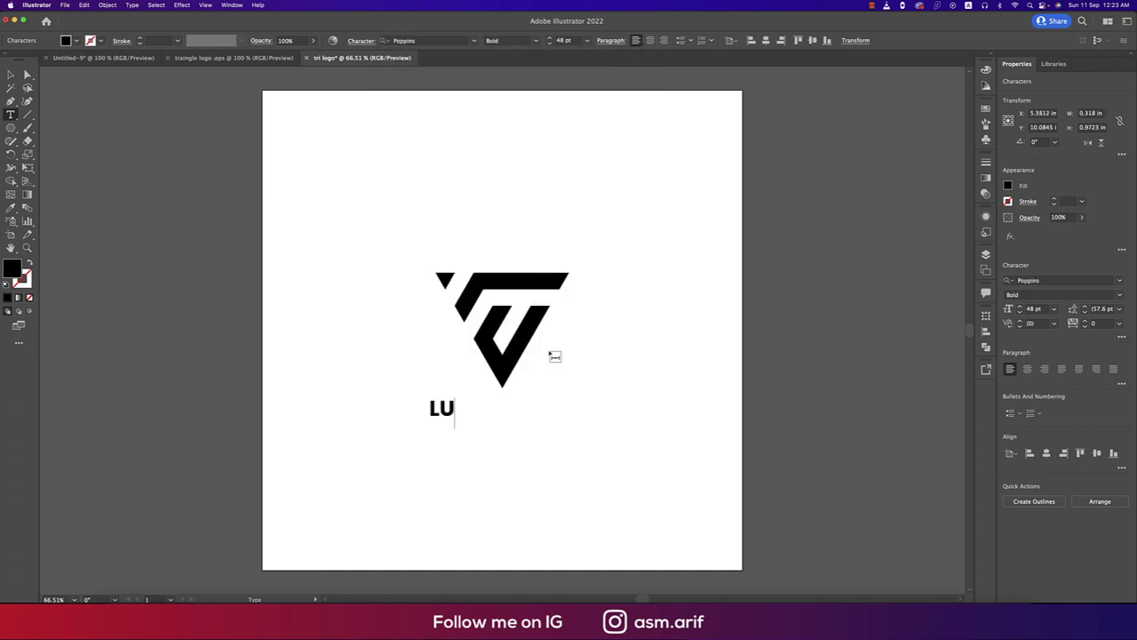
{"action": "type", "text": "NAR "}
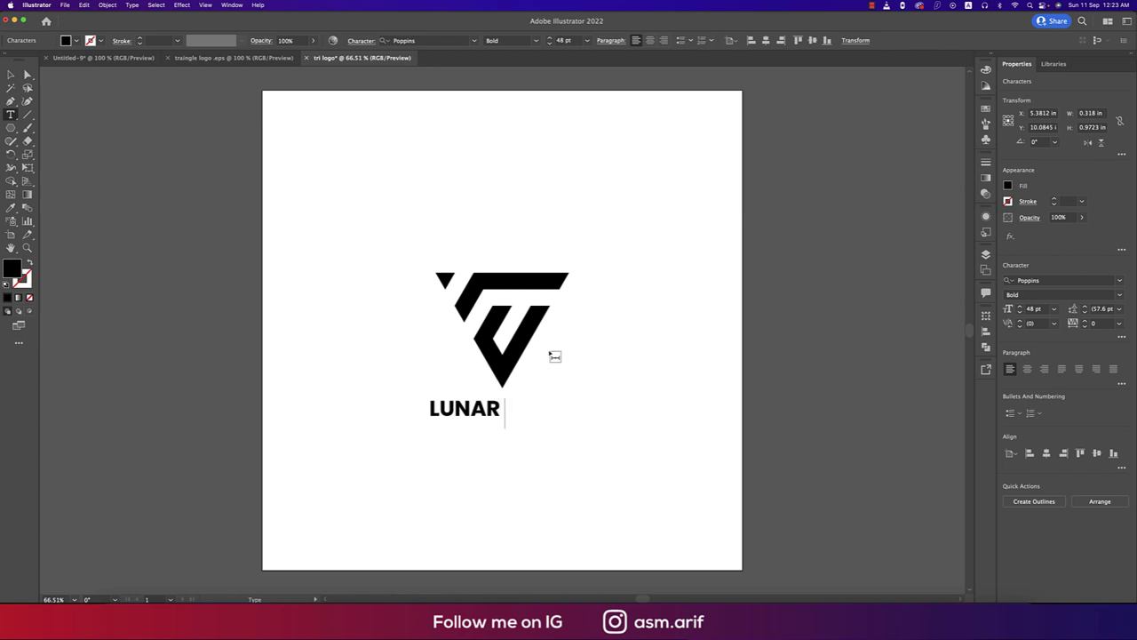
{"action": "type", "text": "PHOTO"}
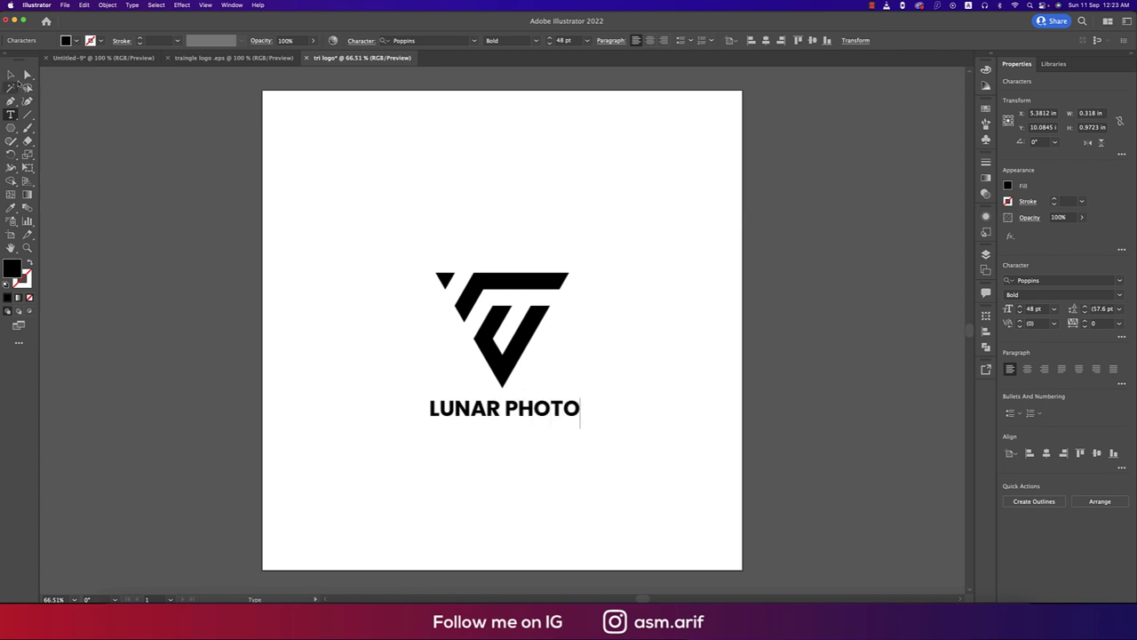
{"action": "left_click", "coordinate": [11, 75]}
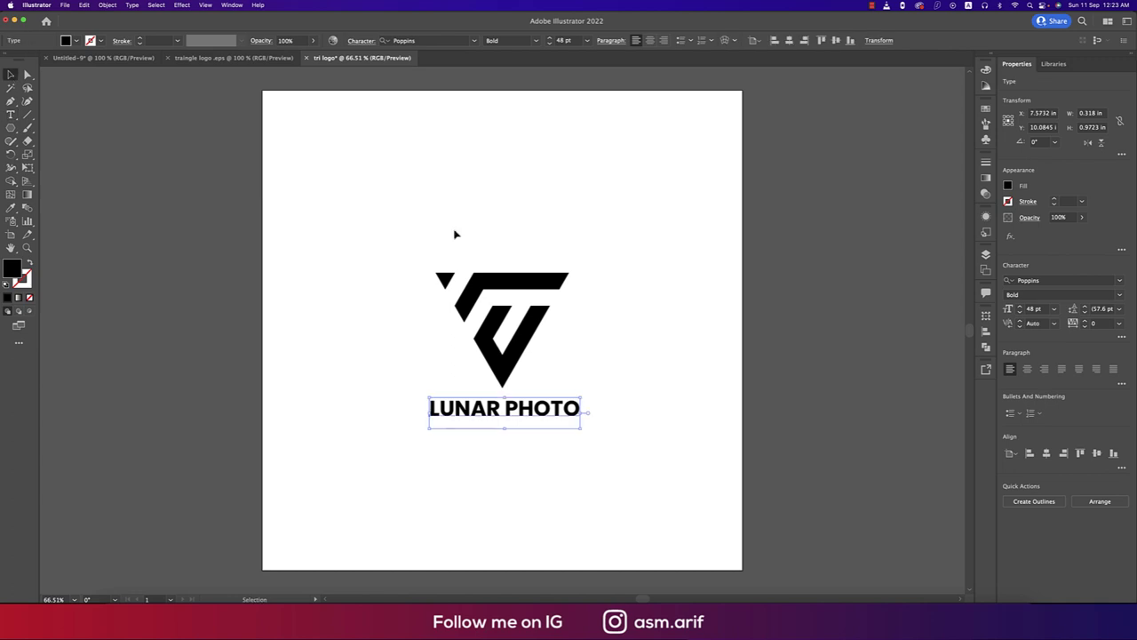
Set LUNAR PHOTO to tracking 200 and 36 pt, centred under the triangle.
{"action": "left_click", "coordinate": [1120, 324]}
{"action": "left_click", "coordinate": [1105, 488]}
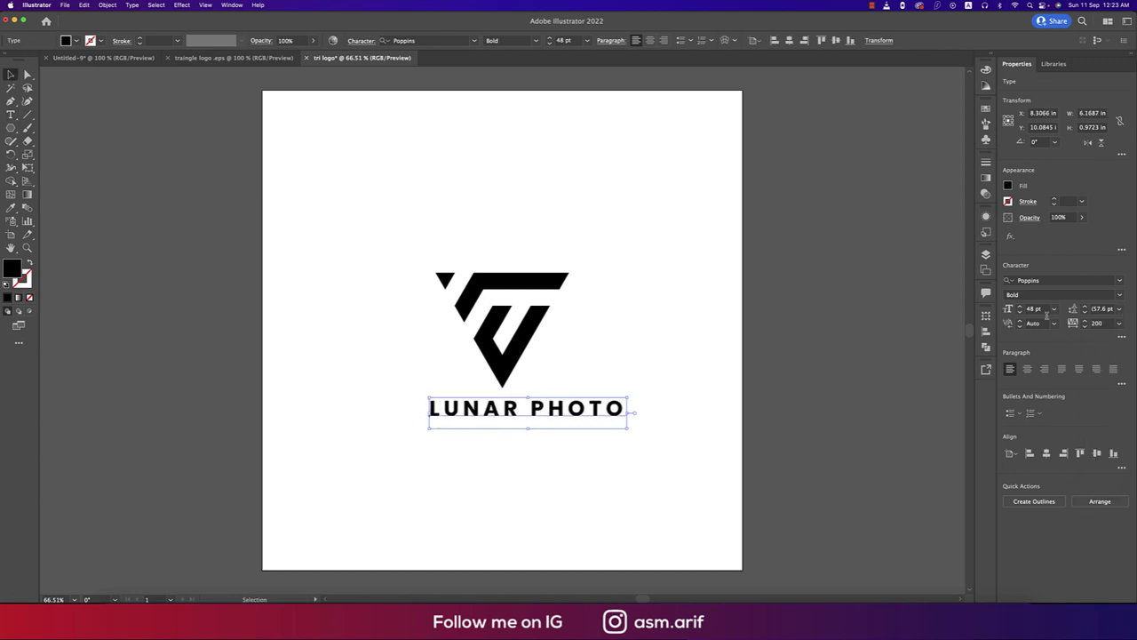
{"action": "left_click", "coordinate": [1053, 309]}
{"action": "left_click", "coordinate": [1071, 470]}
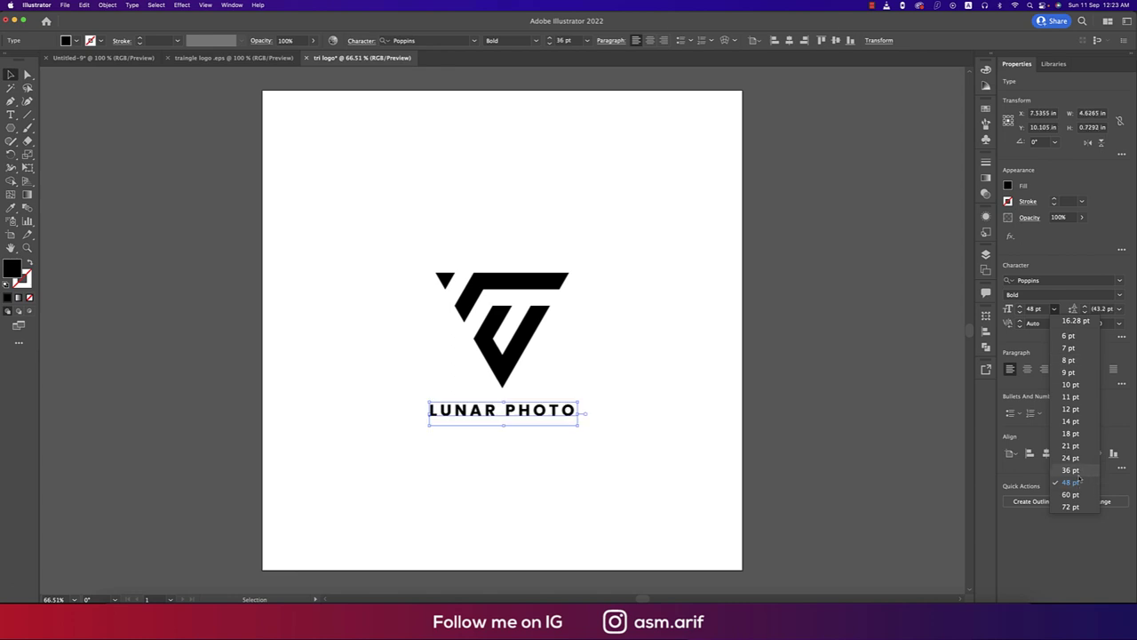
{"action": "left_click", "coordinate": [543, 323], "text": "shift"}
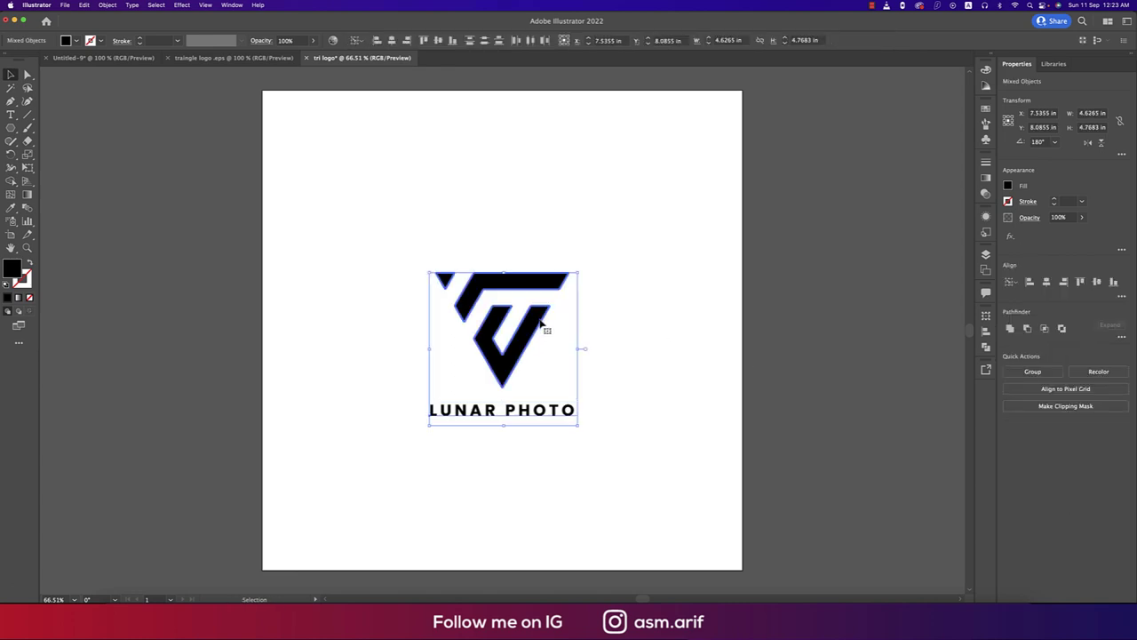
{"action": "left_click", "coordinate": [391, 41]}
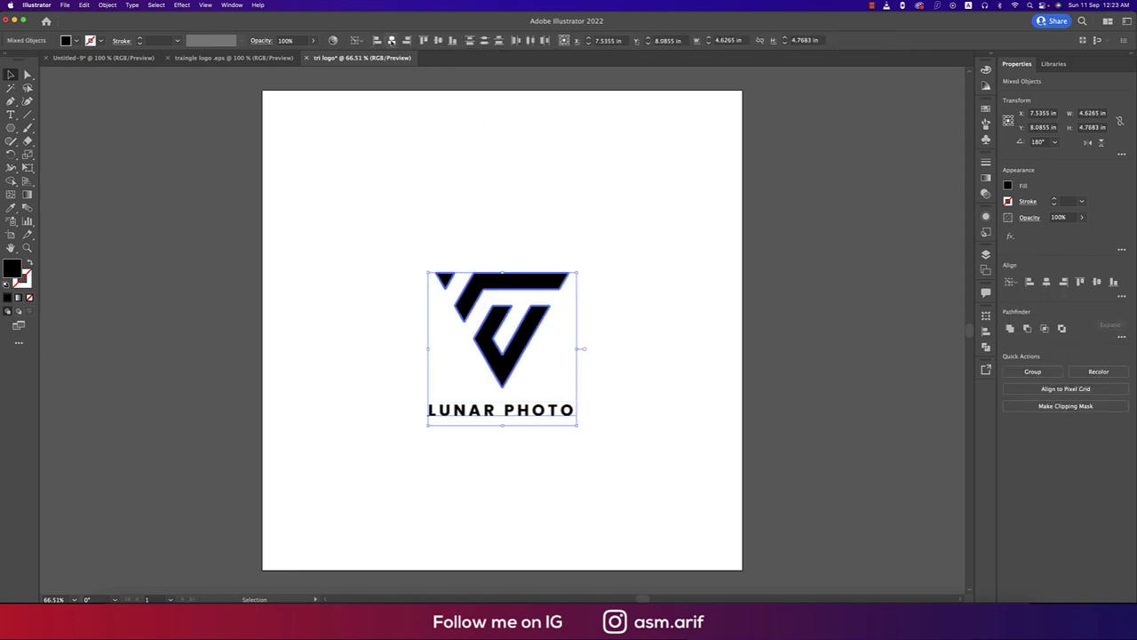
Group the triangle and name and centre the group vertically on the artboard.
{"action": "left_click", "coordinate": [673, 370]}
{"action": "left_click_drag", "start_coordinate": [365, 195], "coordinate": [686, 491]}
{"action": "key", "text": "super+g"}
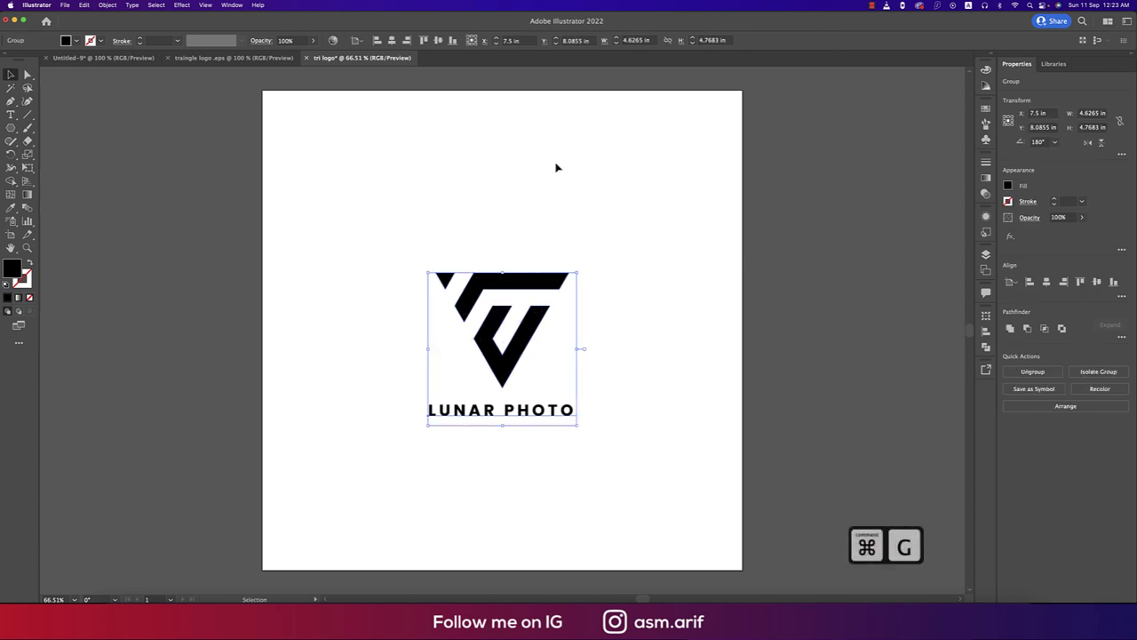
{"action": "left_click", "coordinate": [438, 41]}
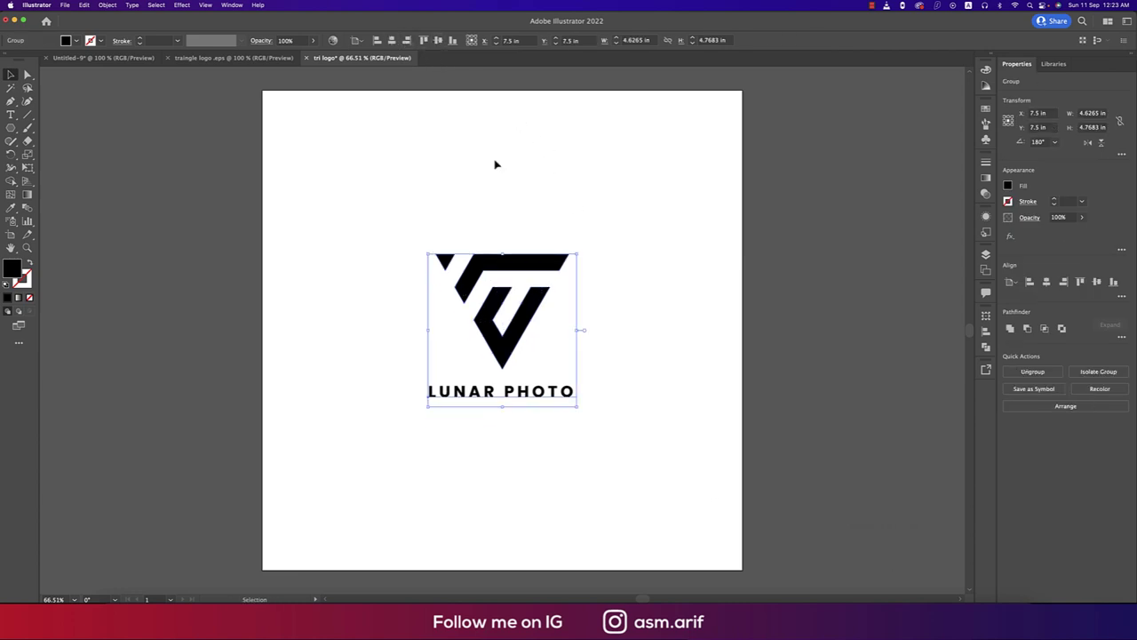
{"action": "left_click", "coordinate": [661, 343]}
{"action": "key", "text": "super+f"}
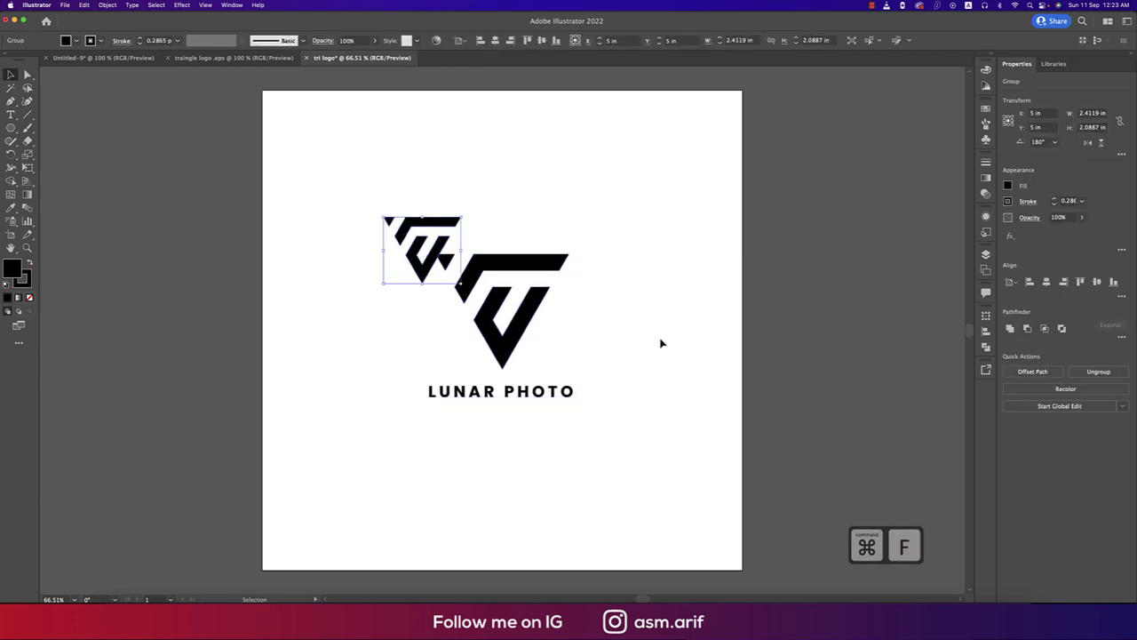
{"action": "key", "text": "super+z"}
{"action": "key", "text": "super+z"}
{"action": "left_click", "coordinate": [571, 396]}
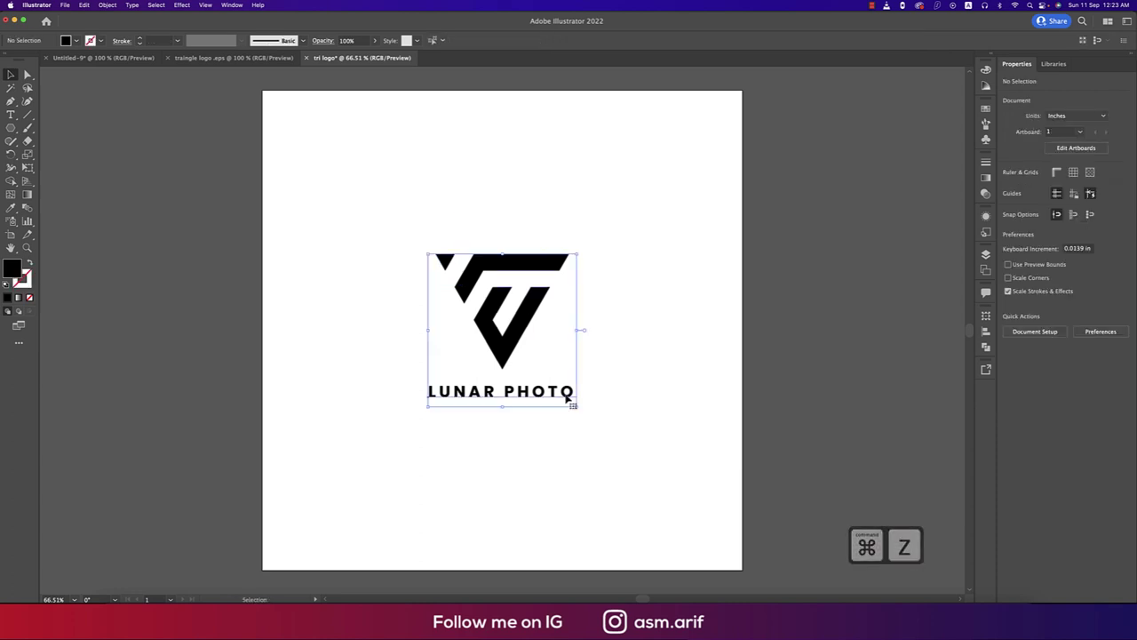
{"action": "right_click", "coordinate": [566, 391]}
Ungroup and duplicate LUNAR PHOTO below, setting the copy to 22.5 pt Light.
{"action": "left_click", "coordinate": [604, 515]}
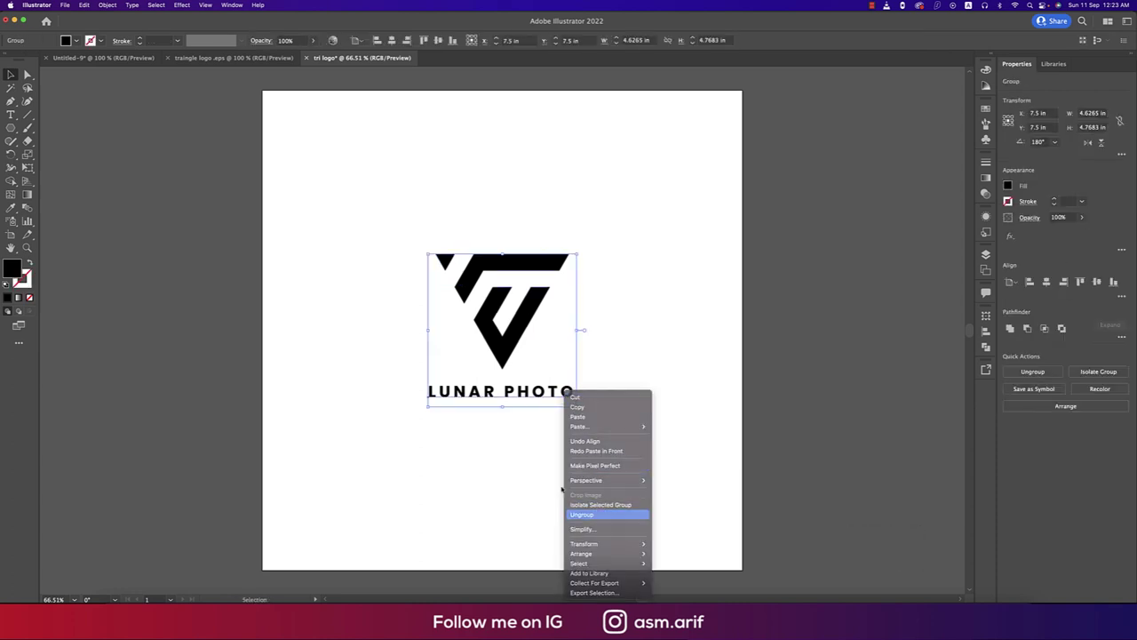
{"action": "left_click", "coordinate": [540, 418]}
{"action": "left_click", "coordinate": [544, 398]}
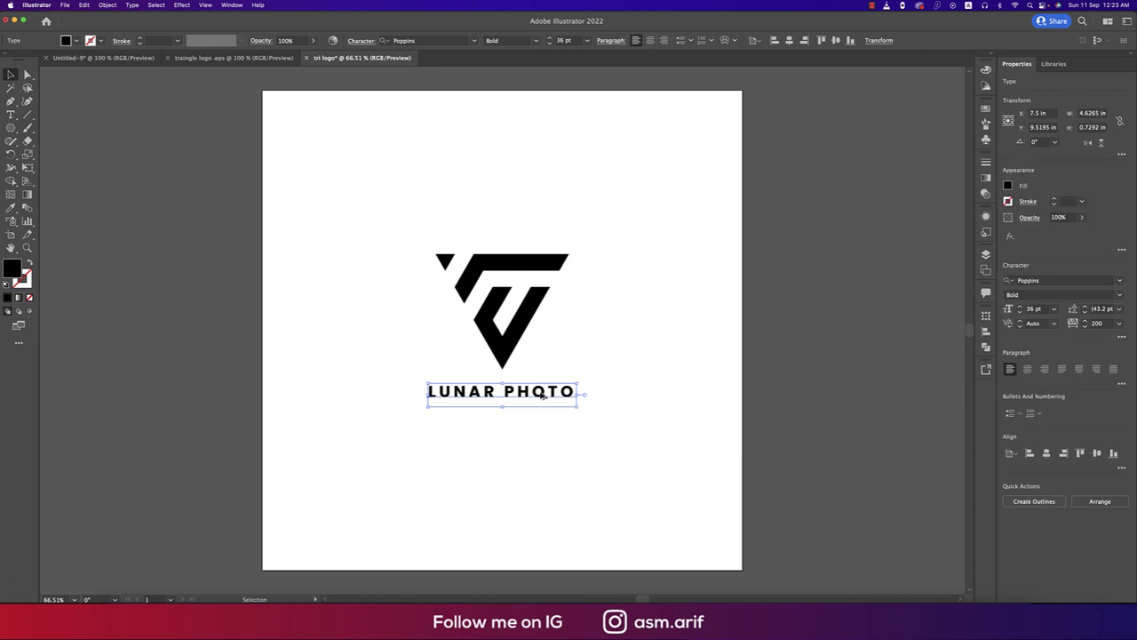
{"action": "left_click_drag", "start_coordinate": [545, 398], "coordinate": [546, 411]}
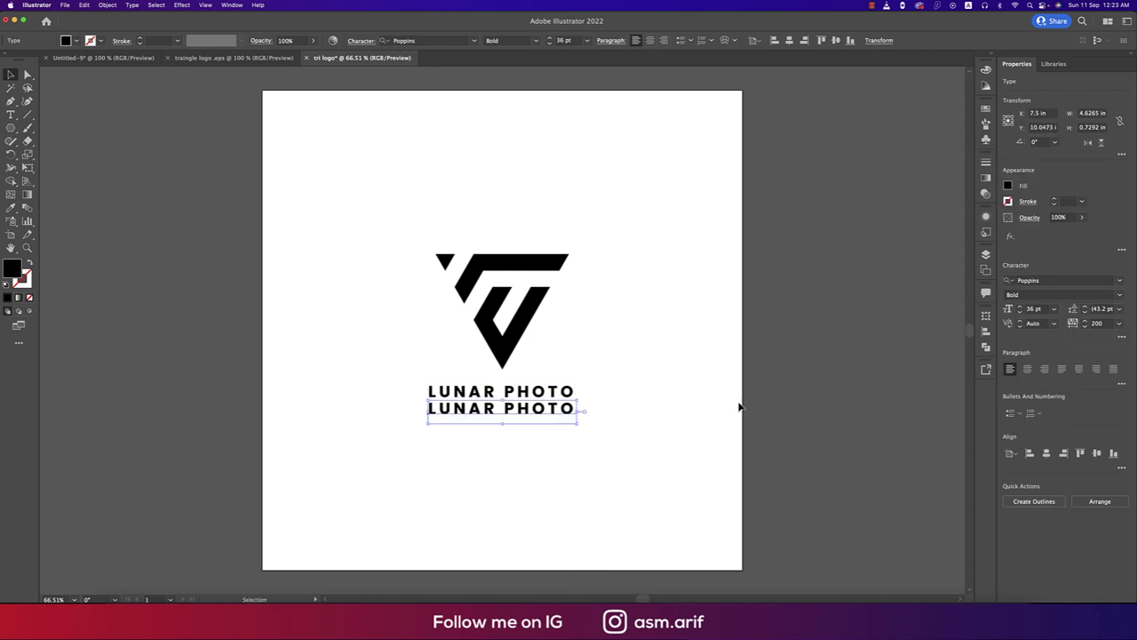
{"action": "left_click", "coordinate": [1038, 308]}
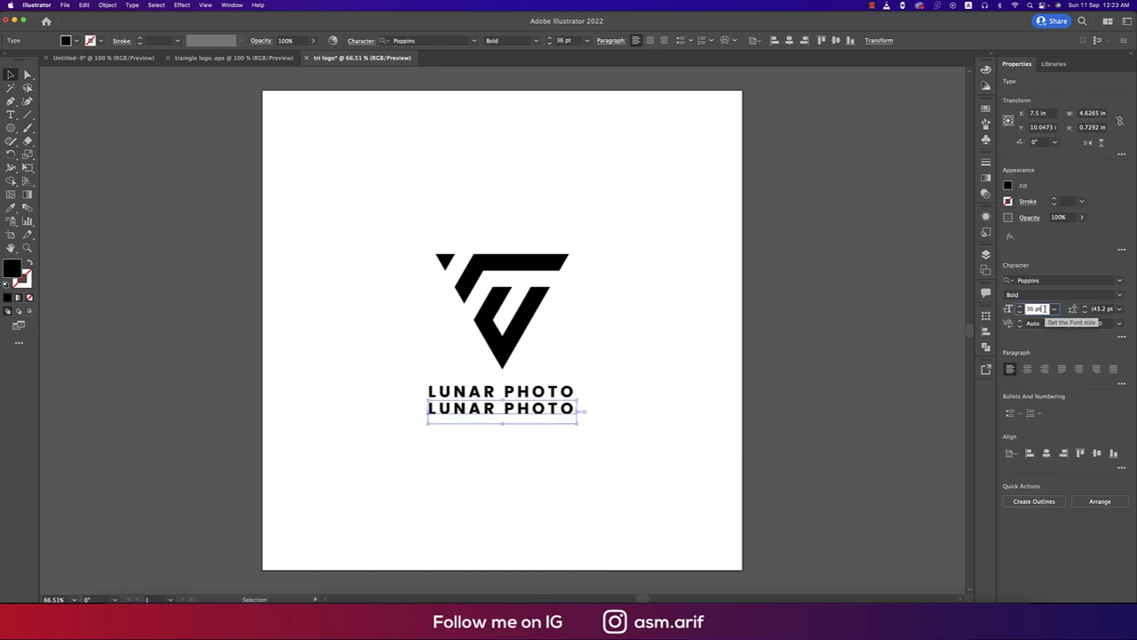
{"action": "type", "text": "22.5"}
{"action": "key", "text": "Return"}
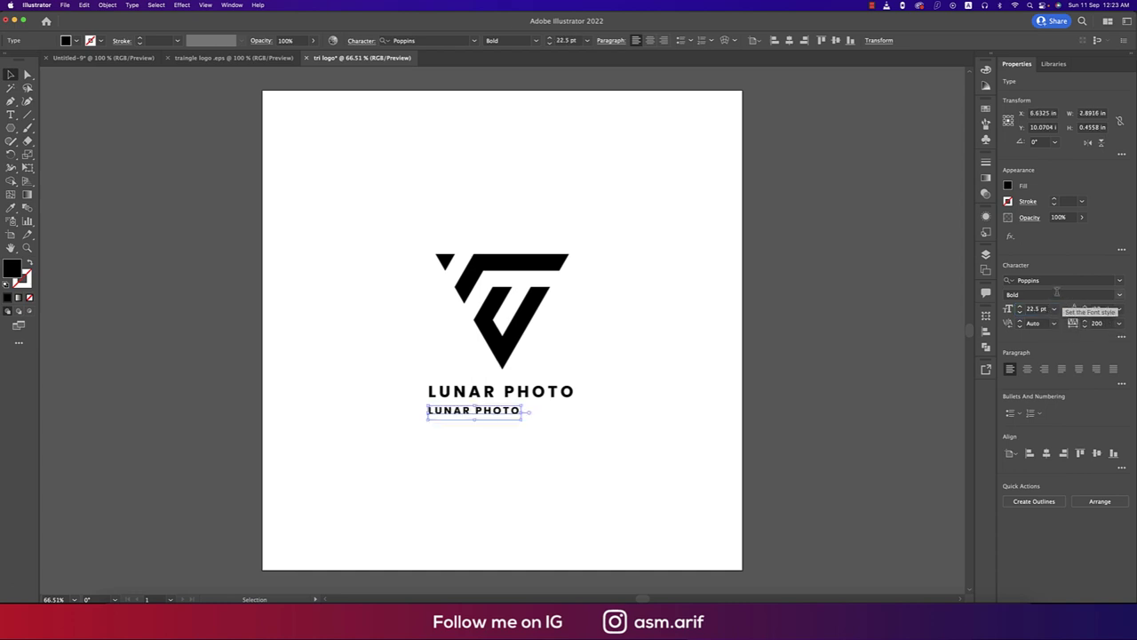
{"action": "left_click", "coordinate": [1071, 294]}
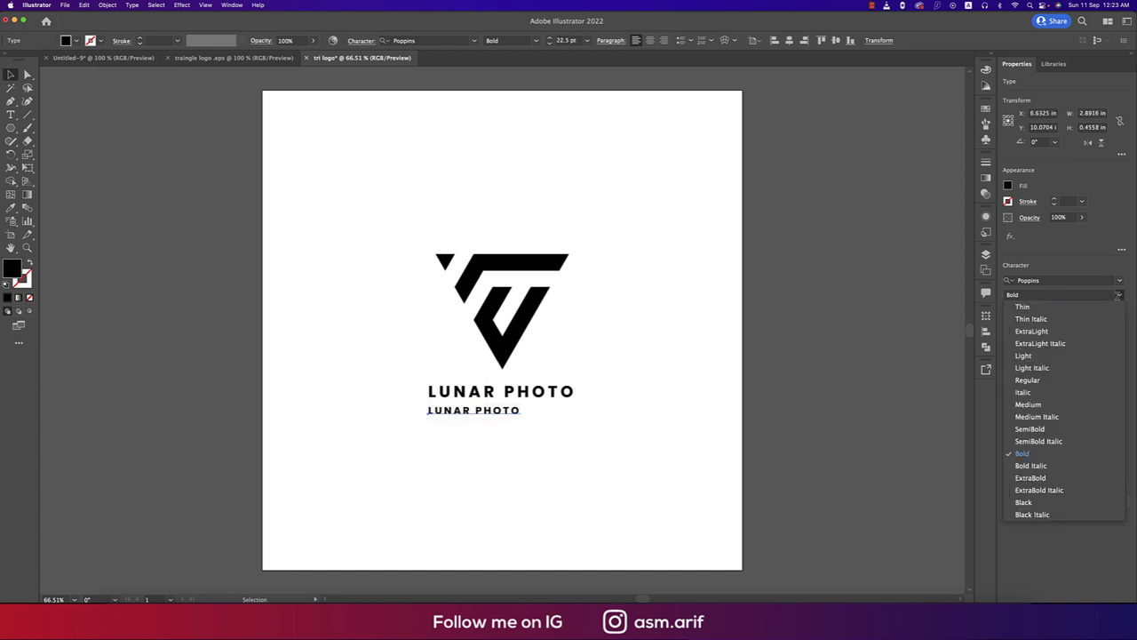
{"action": "left_click", "coordinate": [1043, 356]}
Centre the lower line under LUNAR PHOTO and retype it as 'SLOGAN HERE'.
{"action": "left_click_drag", "start_coordinate": [608, 378], "coordinate": [513, 444]}
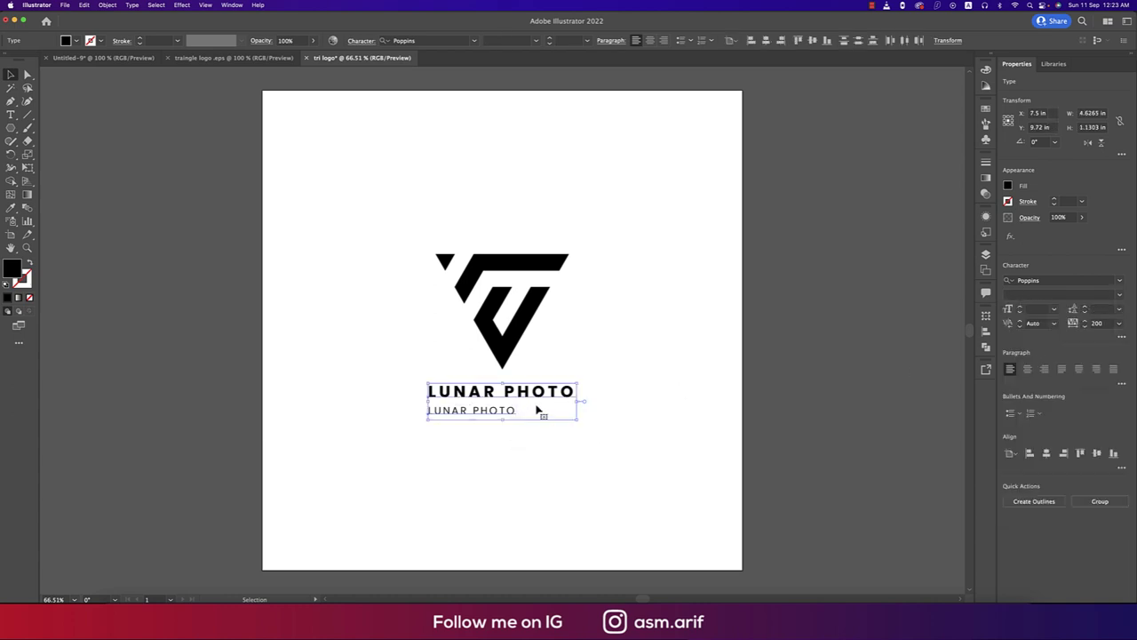
{"action": "left_click", "coordinate": [545, 395]}
{"action": "left_click", "coordinate": [765, 40]}
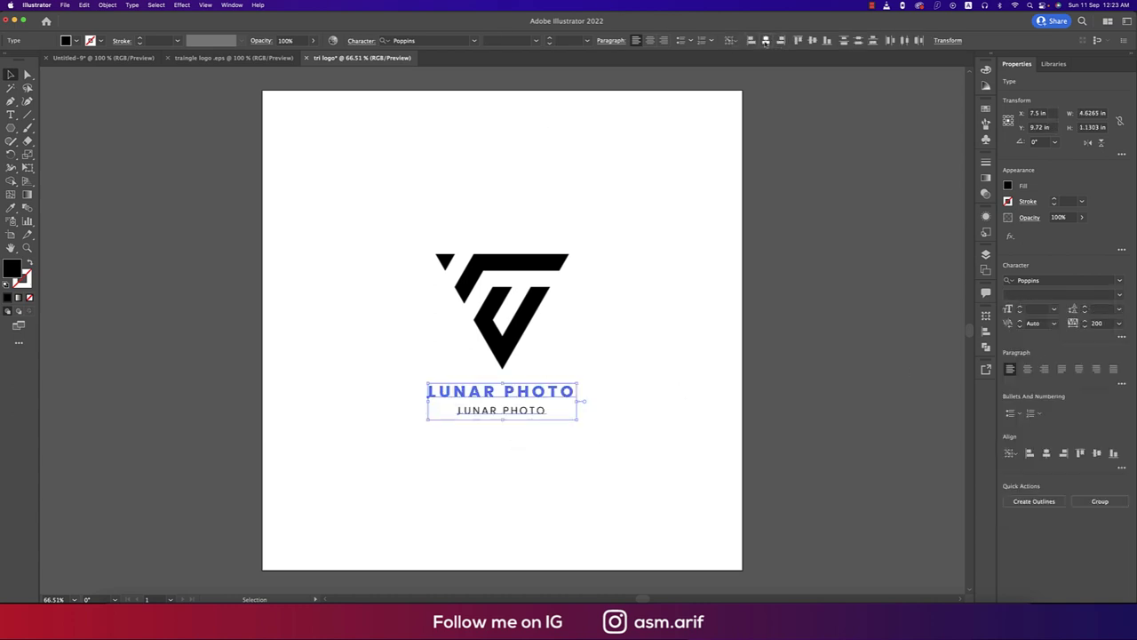
{"action": "left_click", "coordinate": [622, 432]}
{"action": "double_click", "coordinate": [515, 411]}
{"action": "key", "text": "super+a"}
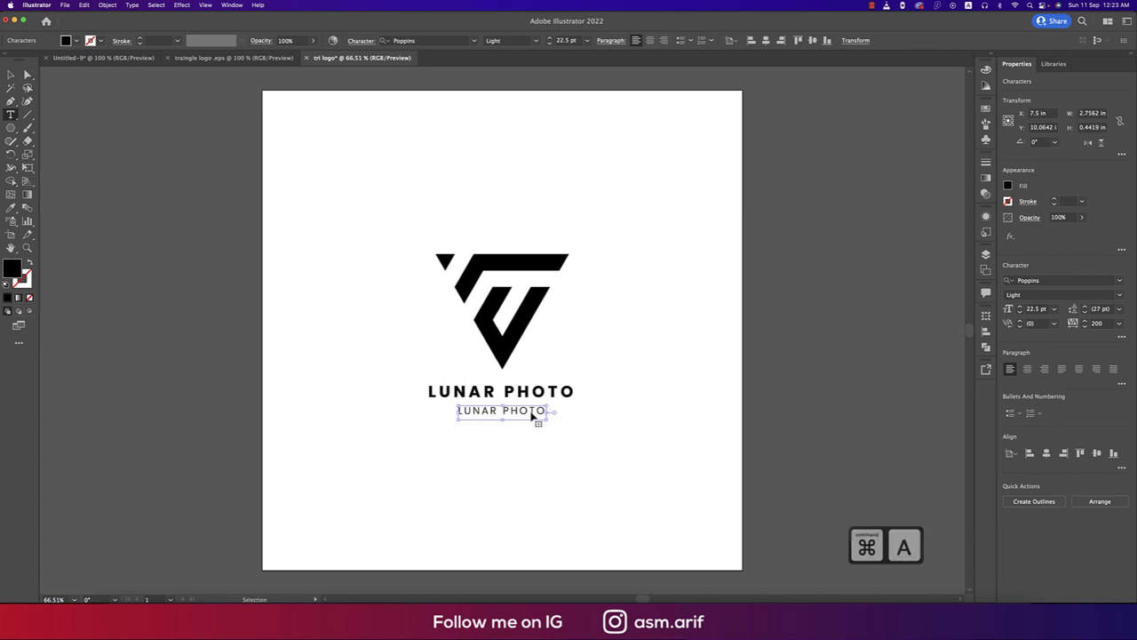
{"action": "key", "text": "super+a"}
{"action": "type", "text": "S"}
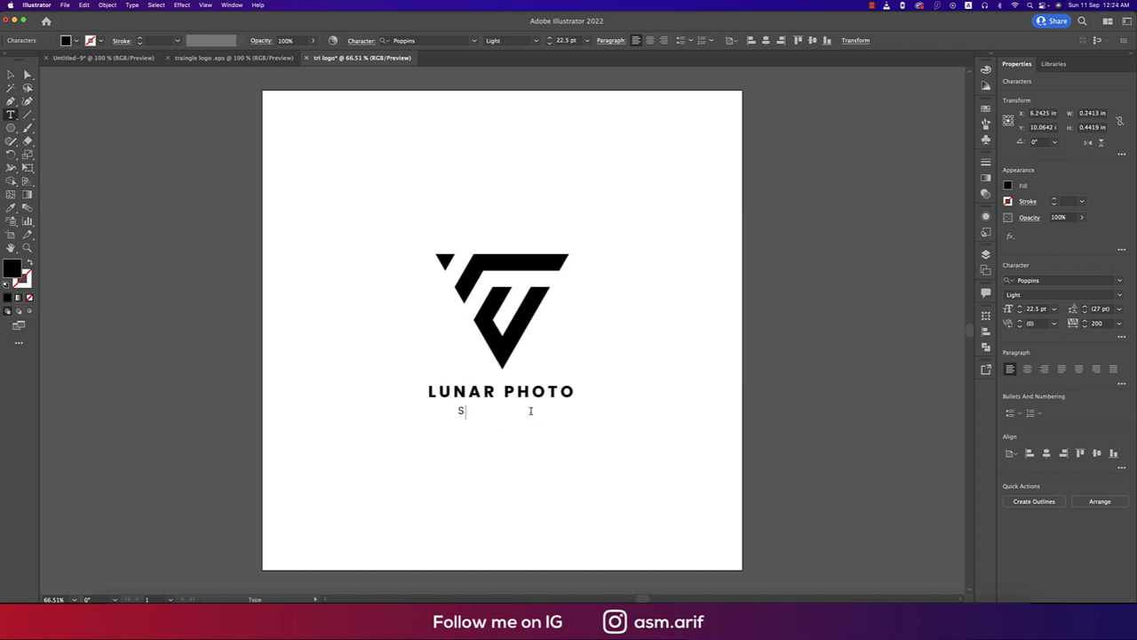
{"action": "type", "text": "LOGAN HERE"}
{"action": "left_click", "coordinate": [11, 75]}
Group the triangle, name and slogan and centre the group vertically on the artboard.
{"action": "left_click_drag", "start_coordinate": [545, 439], "coordinate": [550, 359]}
{"action": "left_click", "coordinate": [543, 393], "text": "shift"}
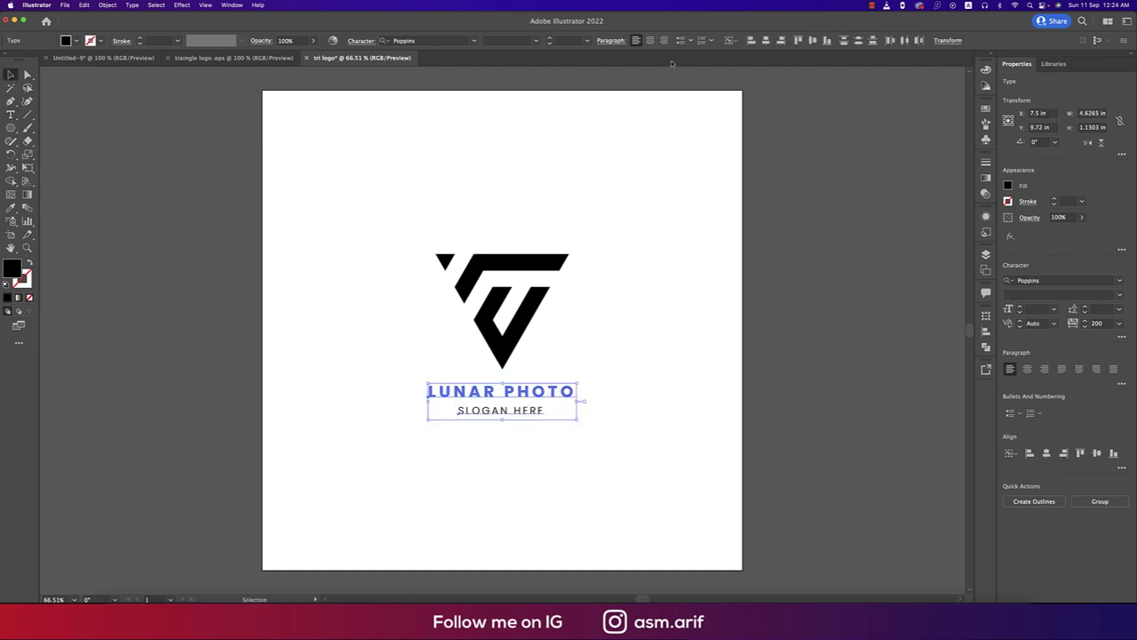
{"action": "left_click_drag", "start_coordinate": [380, 208], "coordinate": [444, 271]}
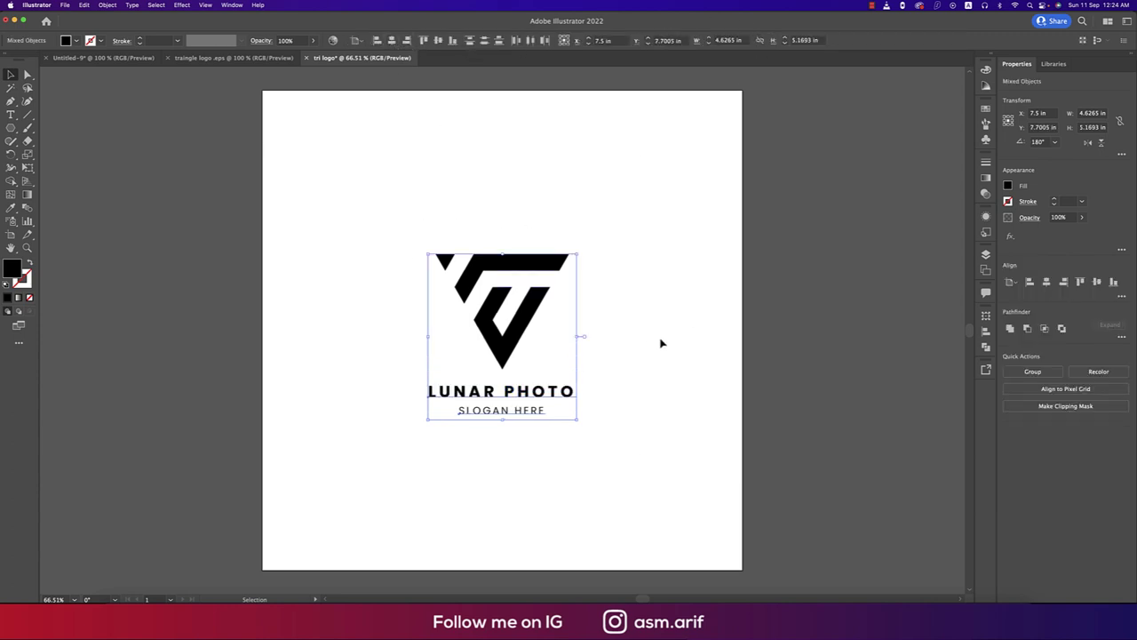
{"action": "key", "text": "super+g"}
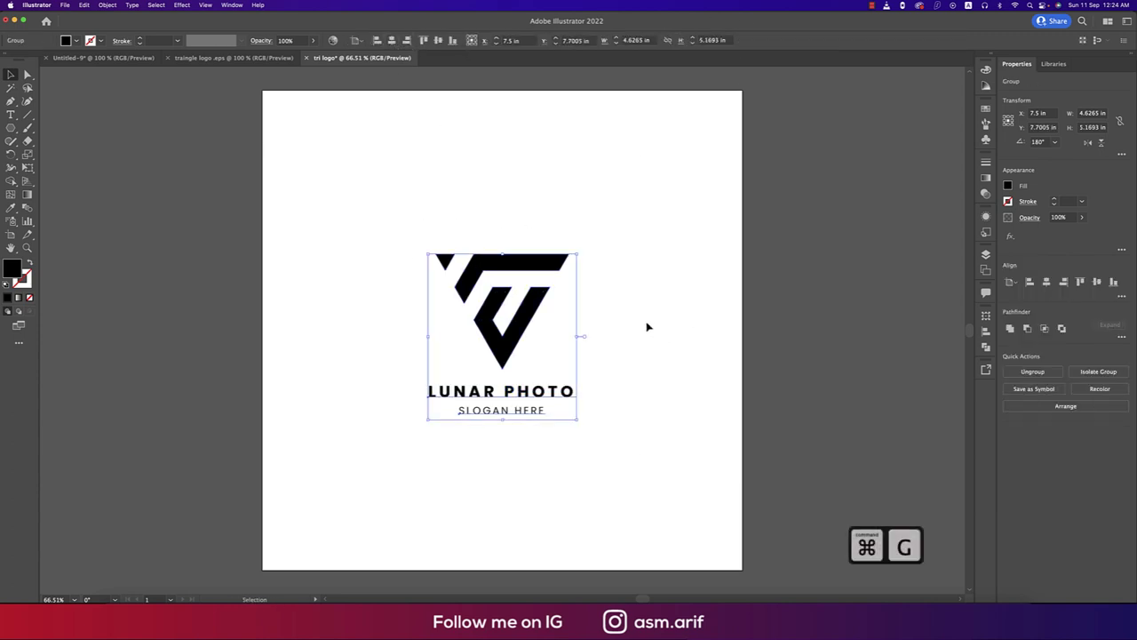
{"action": "left_click", "coordinate": [438, 40]}
{"action": "left_click", "coordinate": [650, 277]}
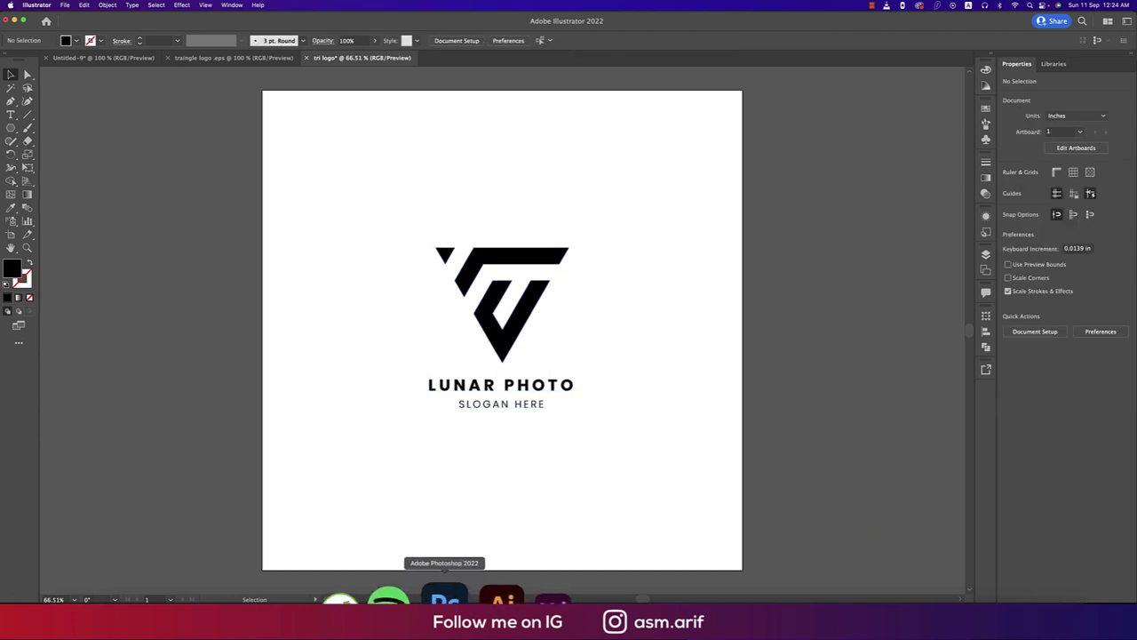
{"action": "left_click", "coordinate": [444, 611]}
Open Double_3D_Logo_Icon_App_Mockup.psd, edit its logo smart object, and hide the LOGO layer.
{"action": "left_click", "coordinate": [316, 289]}
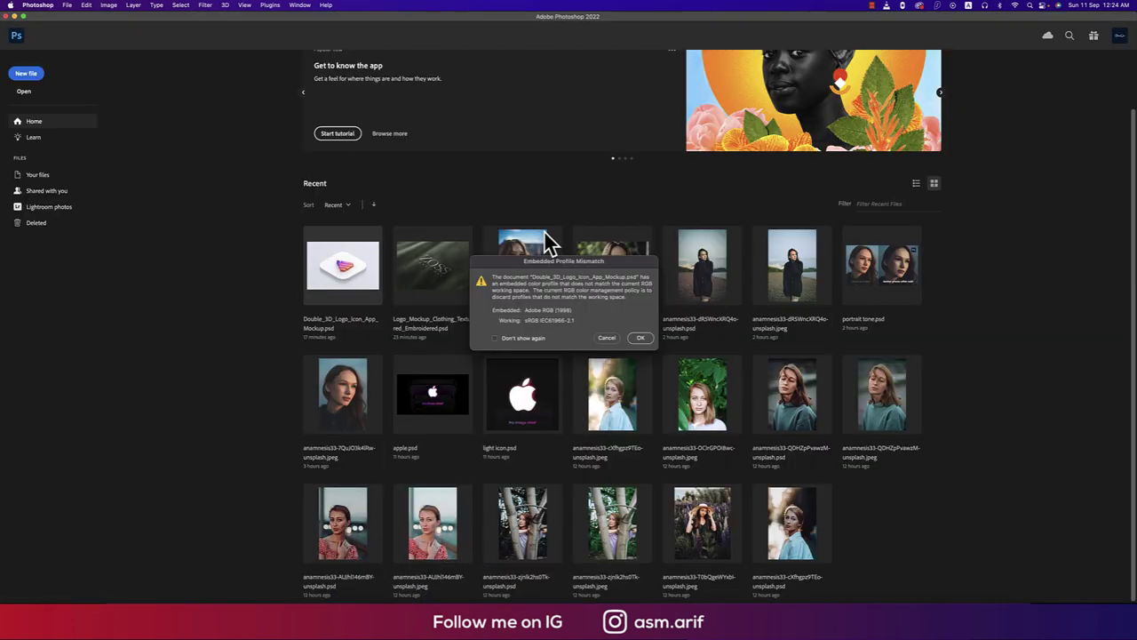
{"action": "left_click", "coordinate": [639, 337]}
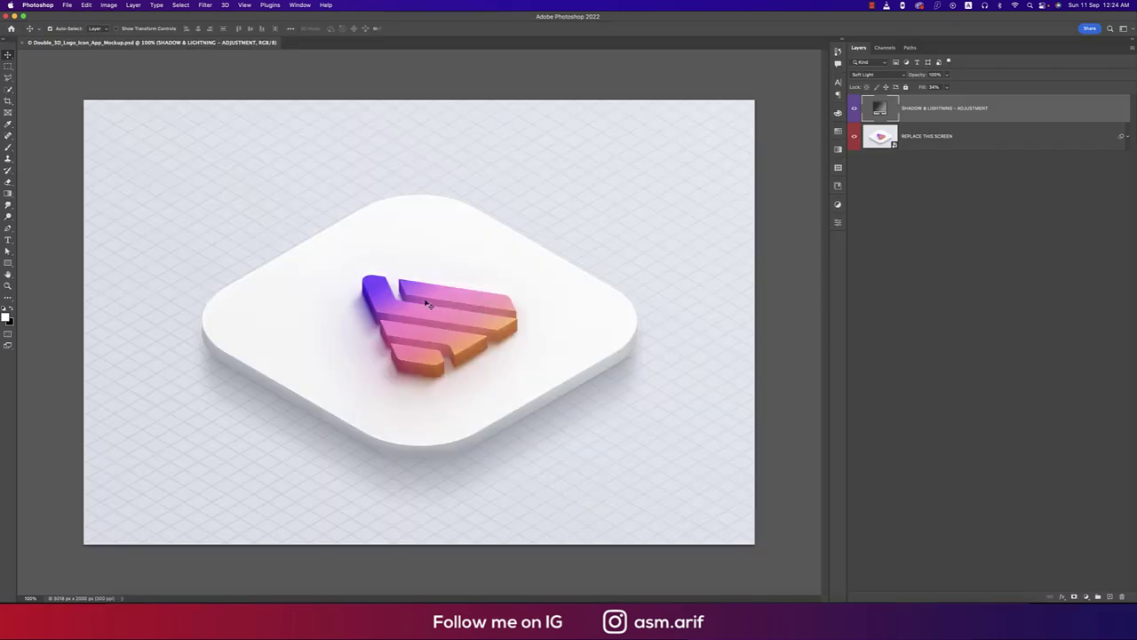
{"action": "left_click", "coordinate": [896, 148]}
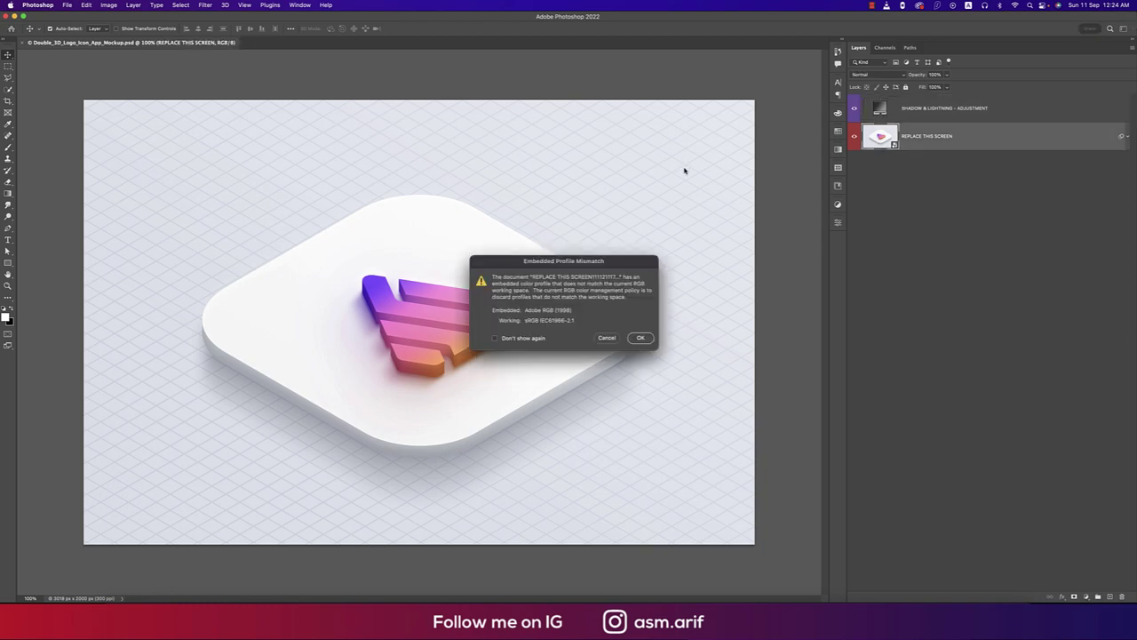
{"action": "left_click", "coordinate": [641, 338]}
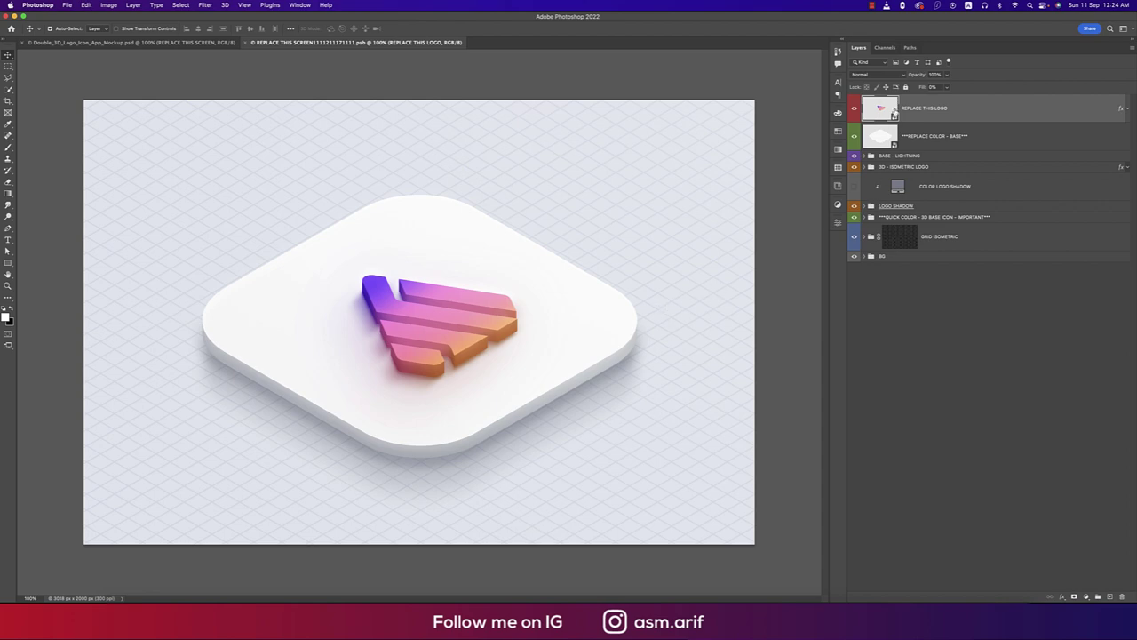
{"action": "double_click", "coordinate": [893, 113]}
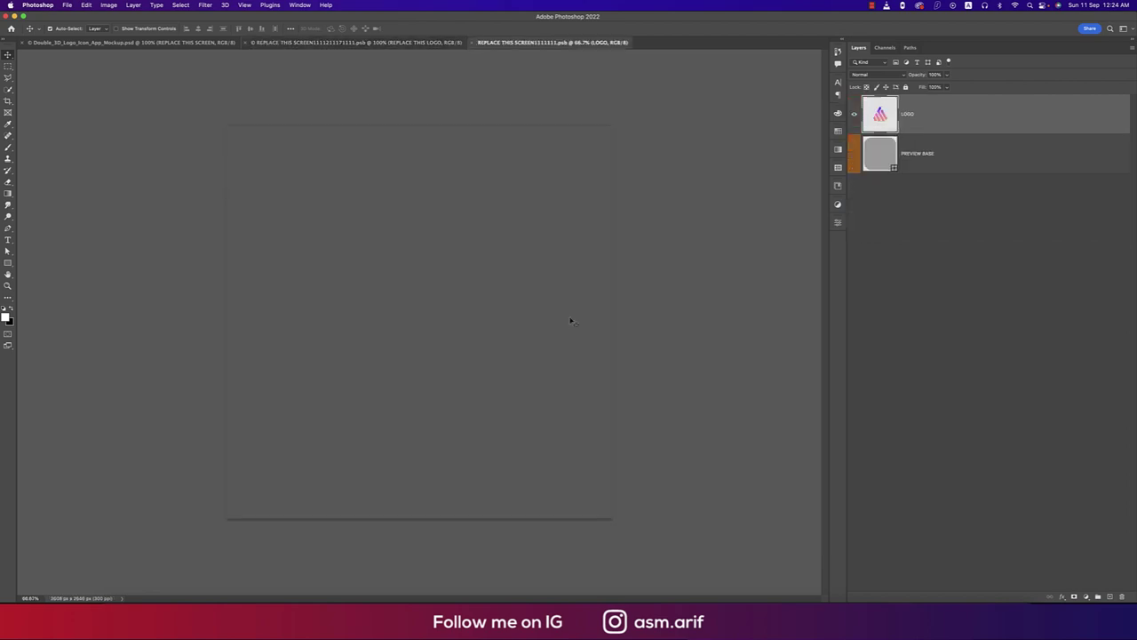
{"action": "left_click", "coordinate": [854, 113]}
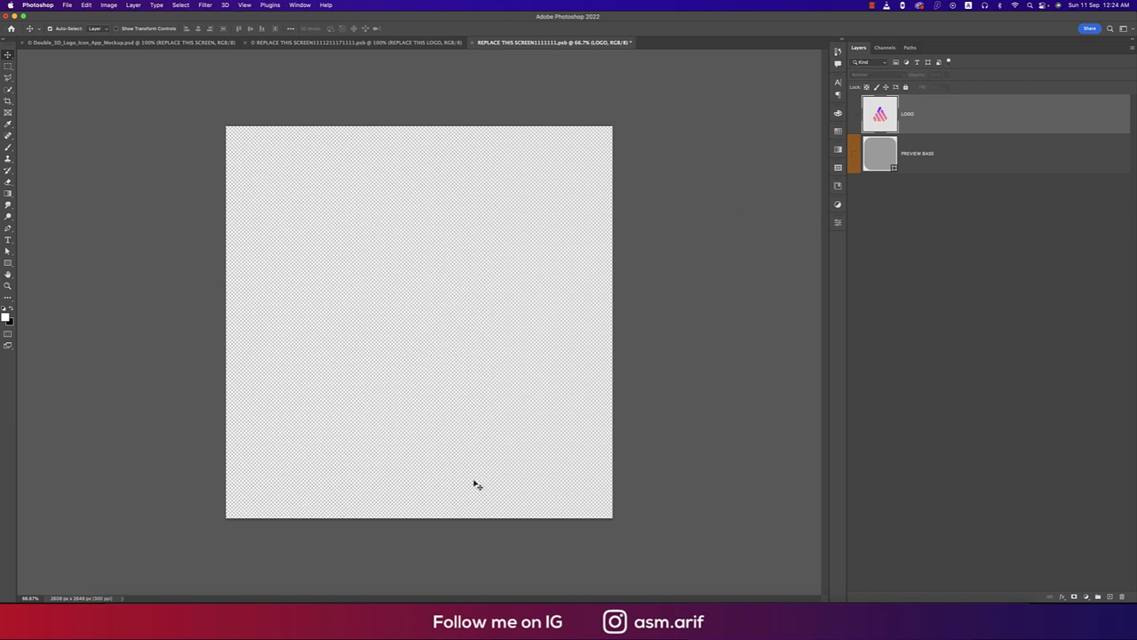
Copy the triangle mark from inside the Illustrator logo group and return to Photoshop.
{"action": "left_click", "coordinate": [481, 601]}
{"action": "left_click", "coordinate": [527, 310]}
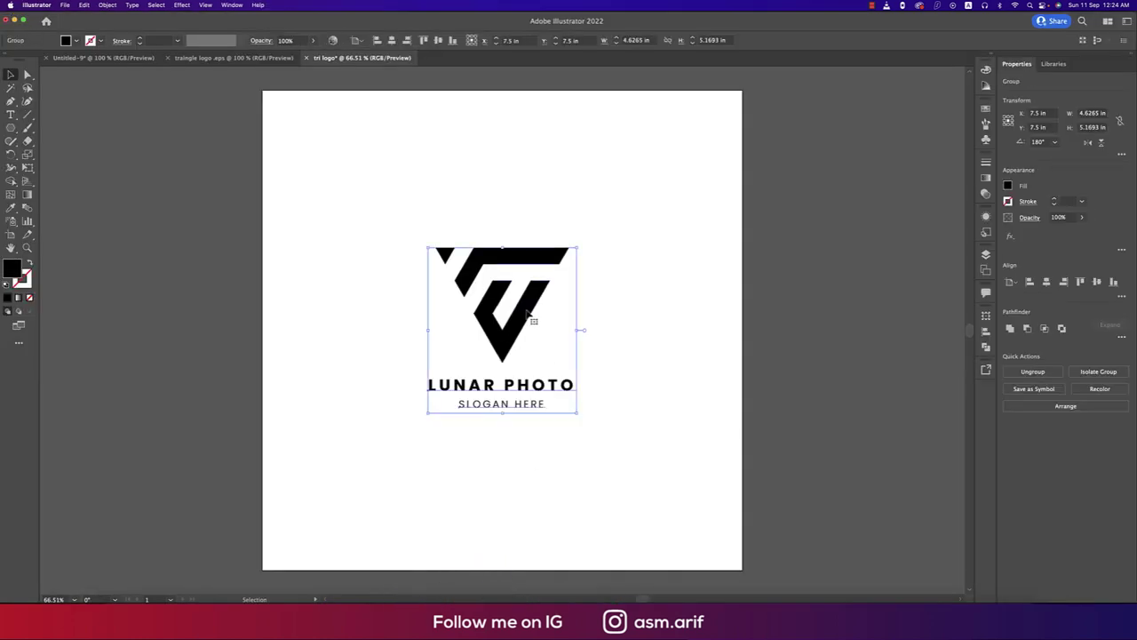
{"action": "double_click", "coordinate": [527, 310]}
{"action": "left_click", "coordinate": [529, 309]}
{"action": "key", "text": "a"}
{"action": "key", "text": "super+c"}
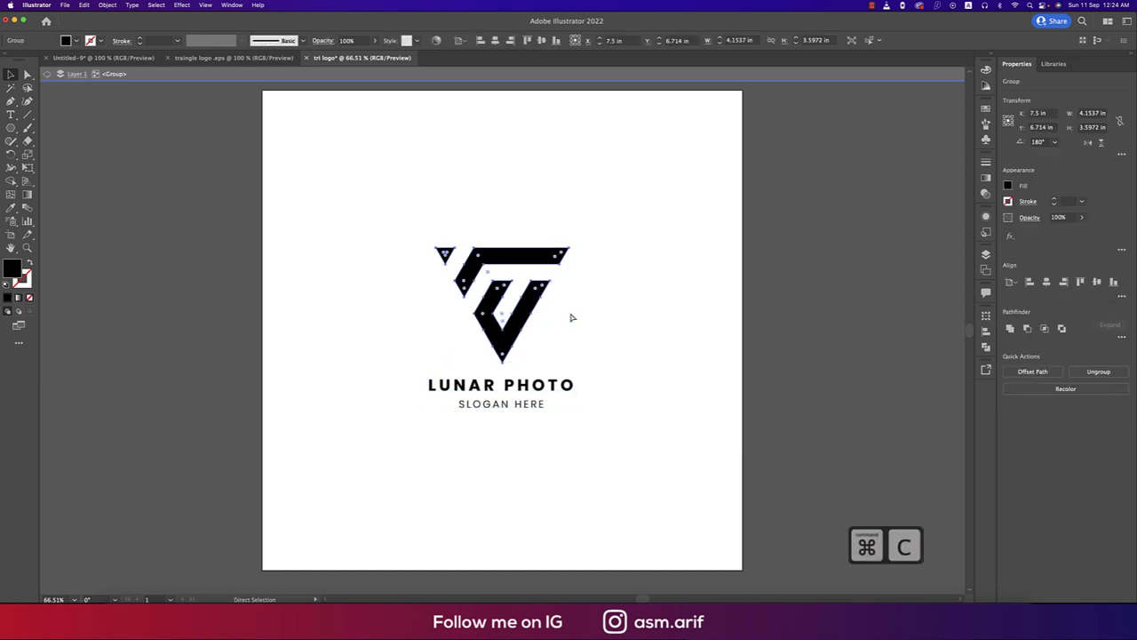
{"action": "key", "text": "v"}
{"action": "left_click", "coordinate": [591, 342]}
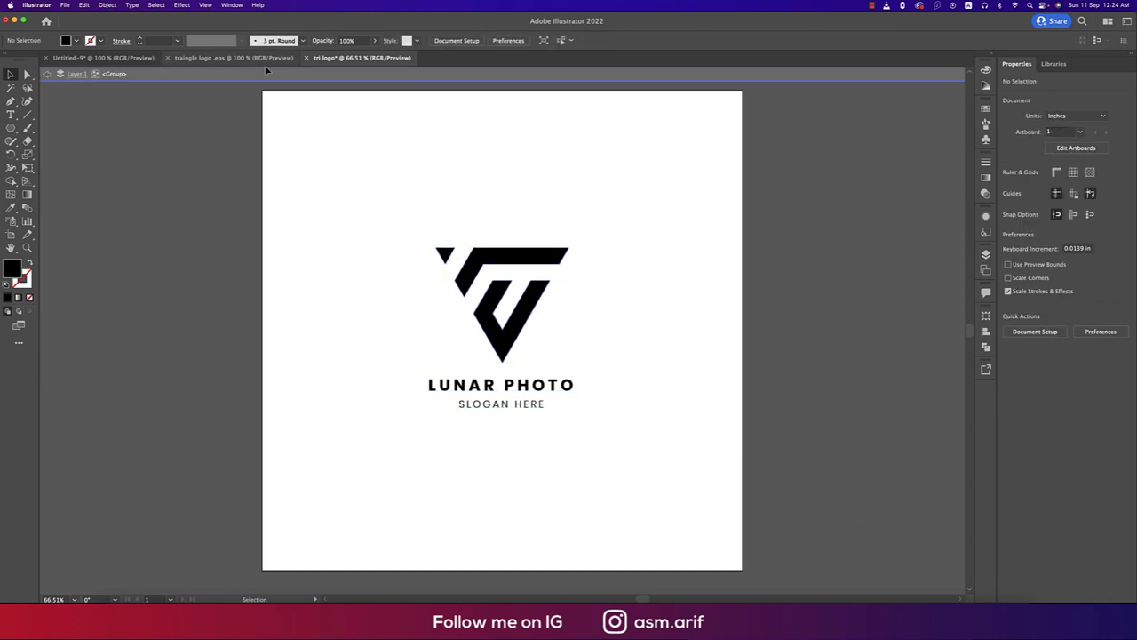
{"action": "left_click", "coordinate": [453, 593]}
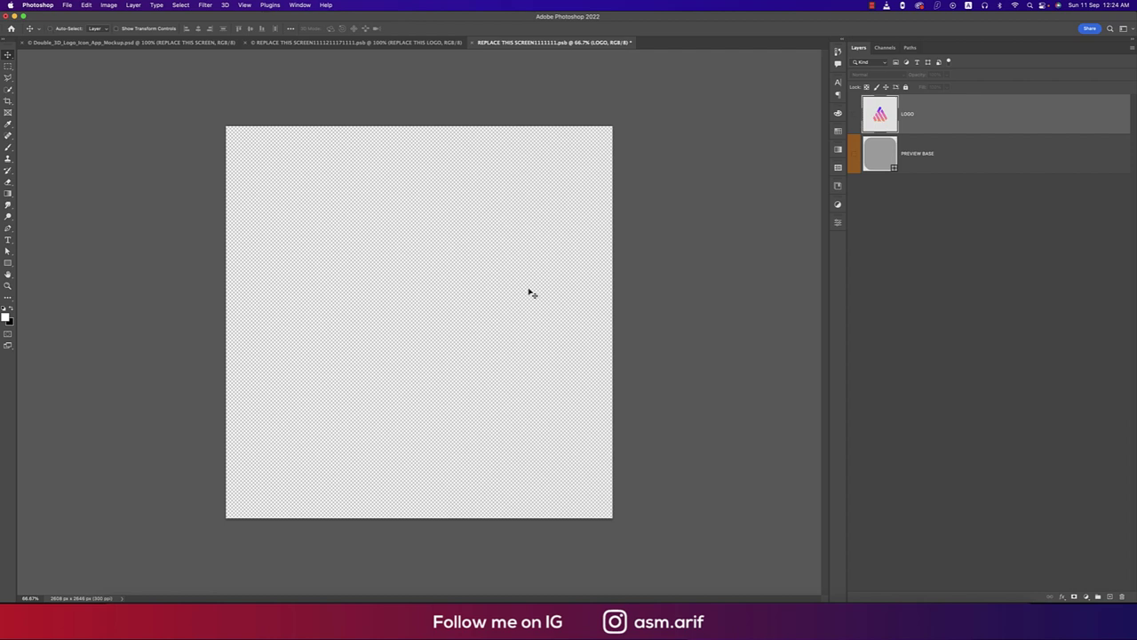
Paste the black triangle mark as pixels, enlarge it and nudge it slightly lower.
{"action": "key", "text": "super+v"}
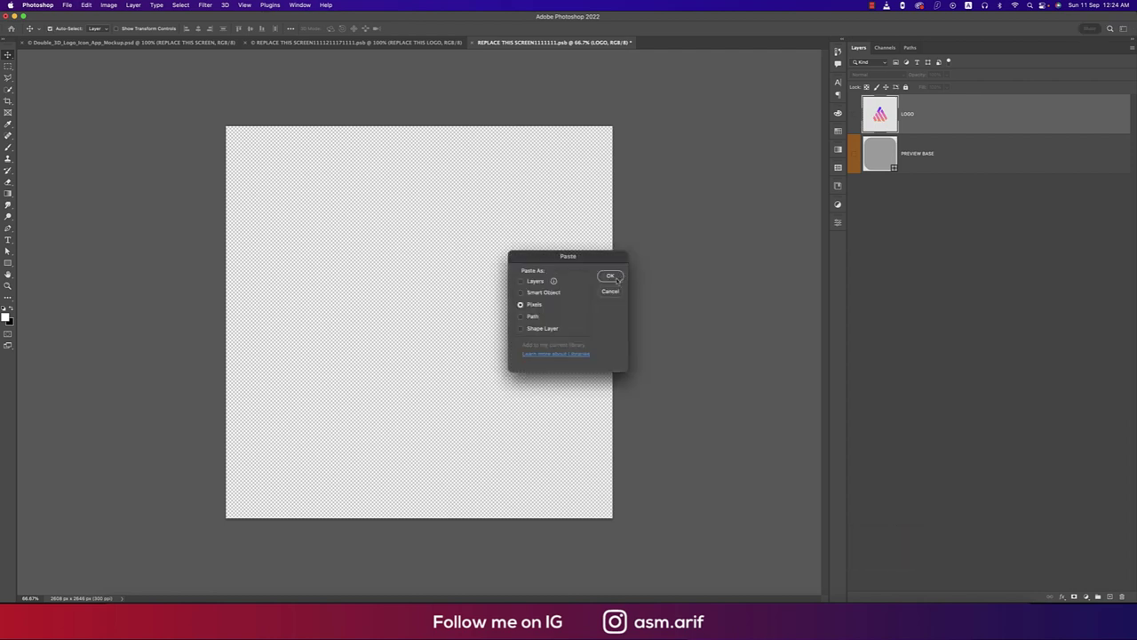
{"action": "left_click", "coordinate": [610, 276]}
{"action": "left_click_drag", "start_coordinate": [511, 327], "coordinate": [524, 321]}
{"action": "key", "text": "Return"}
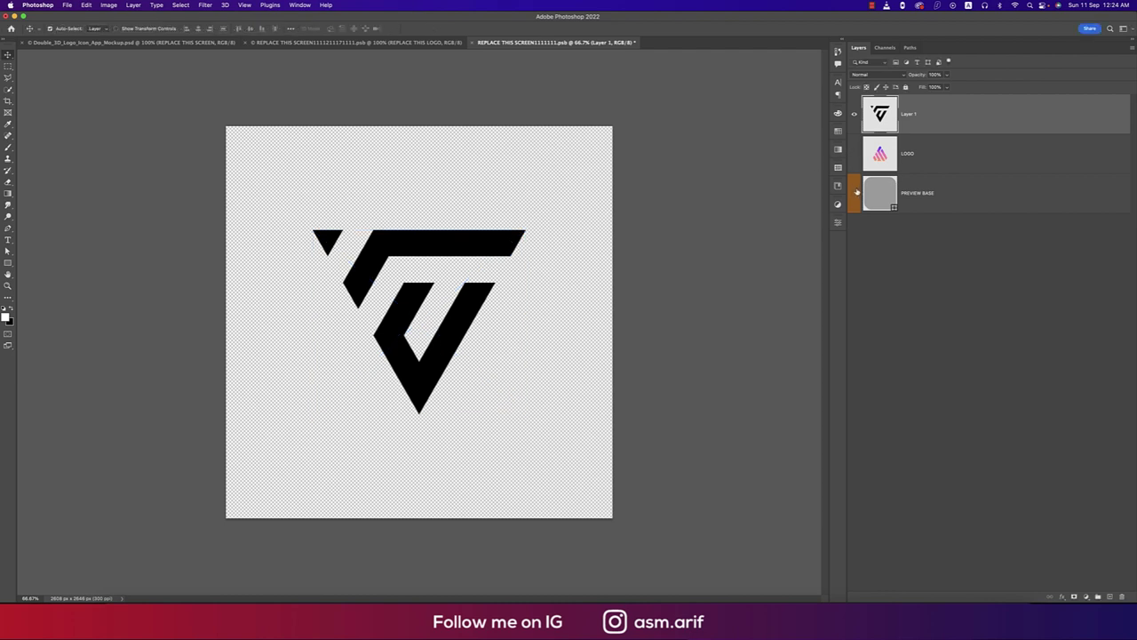
{"action": "left_click", "coordinate": [855, 192]}
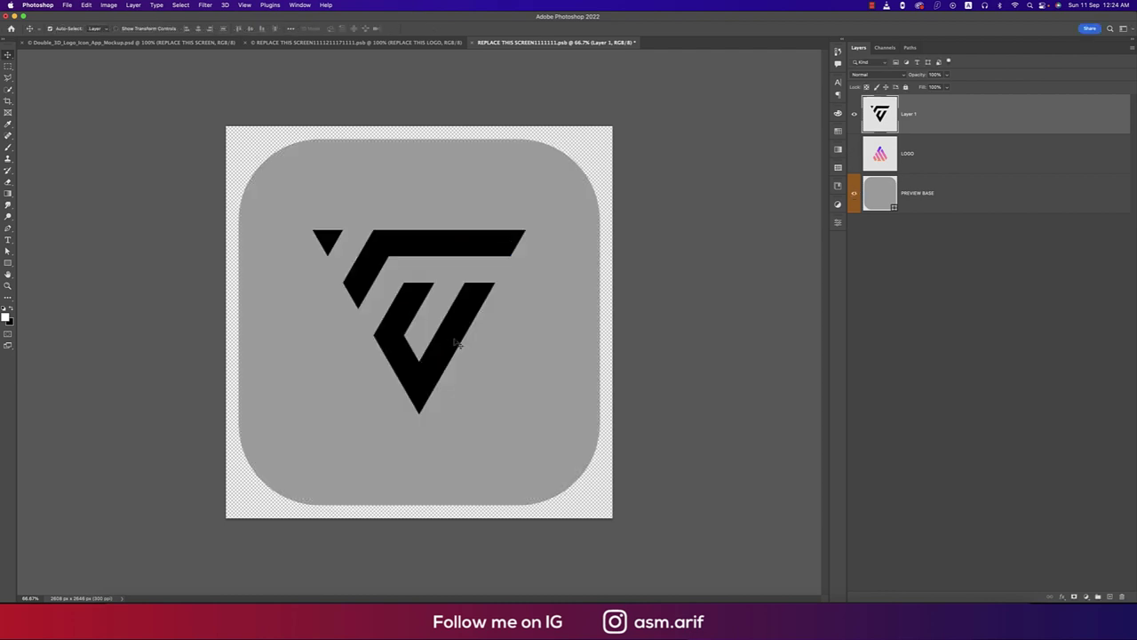
{"action": "left_click_drag", "start_coordinate": [455, 343], "coordinate": [454, 363]}
{"action": "left_click", "coordinate": [855, 192]}
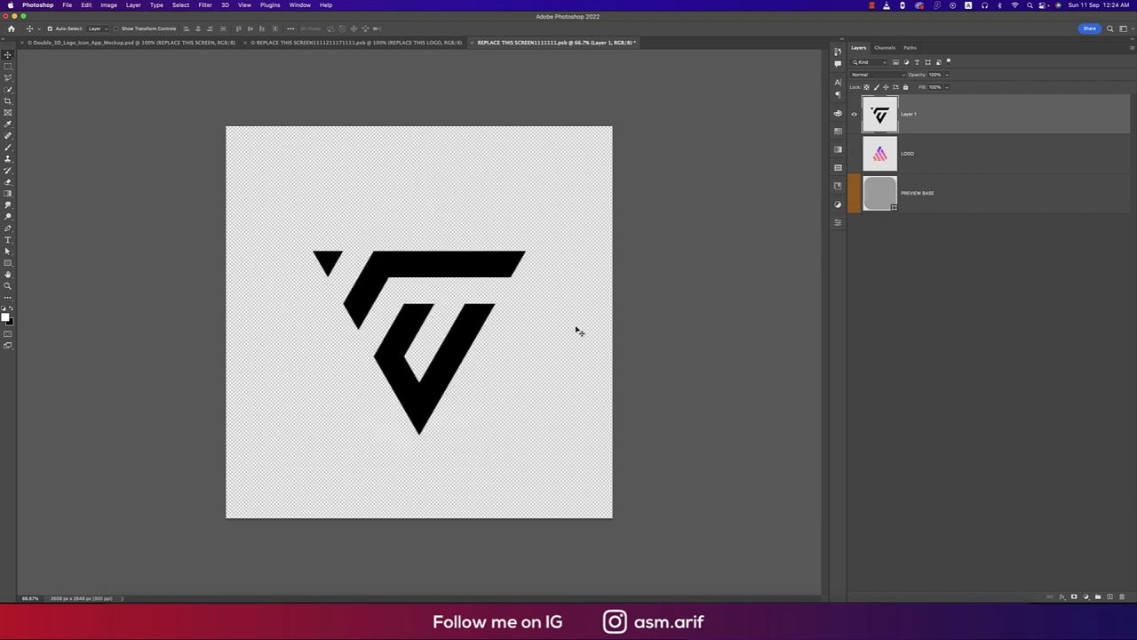
Save the logo smart object and check the updated 3D icon mockup.
{"action": "key", "text": "super+s"}
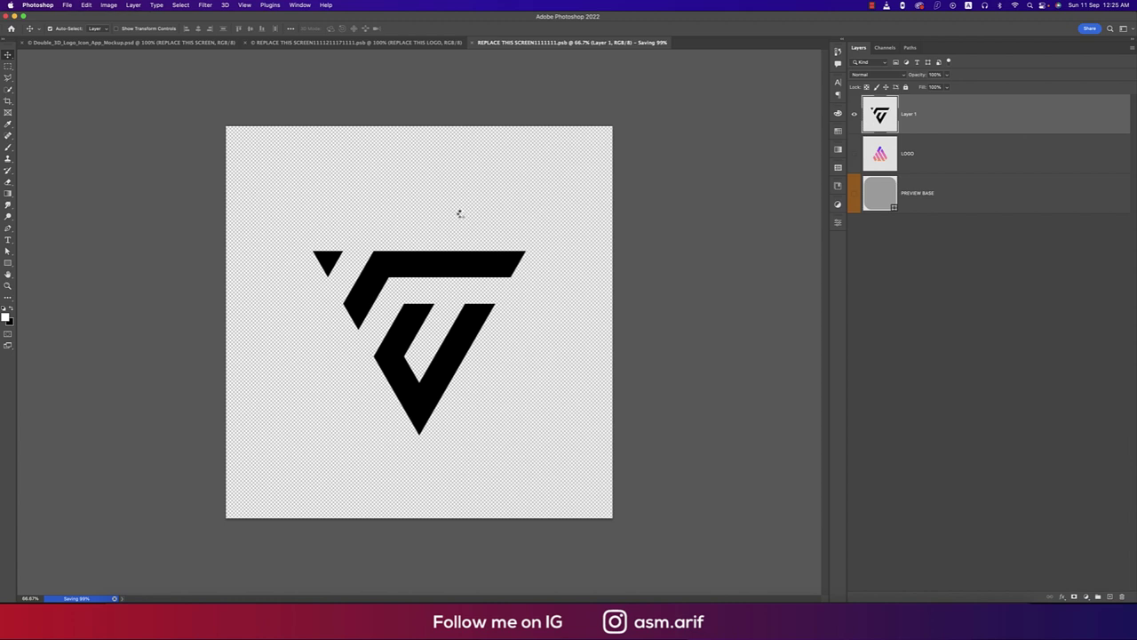
{"action": "left_click", "coordinate": [434, 44]}
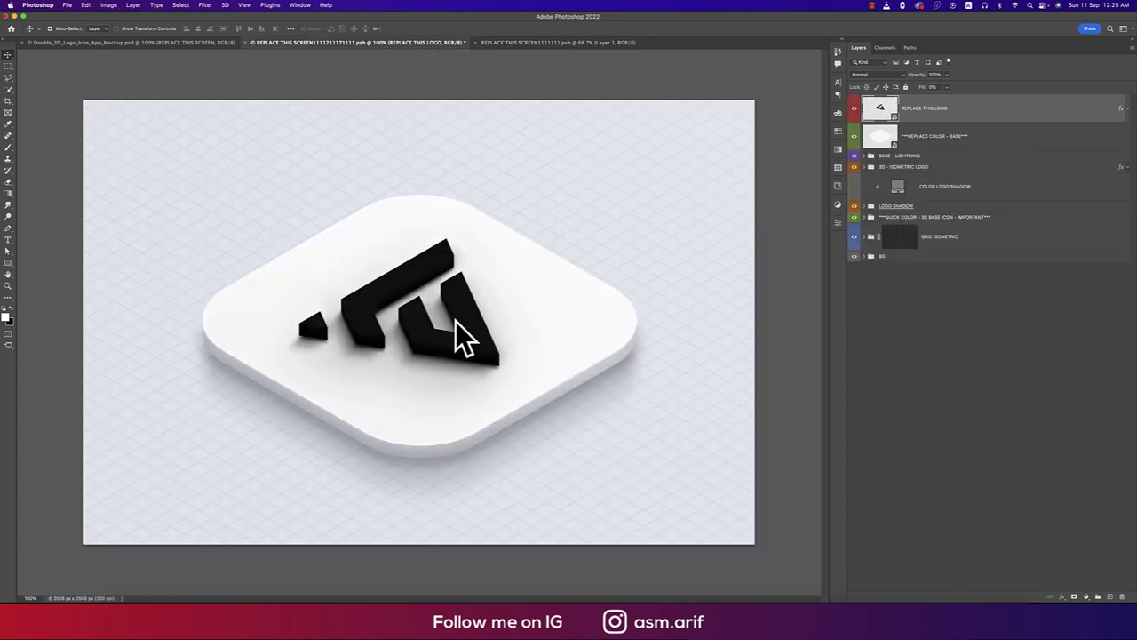
{"action": "left_click", "coordinate": [553, 41]}
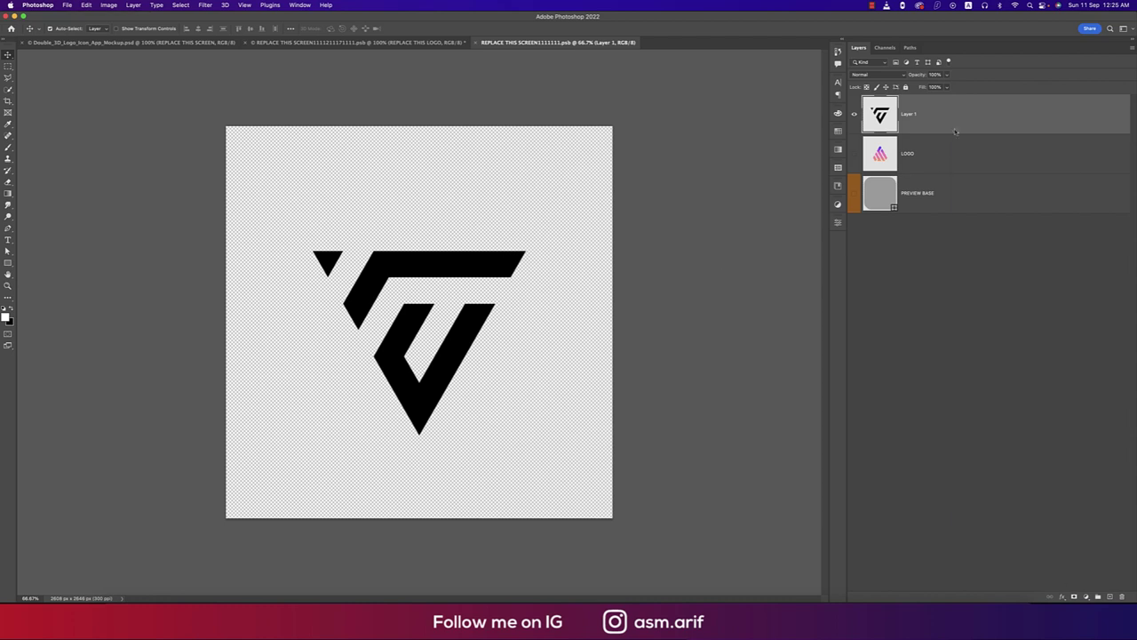
Give Layer 1 a Purple_18 dark purple-magenta Gradient Overlay, save, and view the mockup.
{"action": "right_click", "coordinate": [956, 131]}
{"action": "left_click", "coordinate": [977, 133]}
{"action": "left_click", "coordinate": [573, 238]}
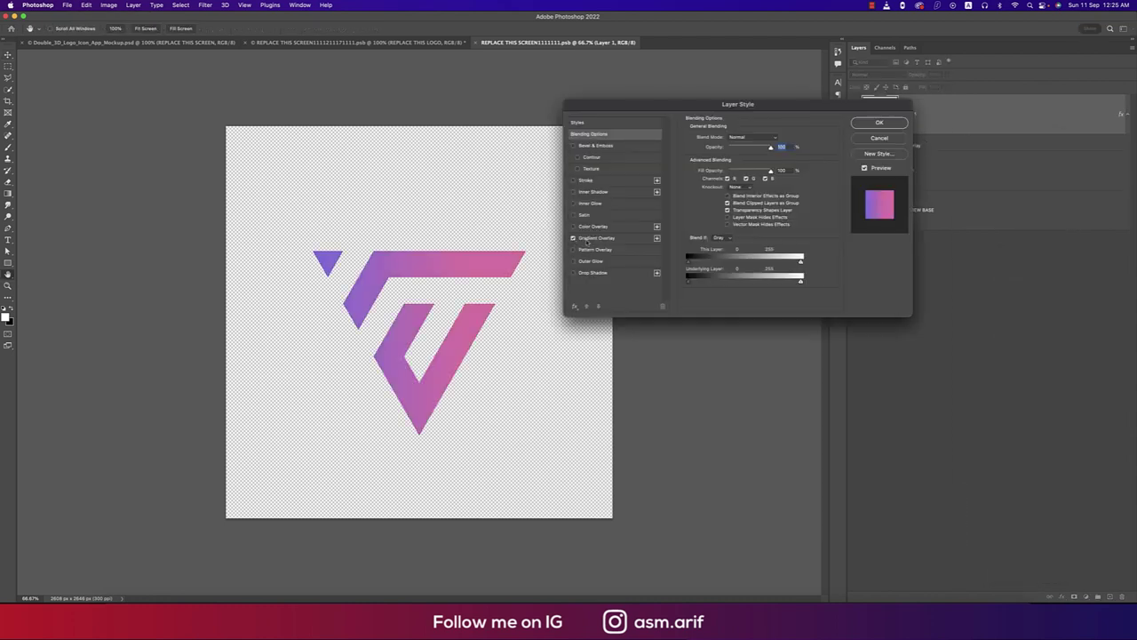
{"action": "left_click", "coordinate": [597, 238]}
{"action": "left_click", "coordinate": [746, 158]}
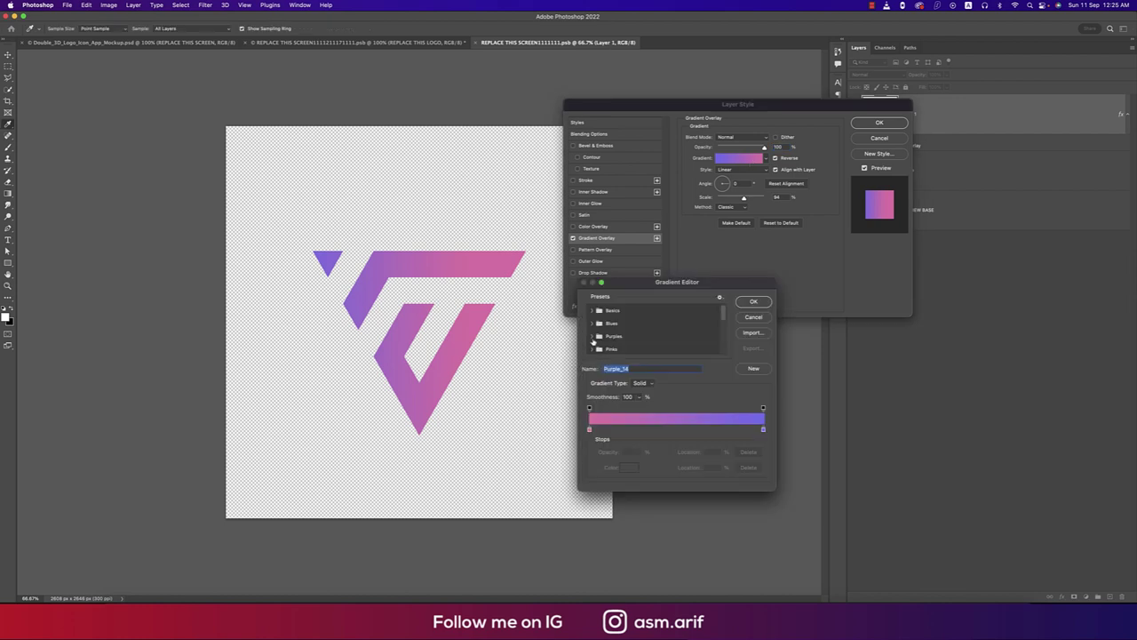
{"action": "left_click", "coordinate": [593, 337]}
{"action": "scroll", "coordinate": [616, 347], "scroll_direction": "down", "scroll_amount": 2}
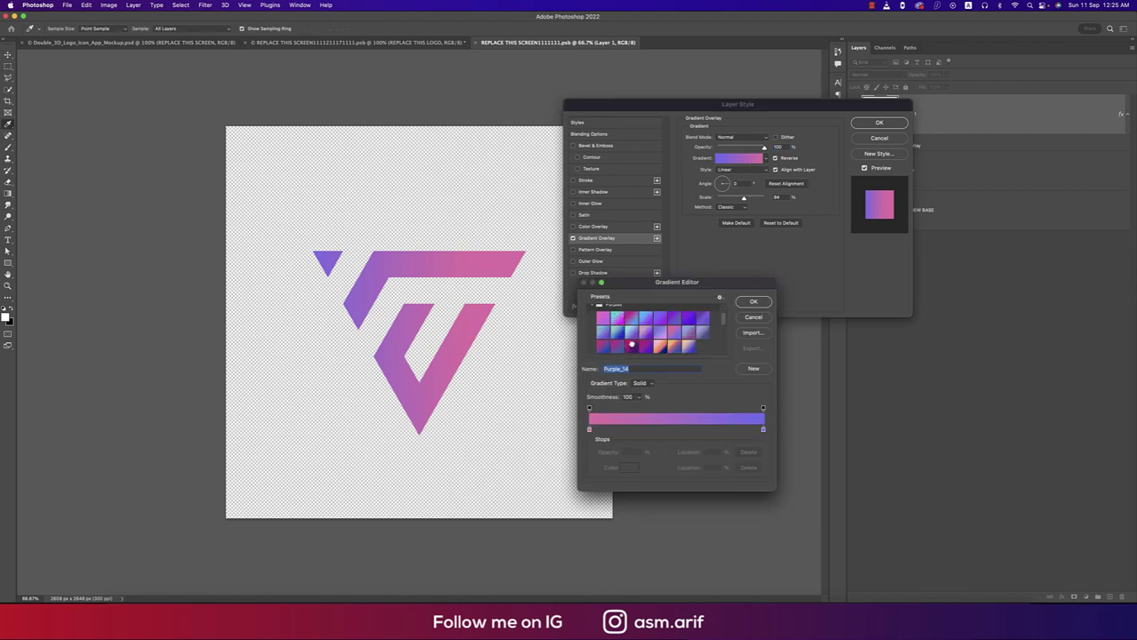
{"action": "left_click", "coordinate": [631, 345]}
{"action": "left_click", "coordinate": [754, 301]}
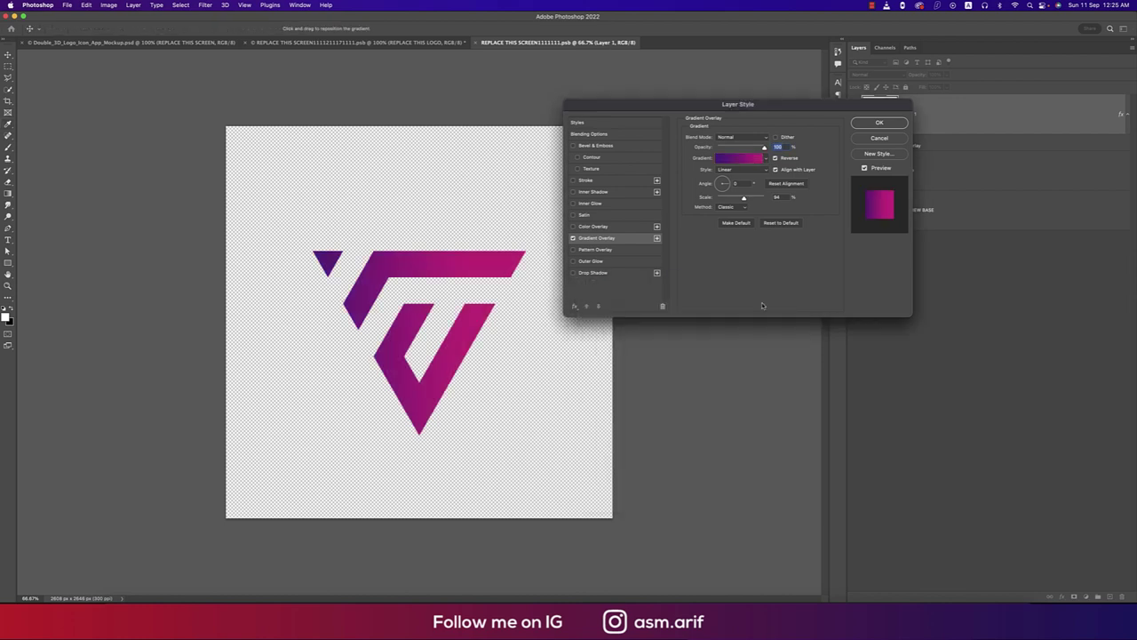
{"action": "left_click", "coordinate": [880, 123]}
{"action": "key", "text": "super+s"}
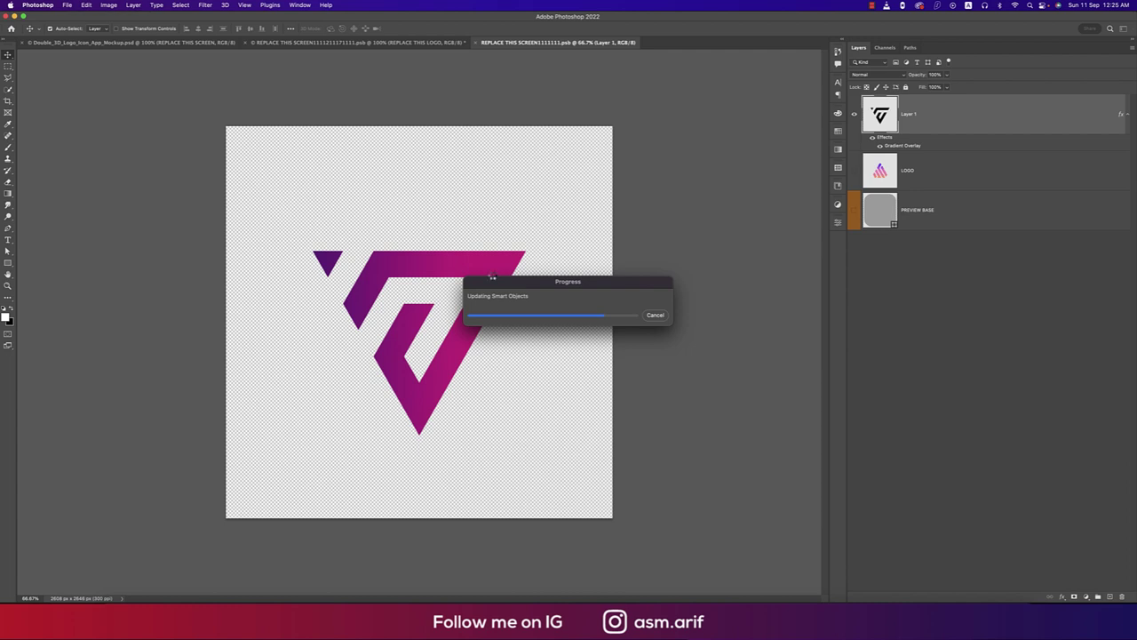
{"action": "key", "text": "ctrl+shift+Tab"}
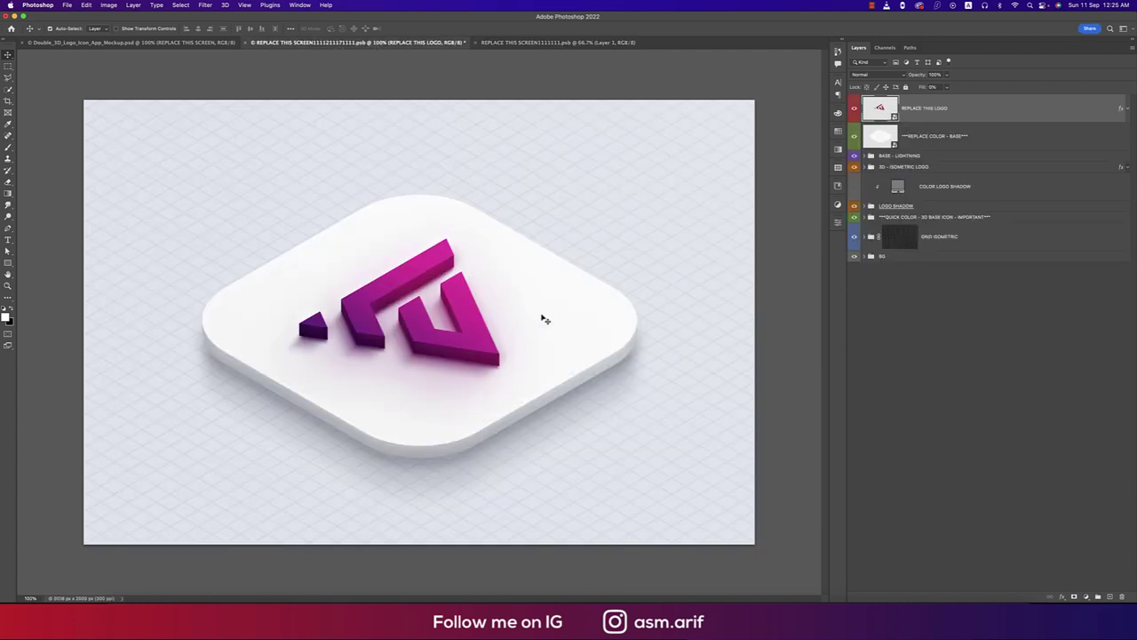
Switch Layer 1's Gradient Overlay to the lighter Purple_74 preset, save, and check the mockup.
{"action": "left_click", "coordinate": [551, 41]}
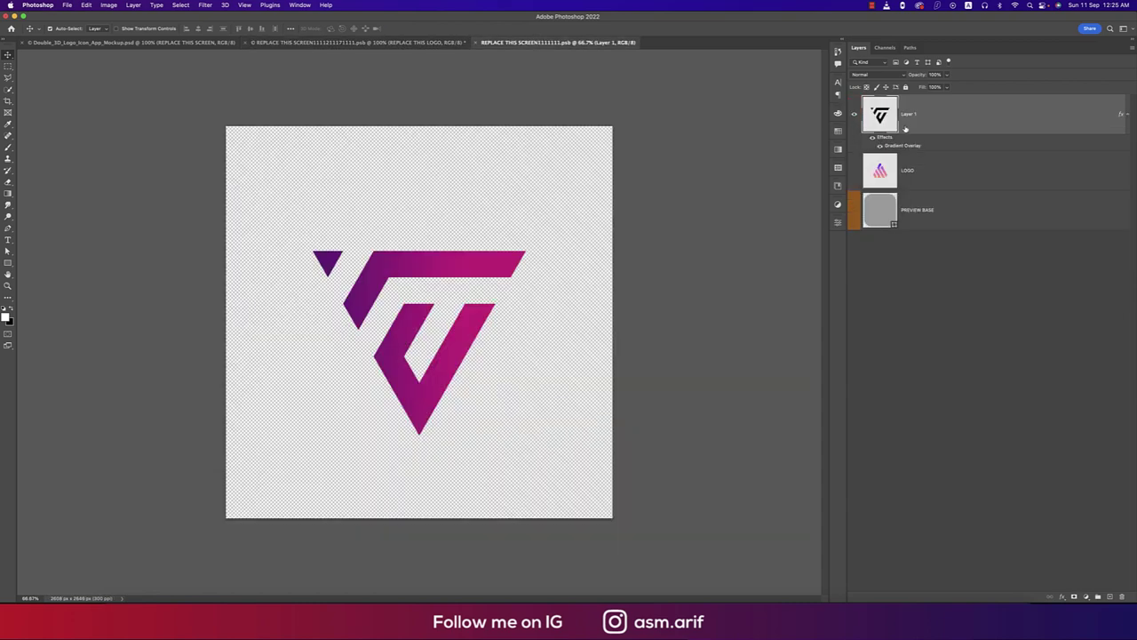
{"action": "double_click", "coordinate": [909, 147]}
{"action": "left_click", "coordinate": [746, 159]}
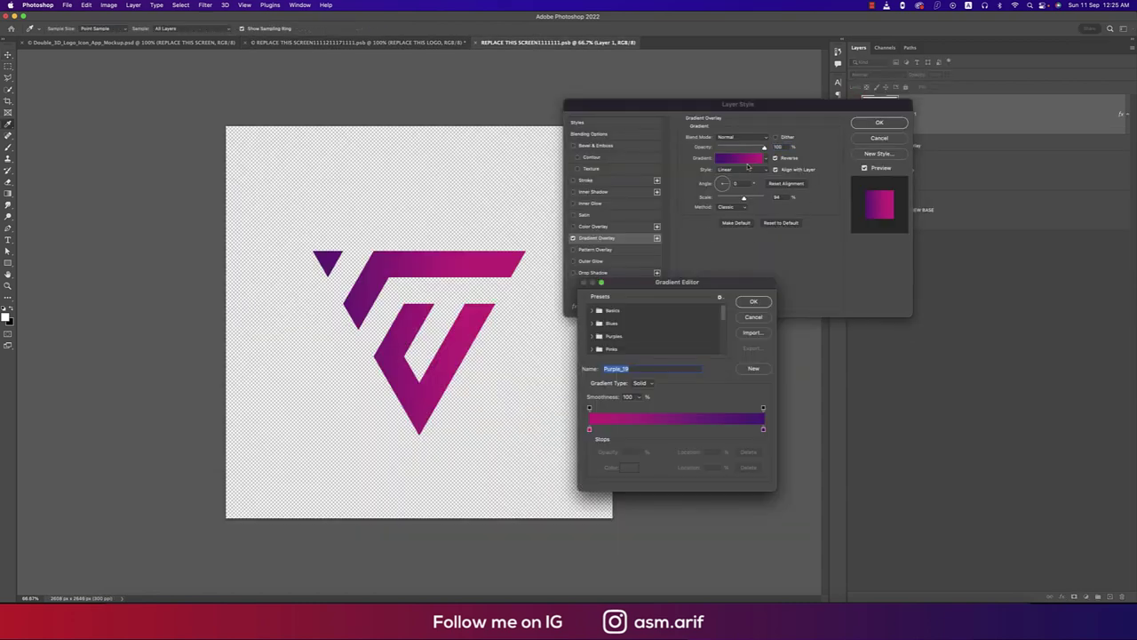
{"action": "left_click", "coordinate": [593, 339]}
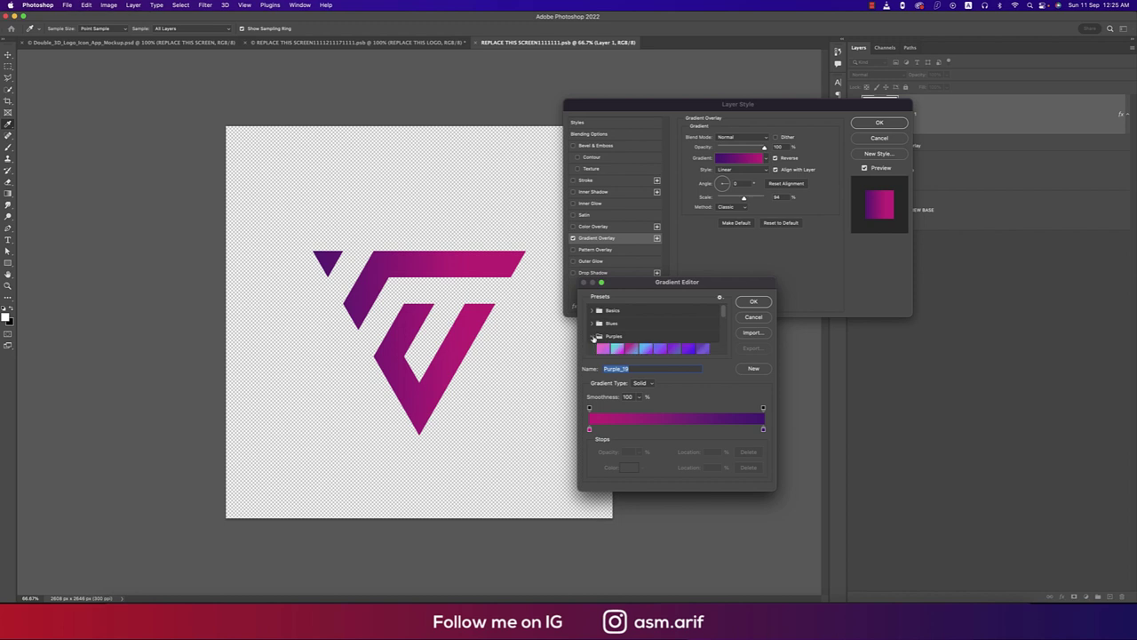
{"action": "scroll", "coordinate": [627, 346], "scroll_direction": "down", "scroll_amount": 3}
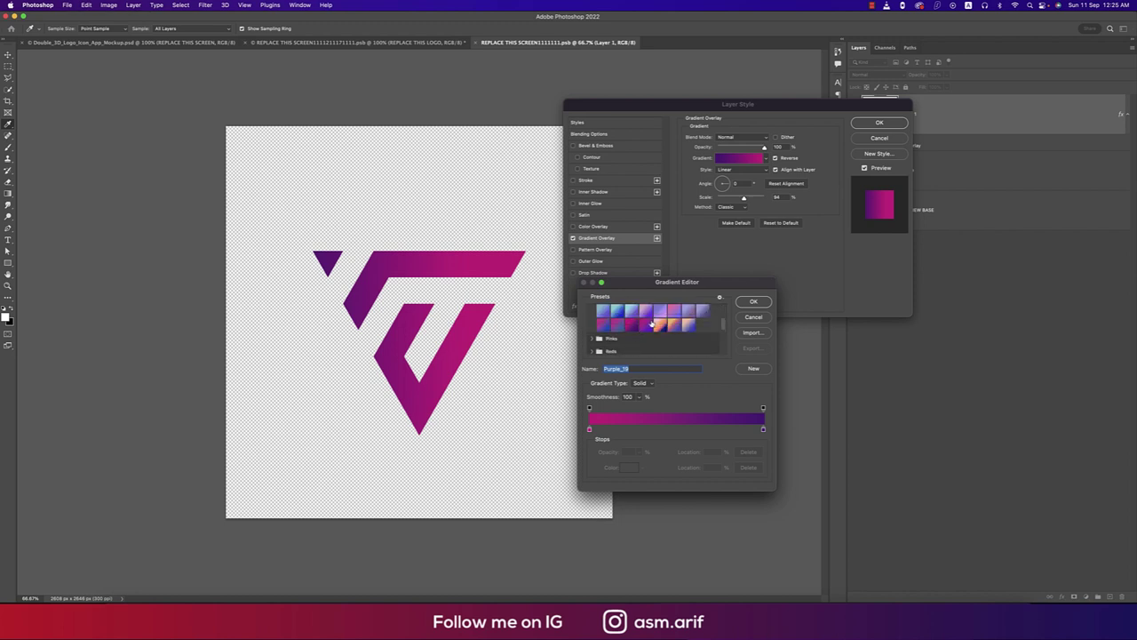
{"action": "scroll", "coordinate": [655, 327], "scroll_direction": "up", "scroll_amount": 2}
{"action": "left_click", "coordinate": [677, 323]}
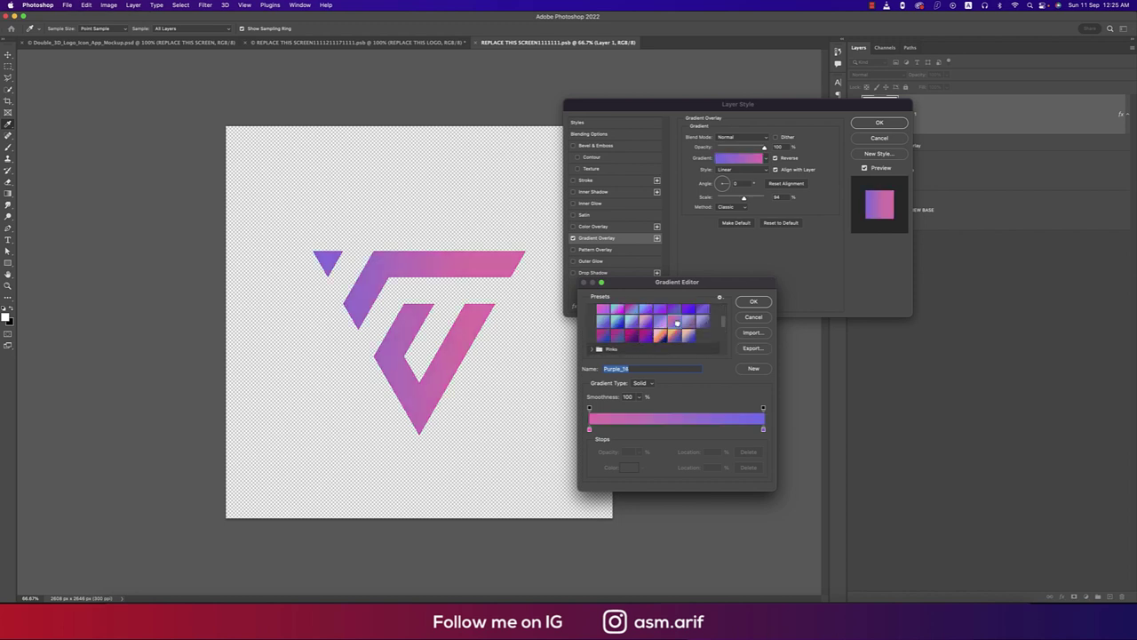
{"action": "left_click", "coordinate": [752, 302]}
{"action": "left_click", "coordinate": [880, 123]}
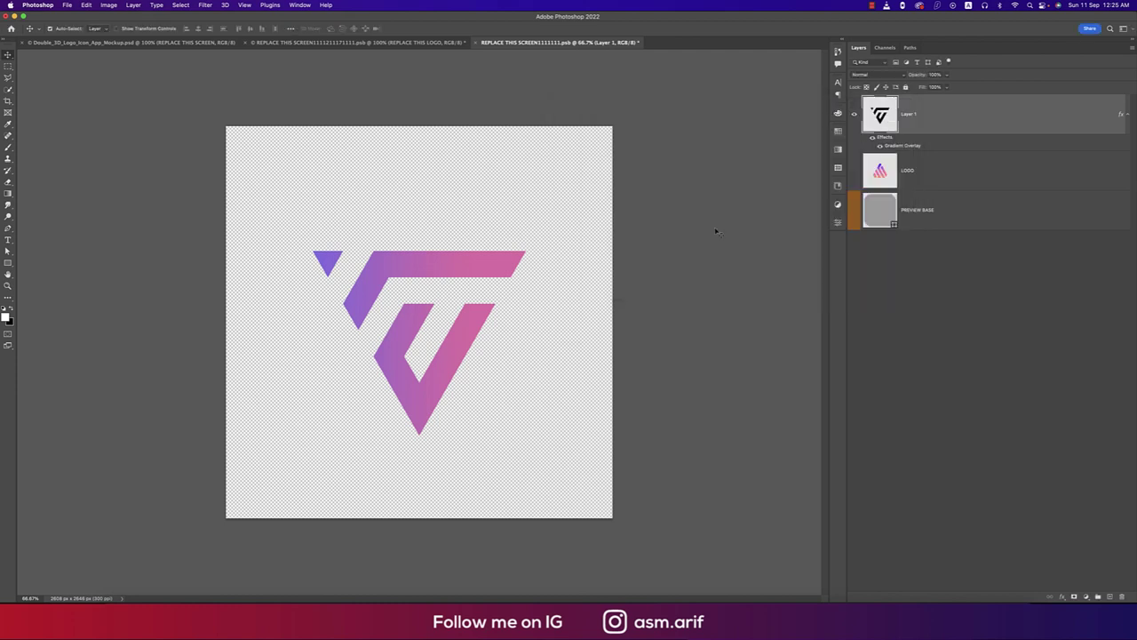
{"action": "key", "text": "super+s"}
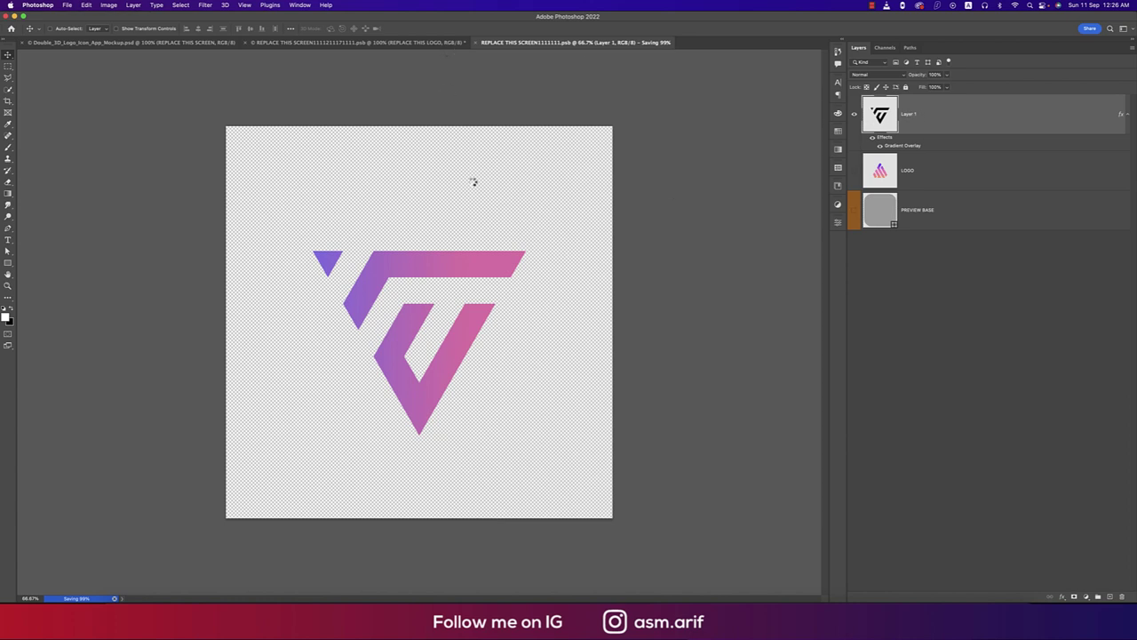
{"action": "left_click", "coordinate": [439, 42]}
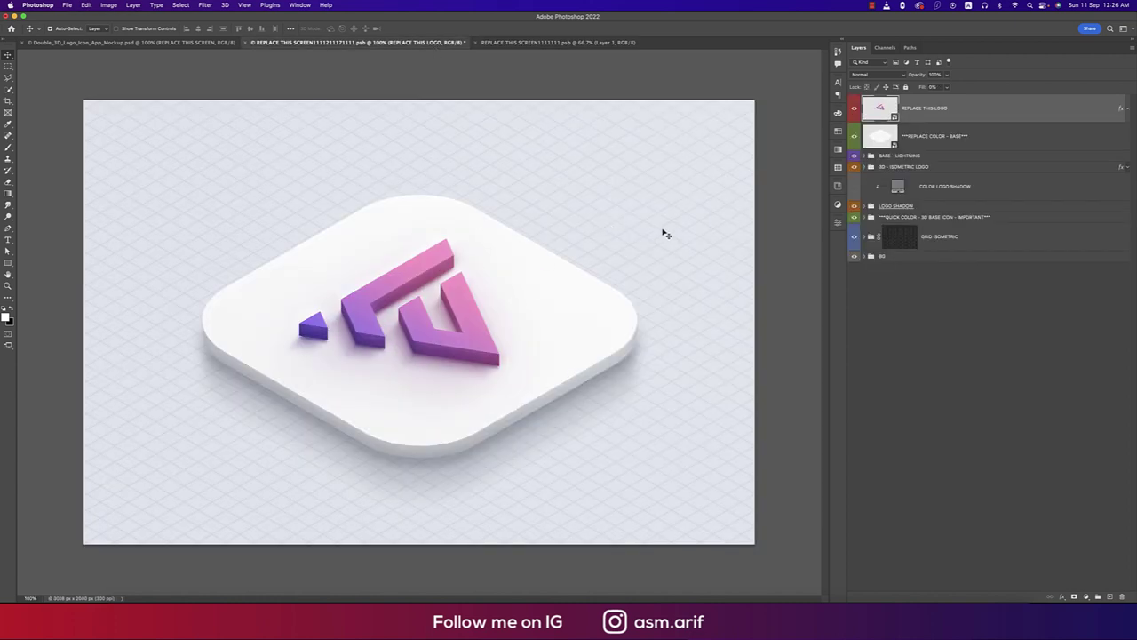
Start saving a separate copy of the mockup in JPEG format.
{"action": "left_click", "coordinate": [67, 6]}
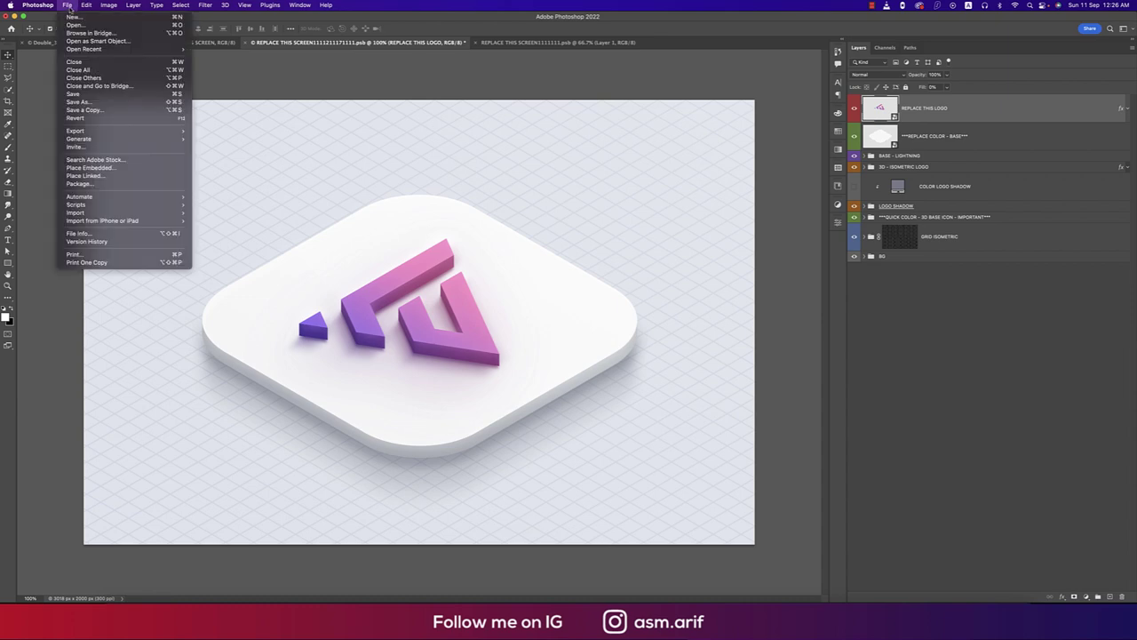
{"action": "left_click", "coordinate": [88, 102]}
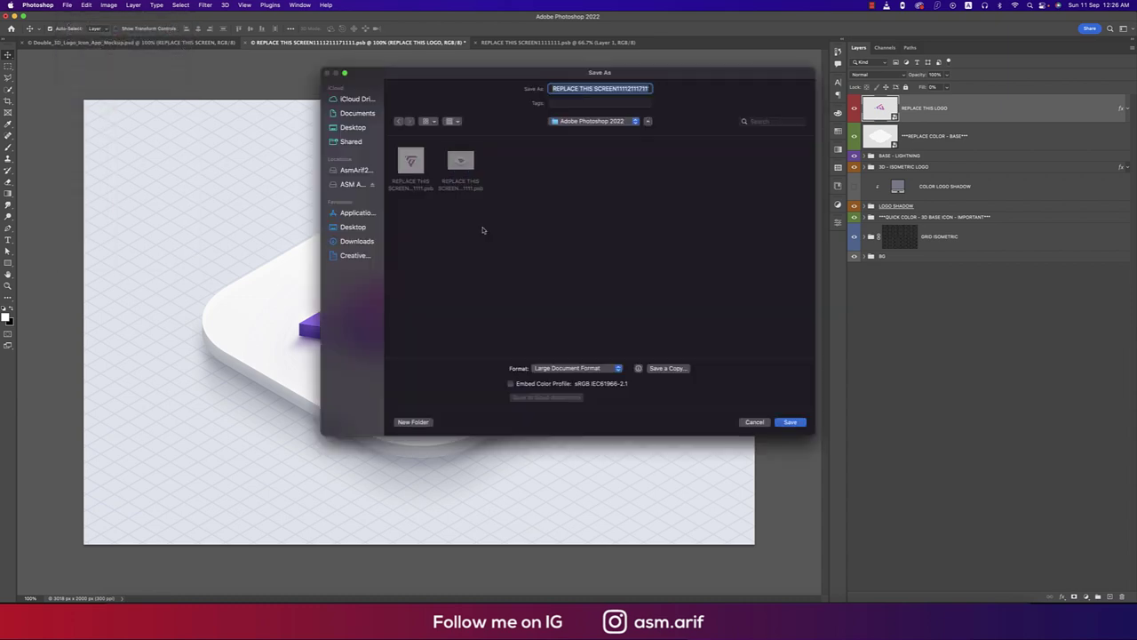
{"action": "left_click", "coordinate": [666, 368]}
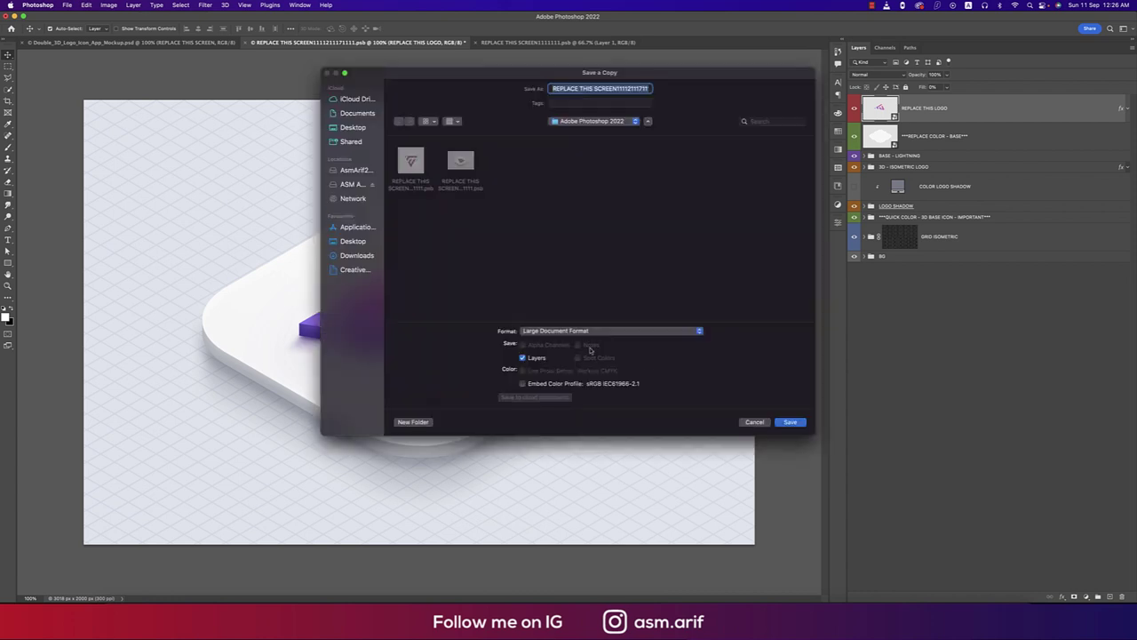
{"action": "left_click", "coordinate": [568, 333]}
{"action": "left_click", "coordinate": [563, 391]}
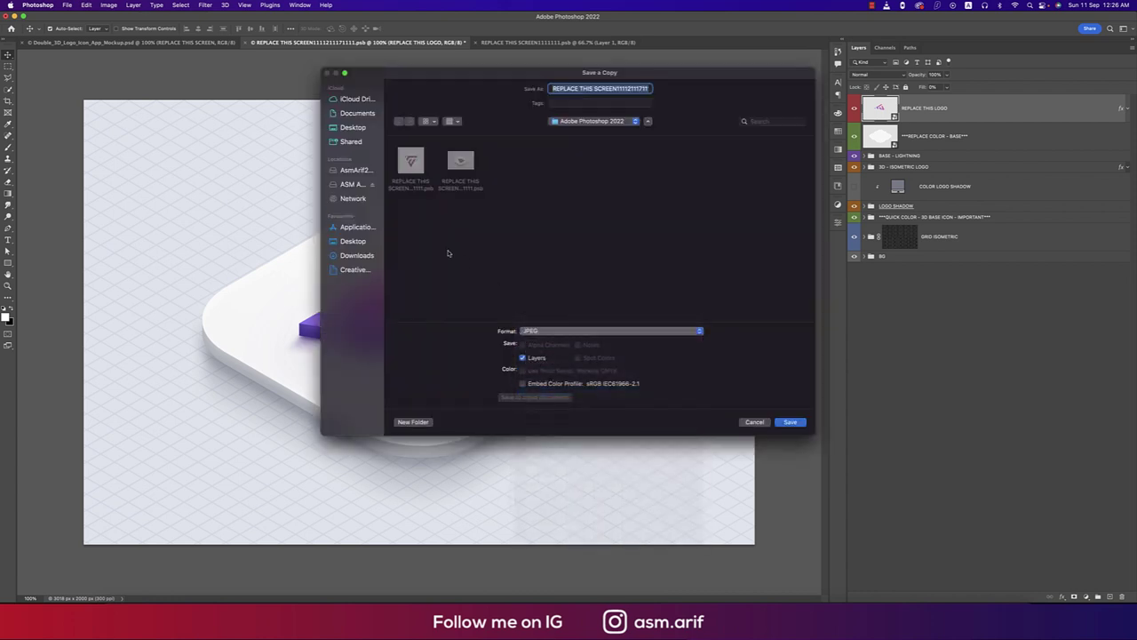
Name the copy 'tri logo' in the Traingle logo 11-9-22 folder and save it.
{"action": "left_click", "coordinate": [360, 172]}
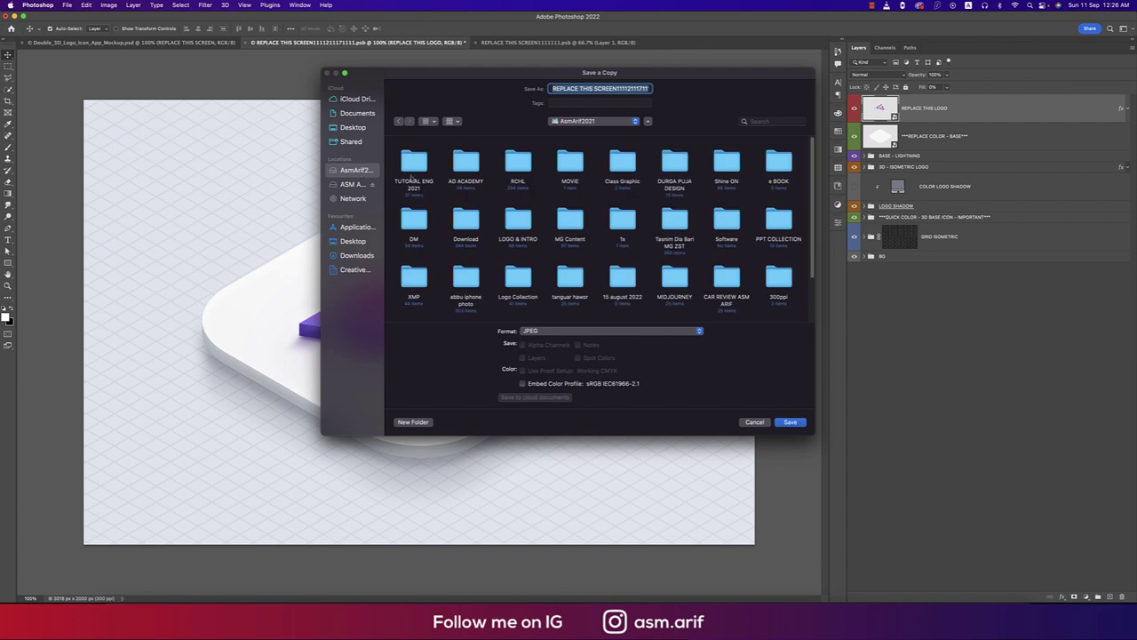
{"action": "double_click", "coordinate": [411, 158]}
{"action": "double_click", "coordinate": [412, 159]}
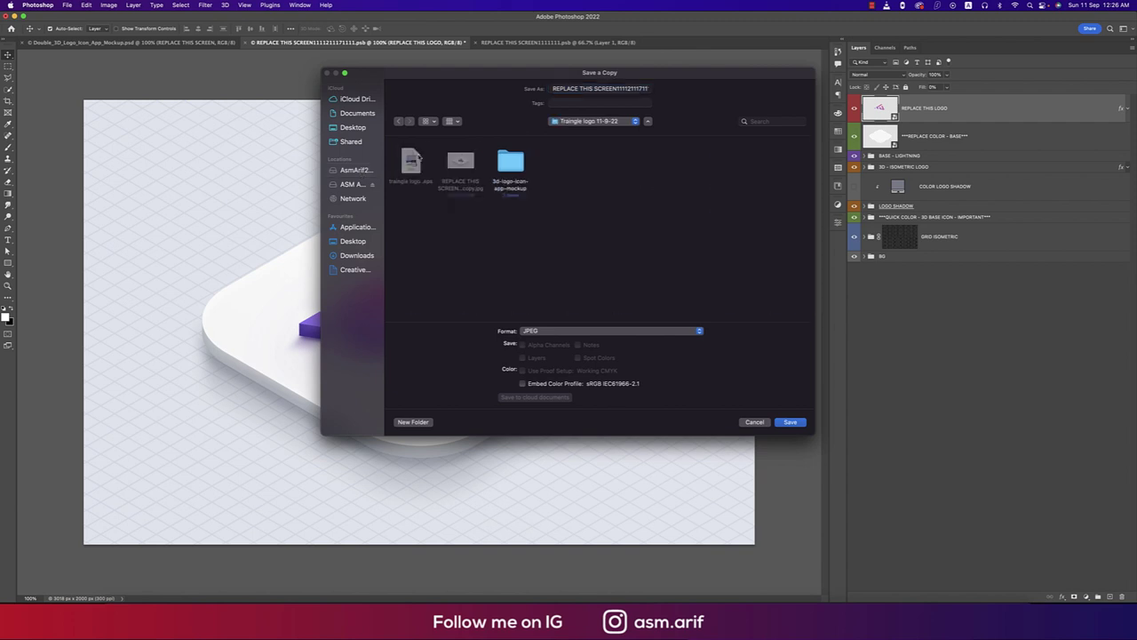
{"action": "left_click", "coordinate": [605, 92]}
{"action": "key", "text": "super+a"}
{"action": "type", "text": "tr"}
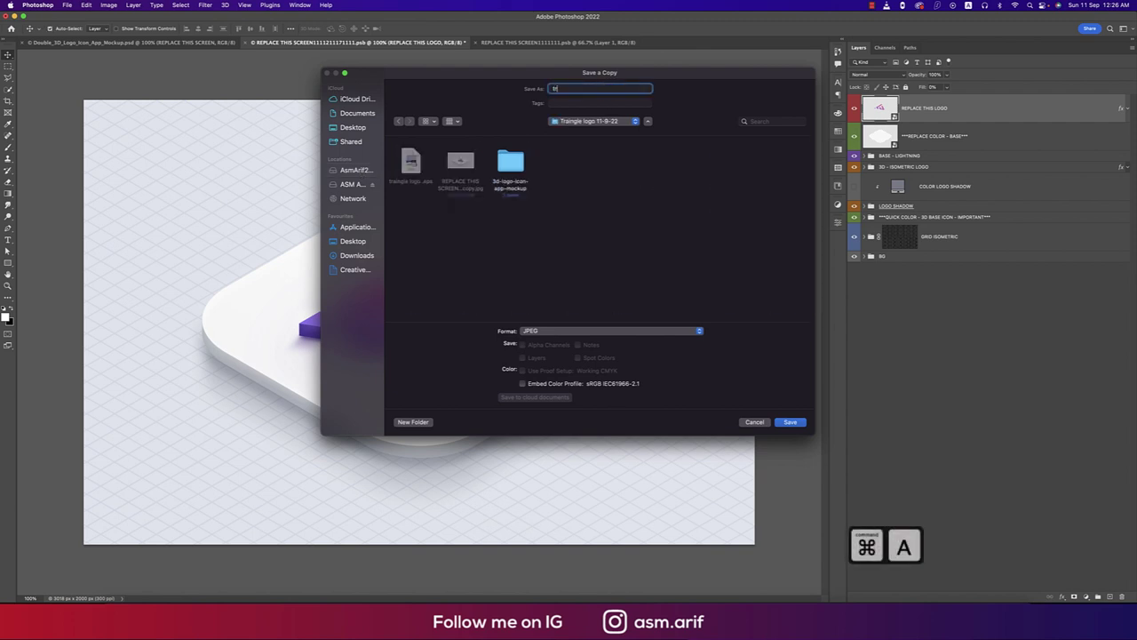
{"action": "type", "text": "i logo"}
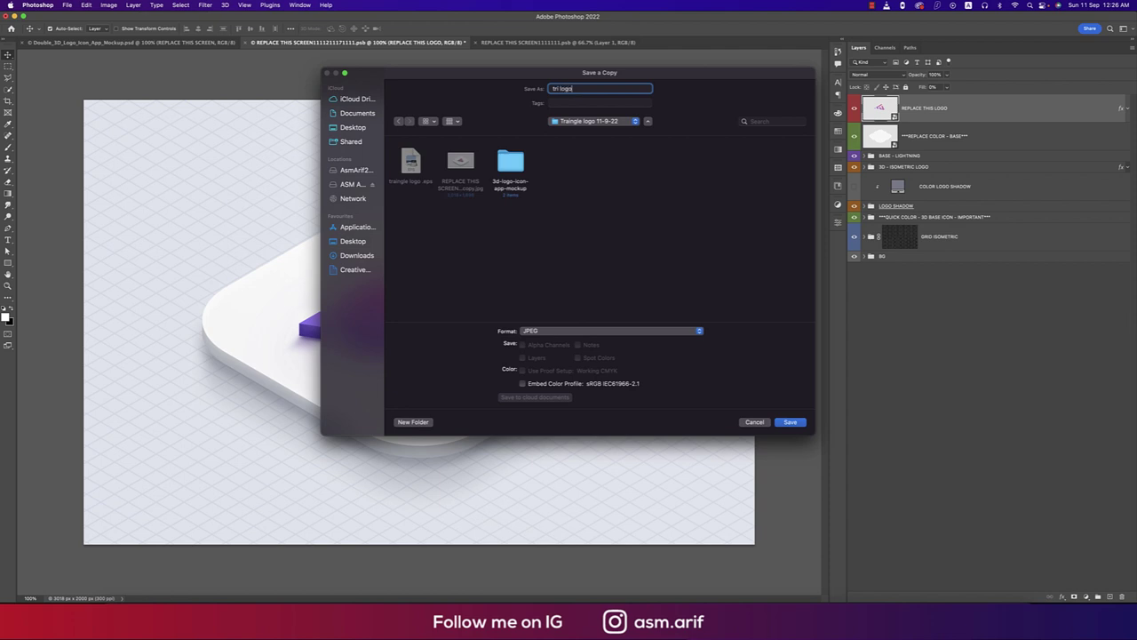
{"action": "key", "text": "Return"}
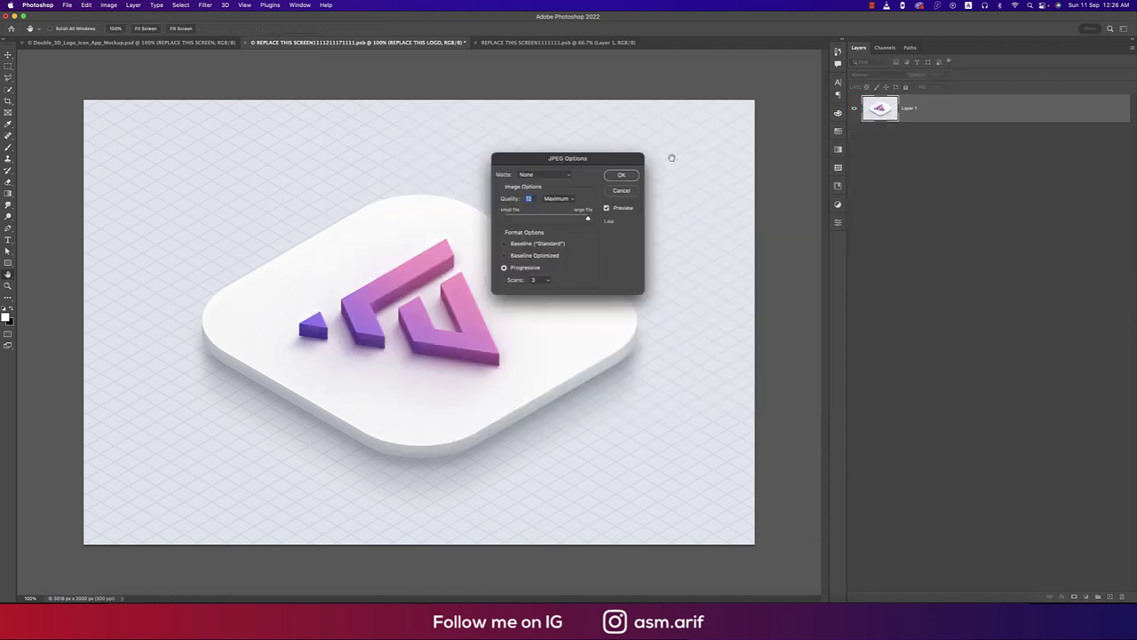
{"action": "key", "text": "Return"}
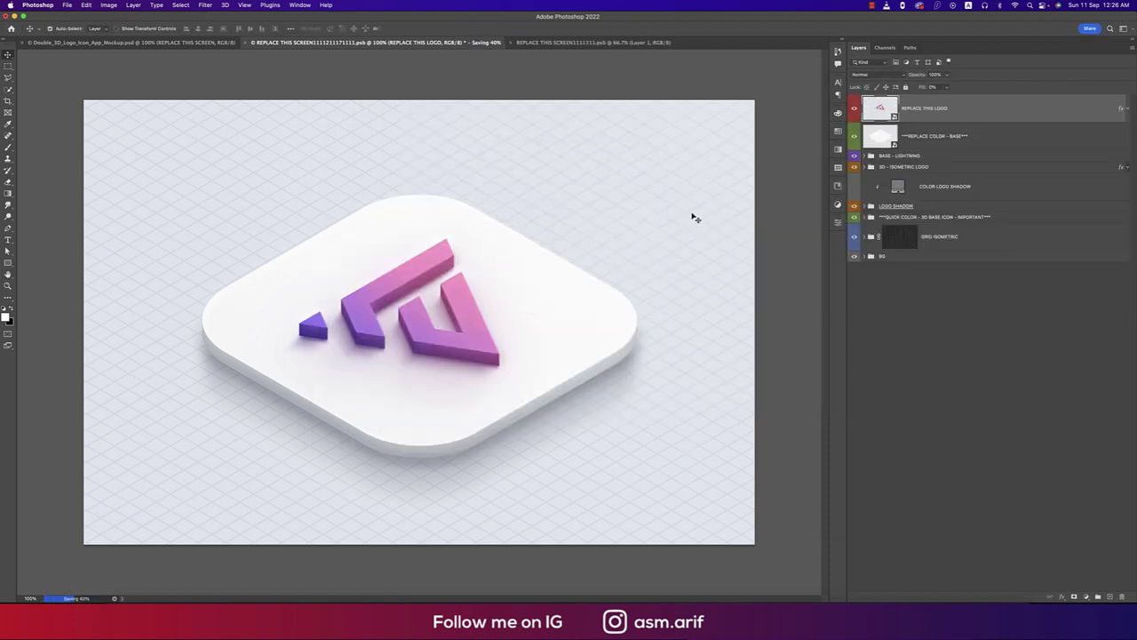
Duplicate the tri logo artboard, with its logo, into a second artboard beside it.
{"action": "mouse_move", "coordinate": [447, 617]}
{"action": "left_click", "coordinate": [473, 597]}
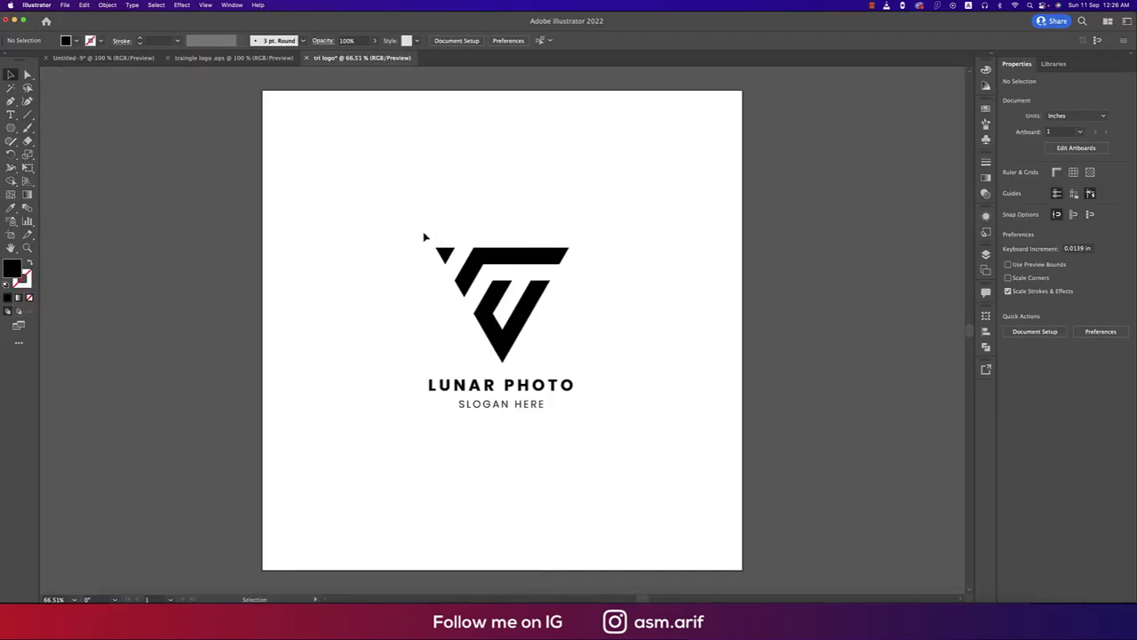
{"action": "left_click_drag", "start_coordinate": [426, 237], "coordinate": [675, 492]}
{"action": "key", "text": "super+minus"}
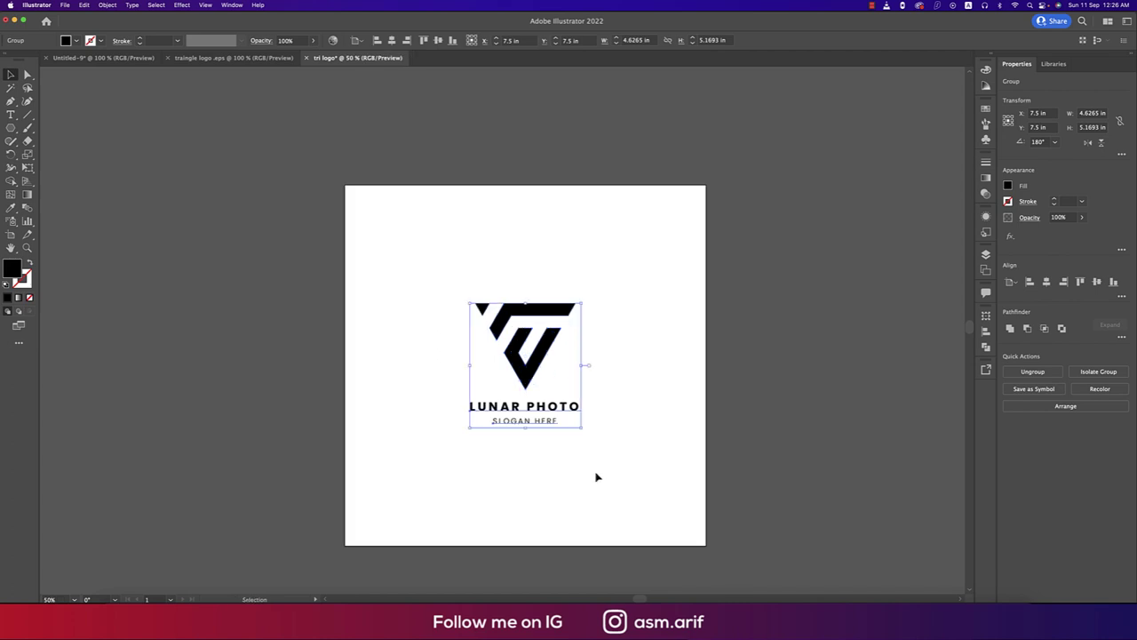
{"action": "left_click_drag", "start_coordinate": [596, 474], "coordinate": [766, 436]}
{"action": "left_click", "coordinate": [10, 234]}
{"action": "key", "text": "Escape"}
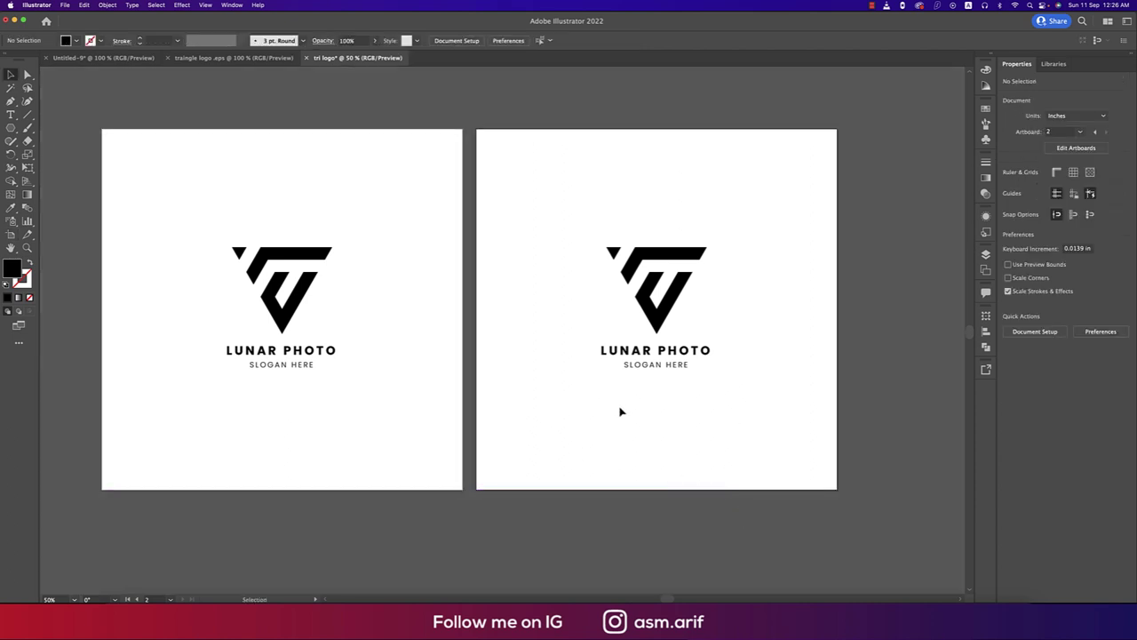
Fill the logo copy on the second artboard with white.
{"action": "left_click", "coordinate": [659, 362]}
{"action": "left_click", "coordinate": [754, 410]}
{"action": "left_click_drag", "start_coordinate": [587, 223], "coordinate": [790, 440]}
{"action": "left_click", "coordinate": [77, 41]}
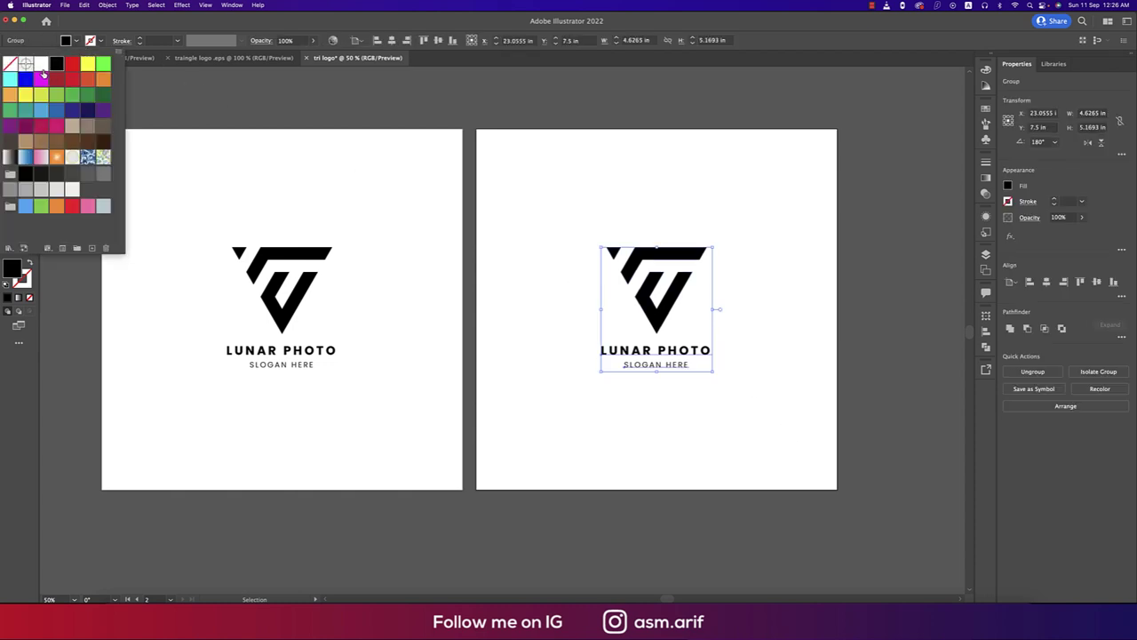
{"action": "left_click", "coordinate": [41, 63]}
{"action": "left_click", "coordinate": [742, 460]}
{"action": "left_click", "coordinate": [782, 462]}
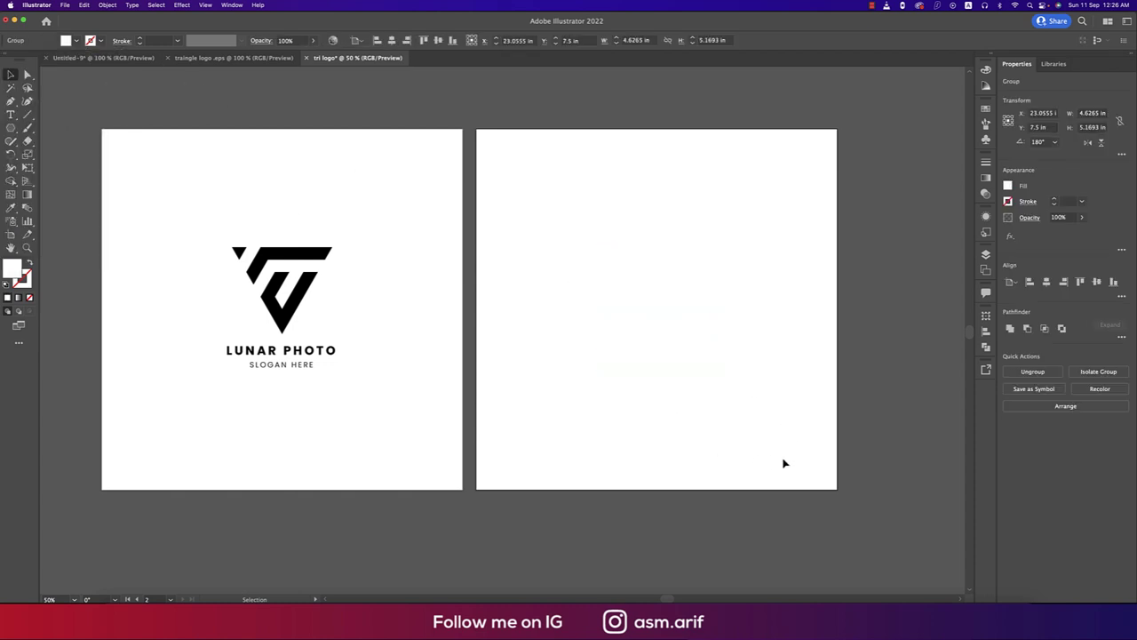
Draw a black rectangle over artboard 2, send it behind the white logo, and lock it.
{"action": "left_click_drag", "start_coordinate": [11, 128], "coordinate": [62, 128]}
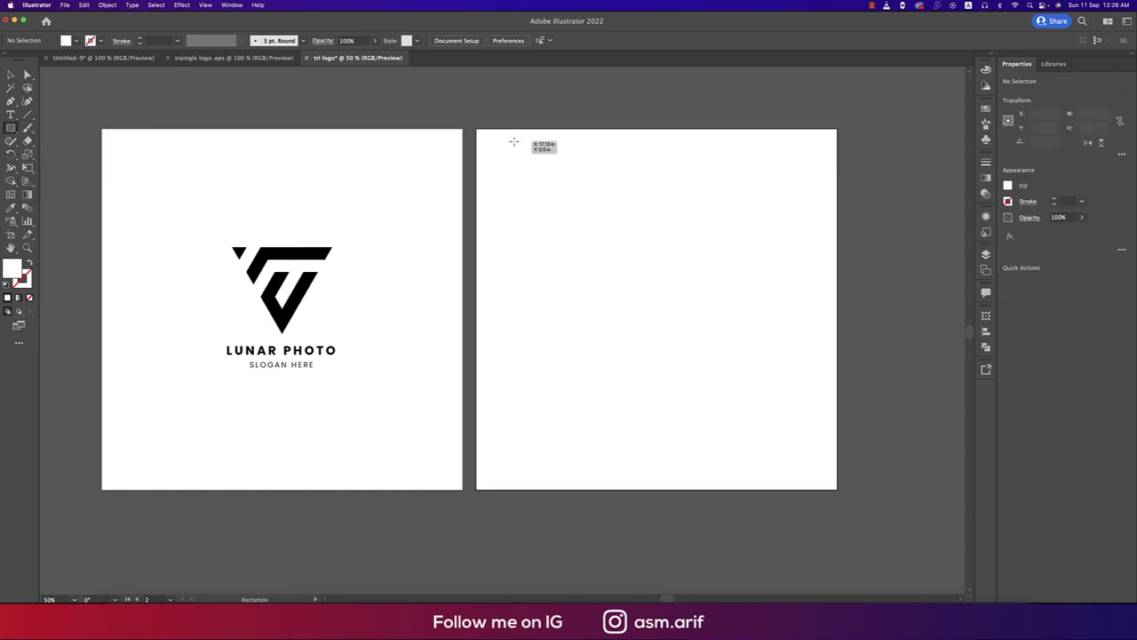
{"action": "left_click_drag", "start_coordinate": [484, 140], "coordinate": [836, 489]}
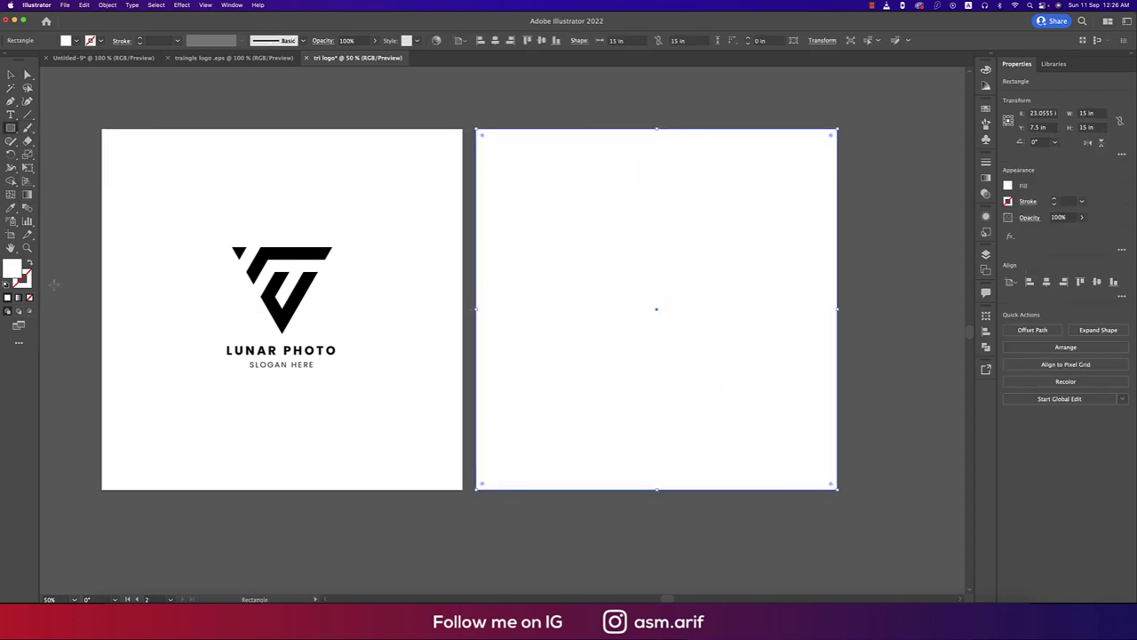
{"action": "left_click", "coordinate": [76, 40]}
{"action": "left_click", "coordinate": [57, 65]}
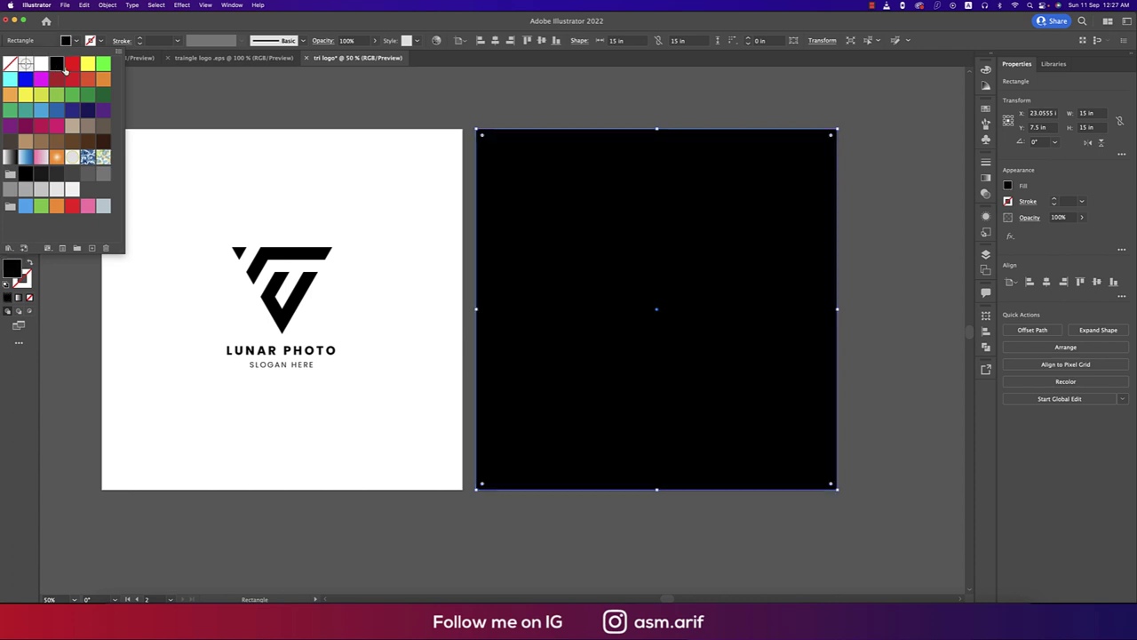
{"action": "key", "text": "super+bracketleft"}
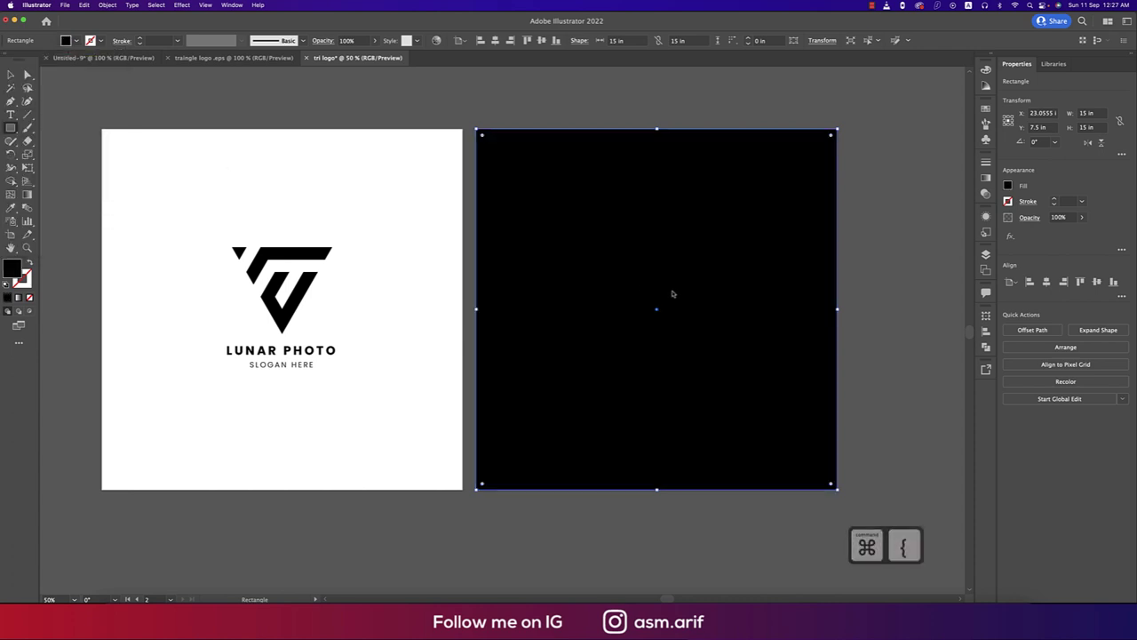
{"action": "key", "text": "super+bracketleft"}
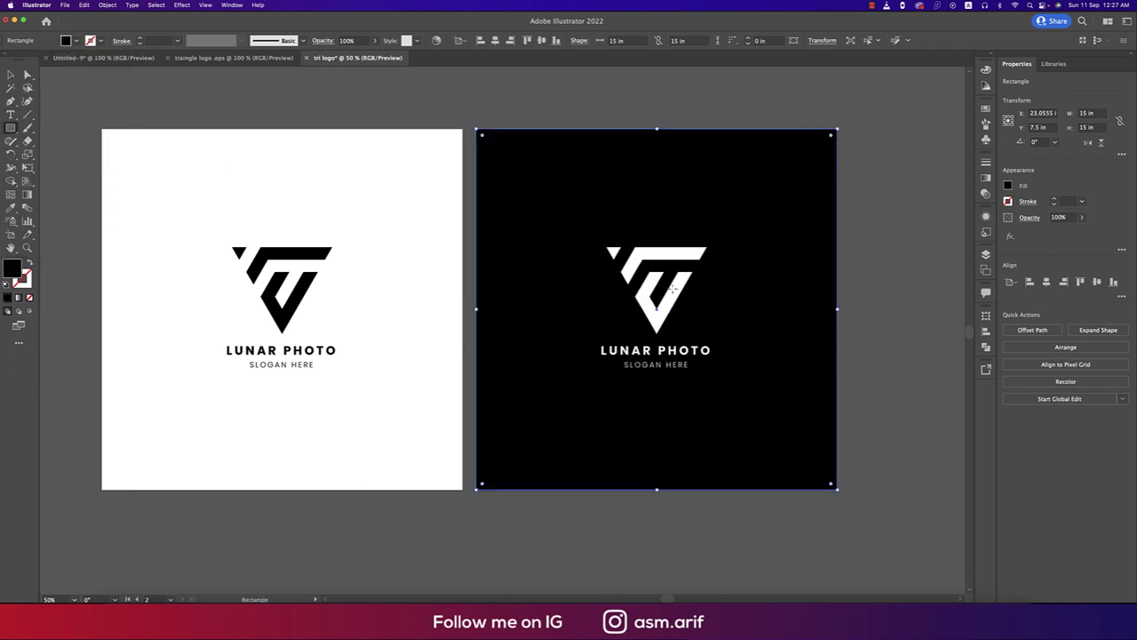
{"action": "key", "text": "super+2"}
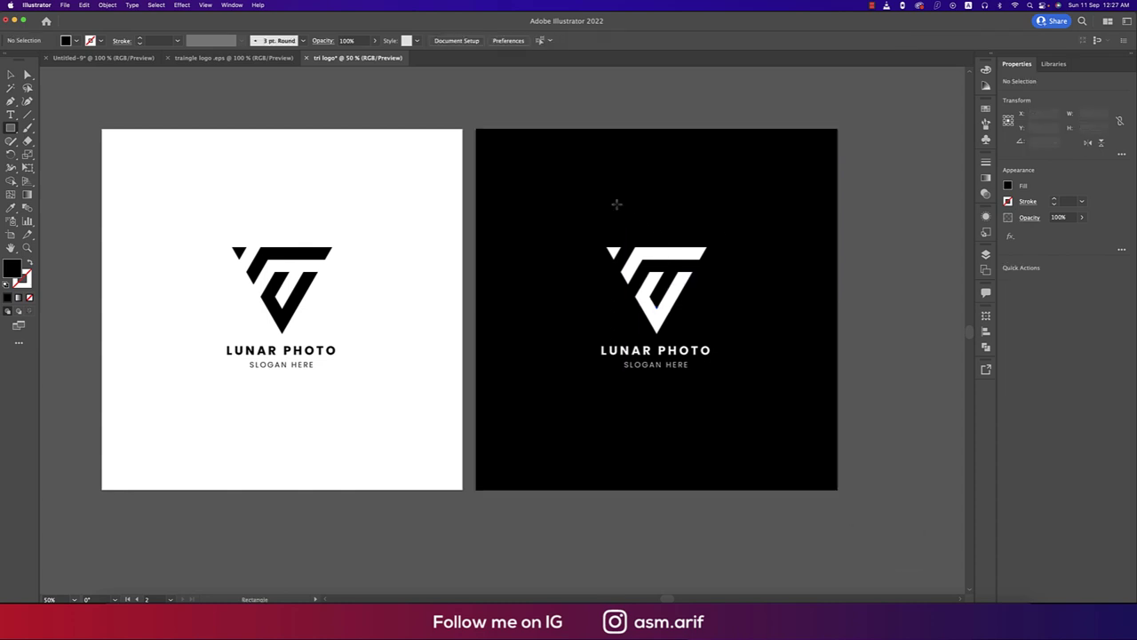
{"action": "key", "text": "v"}
{"action": "left_click", "coordinate": [647, 255]}
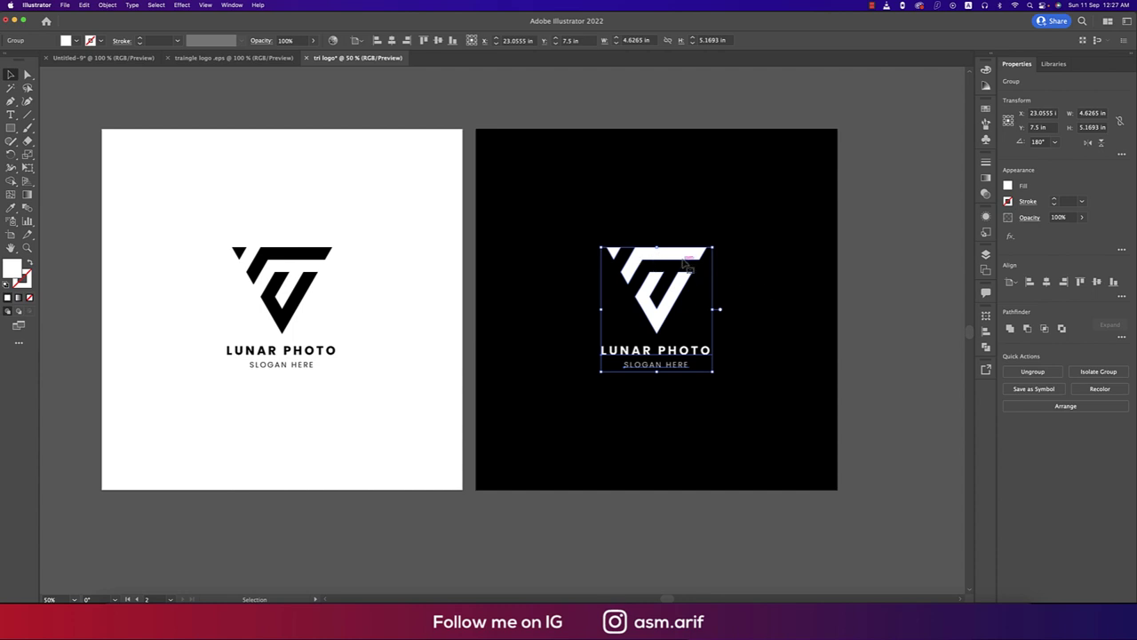
Add the white logo as an export asset with the Traingle logo 11-9-22 folder as destination.
{"action": "right_click", "coordinate": [683, 258]}
{"action": "left_click", "coordinate": [715, 475]}
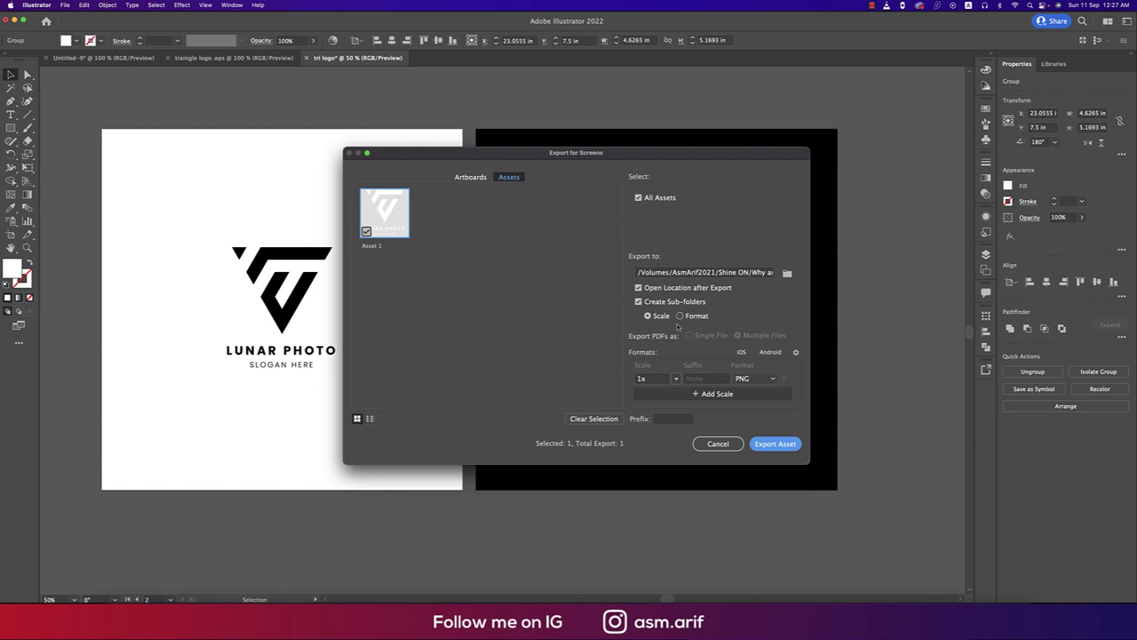
{"action": "double_click", "coordinate": [374, 246]}
{"action": "type", "text": "d"}
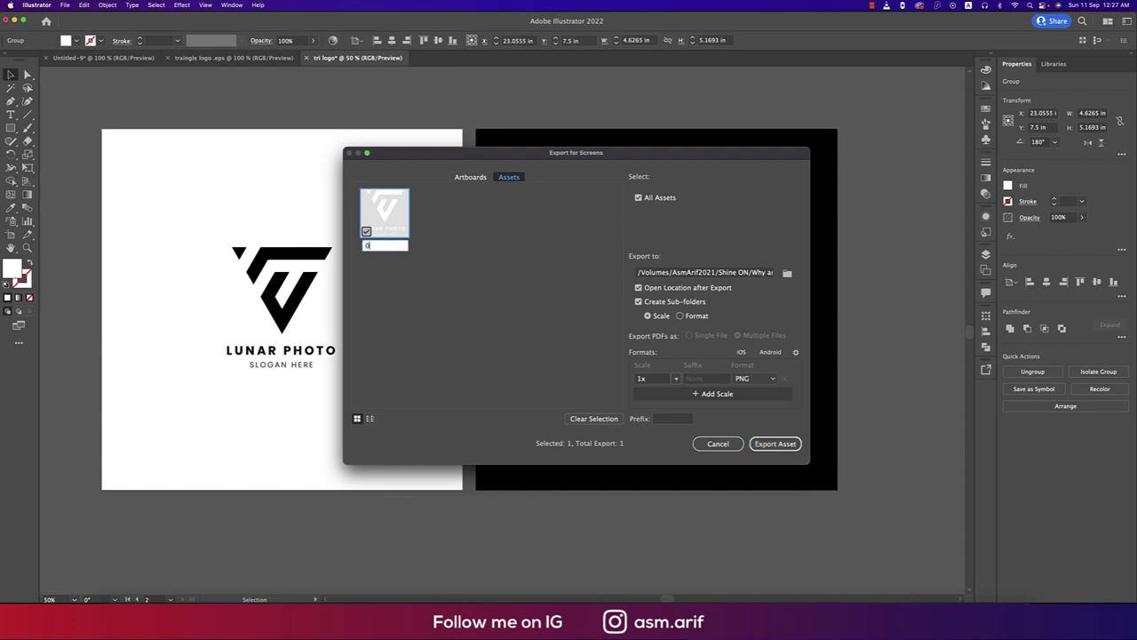
{"action": "left_click", "coordinate": [788, 275]}
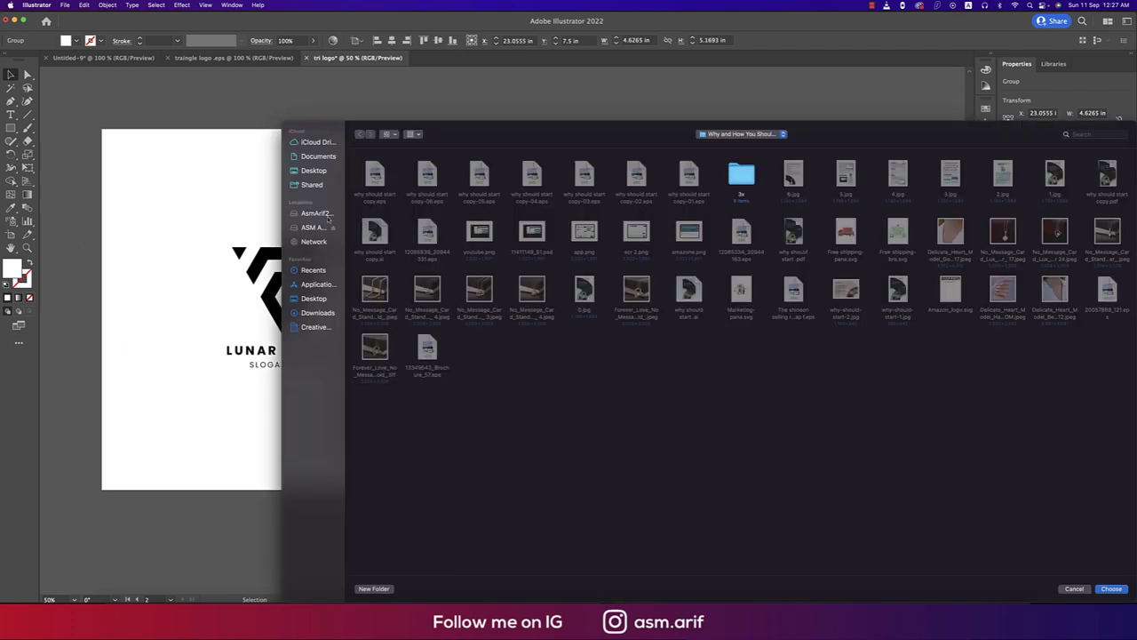
{"action": "left_click", "coordinate": [328, 214]}
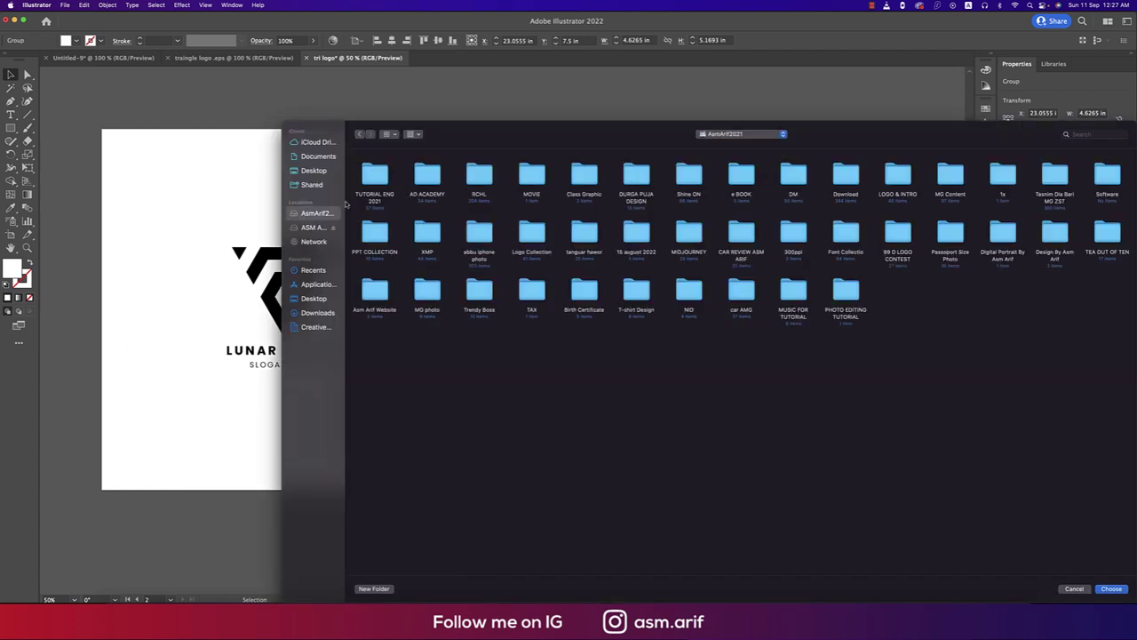
{"action": "left_click", "coordinate": [378, 173]}
{"action": "double_click", "coordinate": [378, 173]}
{"action": "double_click", "coordinate": [379, 174]}
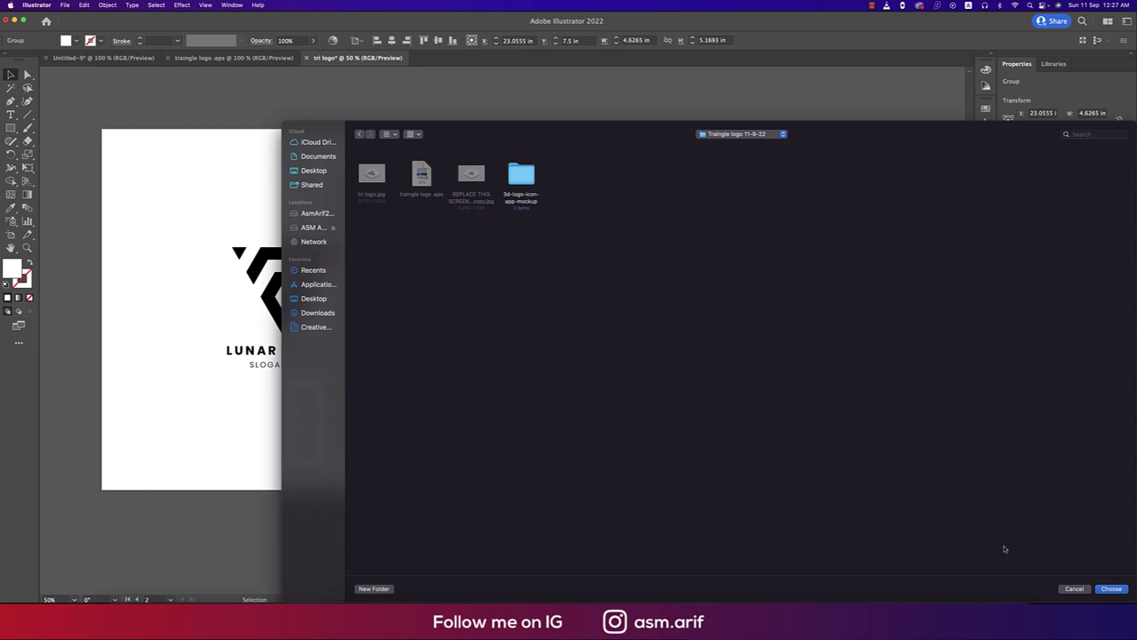
{"action": "left_click", "coordinate": [1111, 588]}
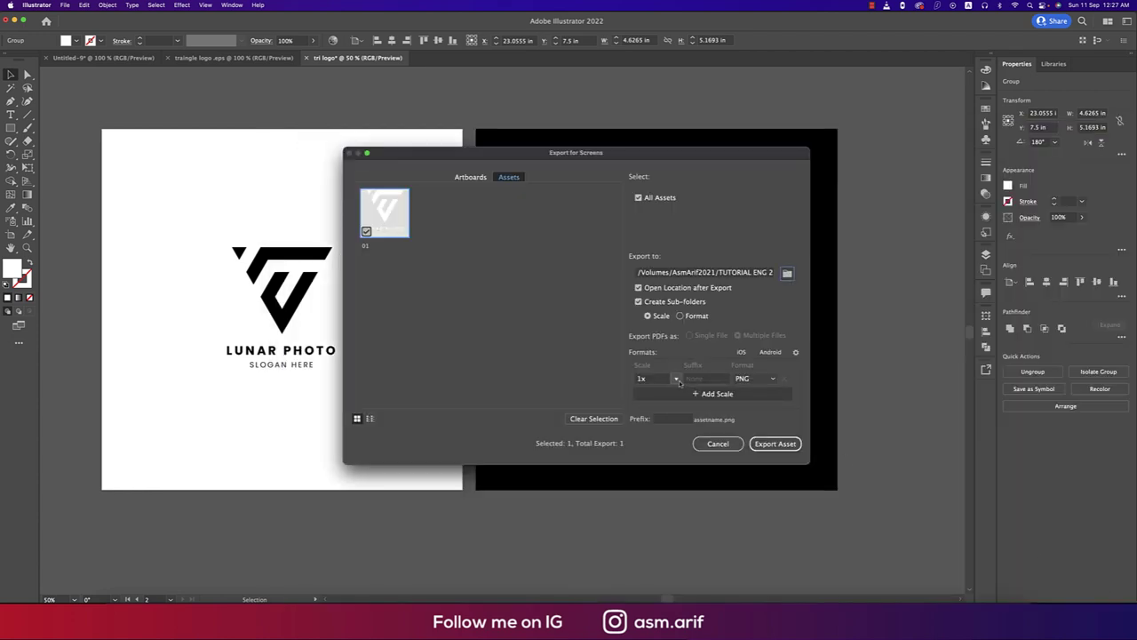
Export the asset as 01.png at 100 ppi into a 100ppi folder and check it.
{"action": "left_click", "coordinate": [676, 379]}
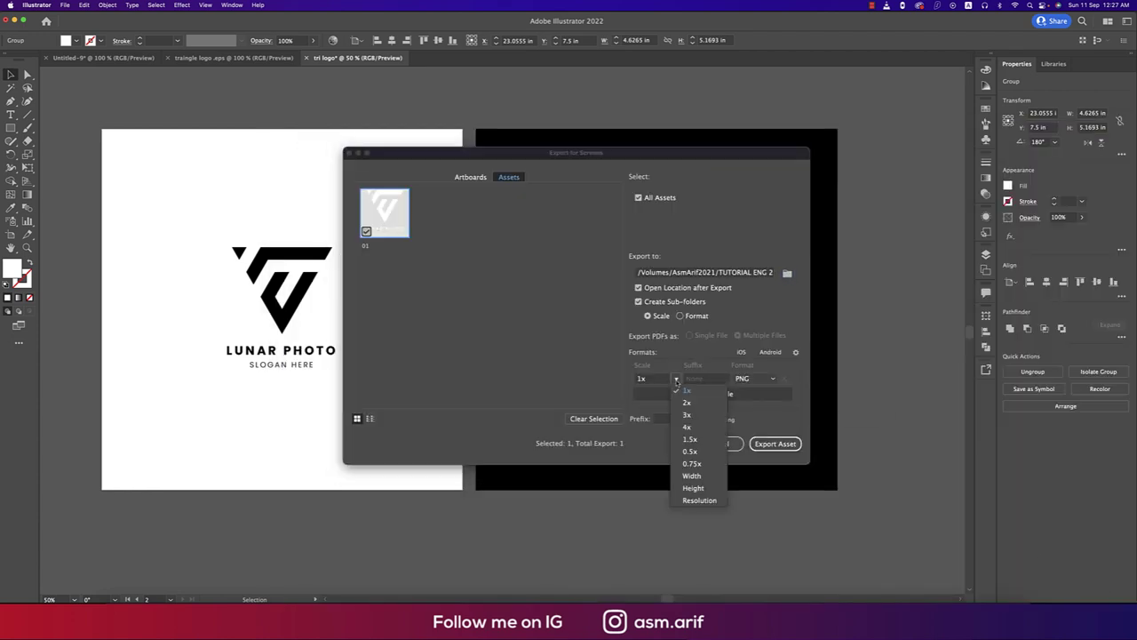
{"action": "left_click", "coordinate": [699, 500]}
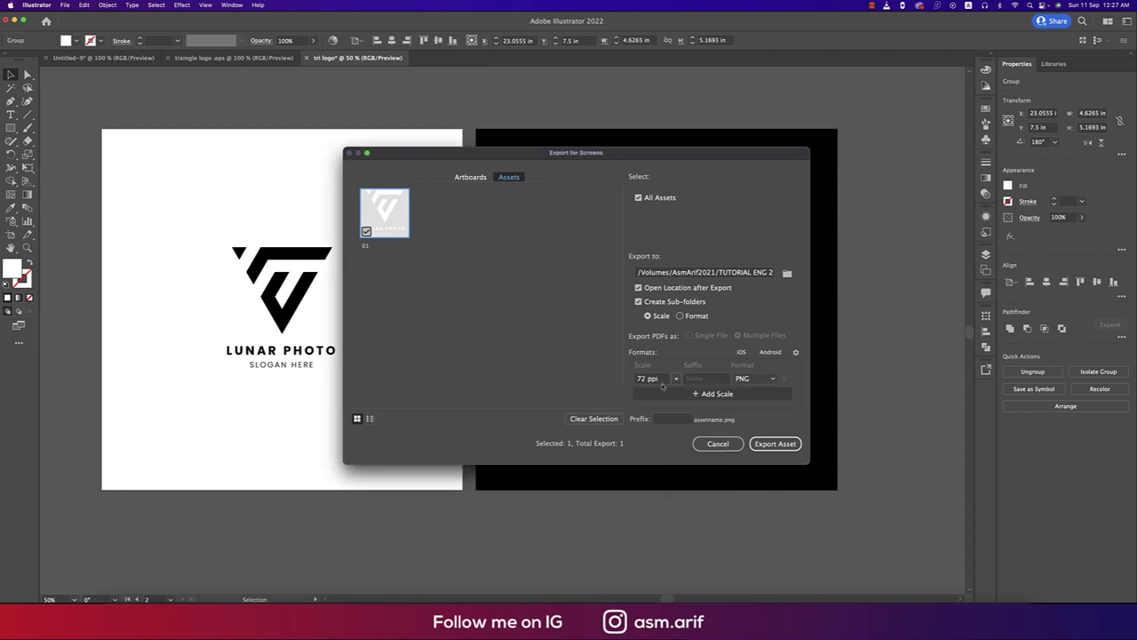
{"action": "left_click_drag", "start_coordinate": [666, 380], "coordinate": [629, 378]}
{"action": "type", "text": "100"}
{"action": "left_click", "coordinate": [770, 450]}
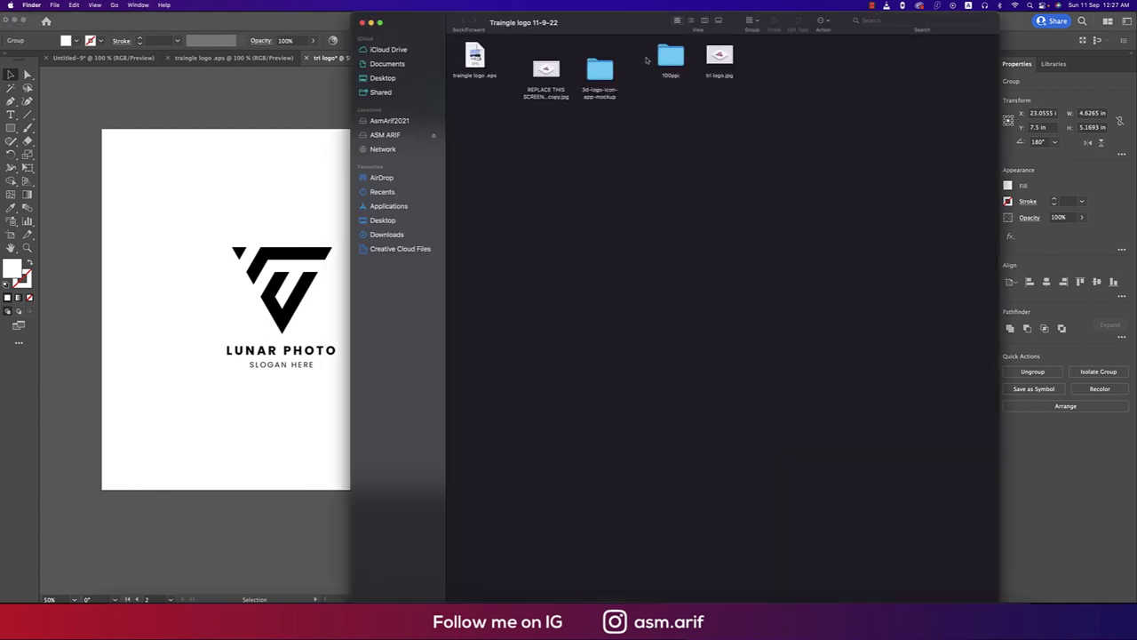
{"action": "double_click", "coordinate": [671, 57]}
{"action": "left_click", "coordinate": [480, 59]}
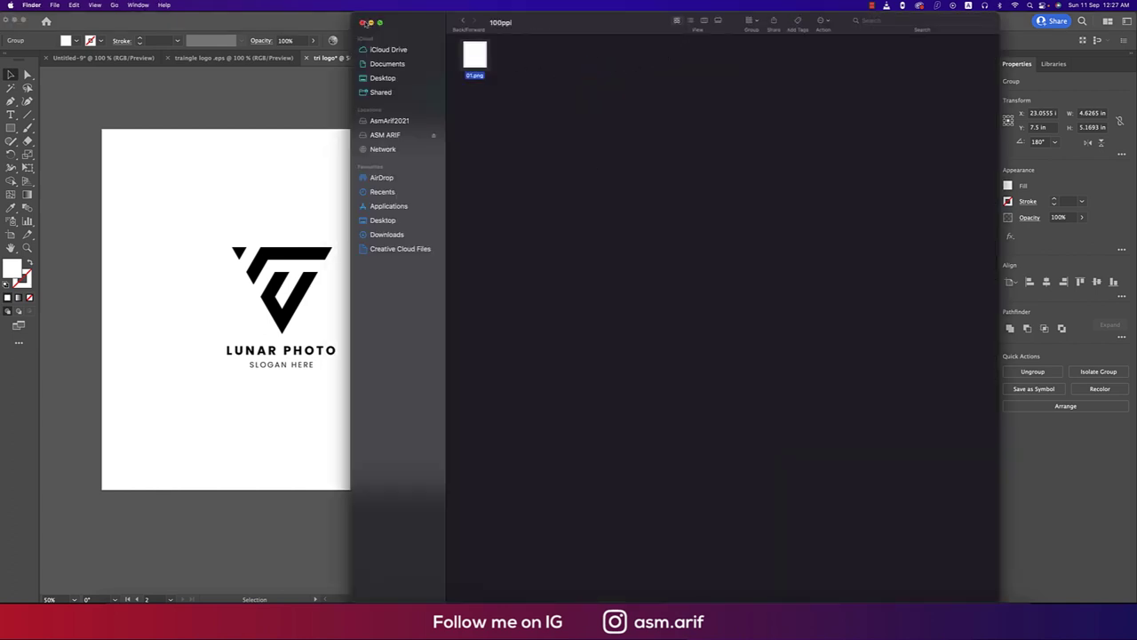
{"action": "left_click", "coordinate": [362, 22]}
{"action": "left_click", "coordinate": [302, 240]}
Add the black logo as asset 02 and export it as 02.png at 100 ppi.
{"action": "left_click", "coordinate": [259, 252]}
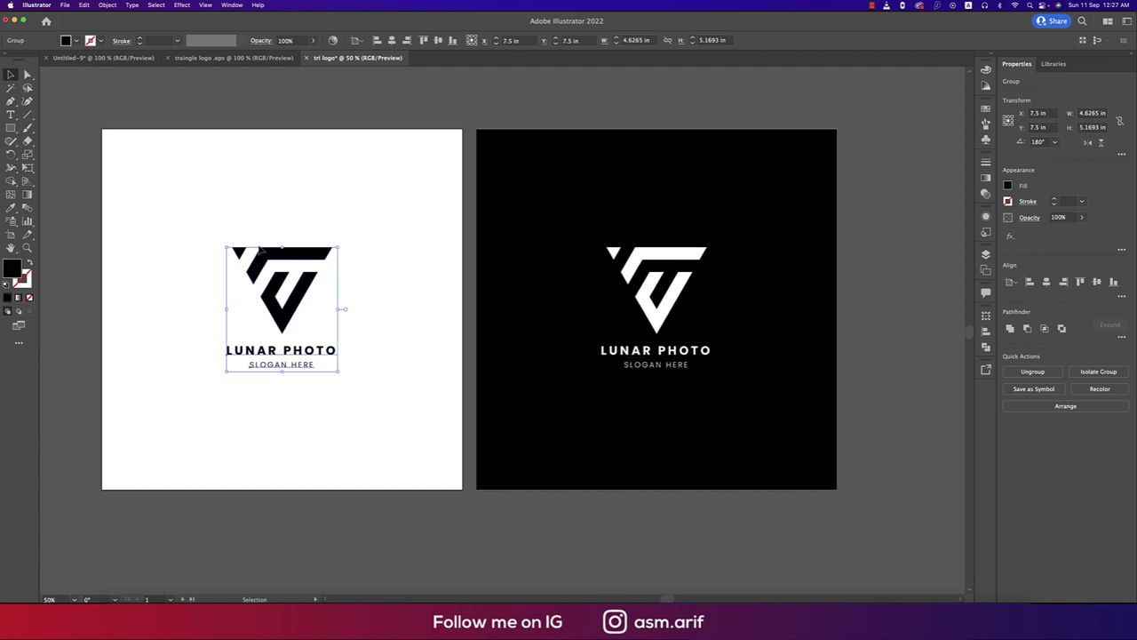
{"action": "right_click", "coordinate": [290, 269]}
{"action": "left_click", "coordinate": [331, 465]}
{"action": "double_click", "coordinate": [439, 245]}
{"action": "type", "text": "0"}
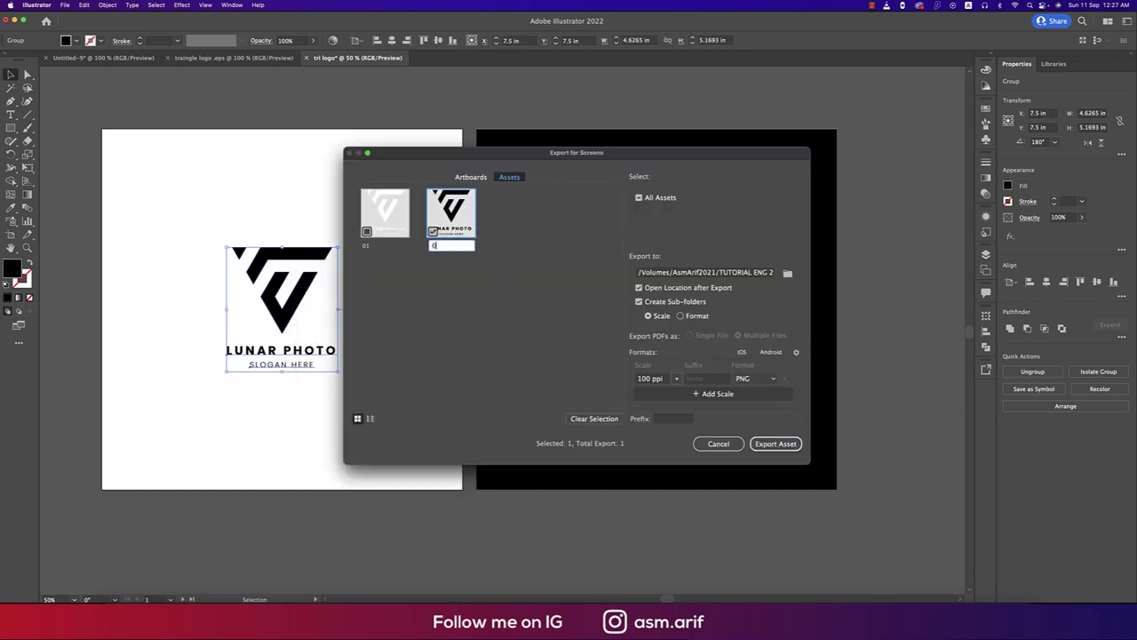
{"action": "type", "text": "2"}
{"action": "left_click", "coordinate": [776, 443]}
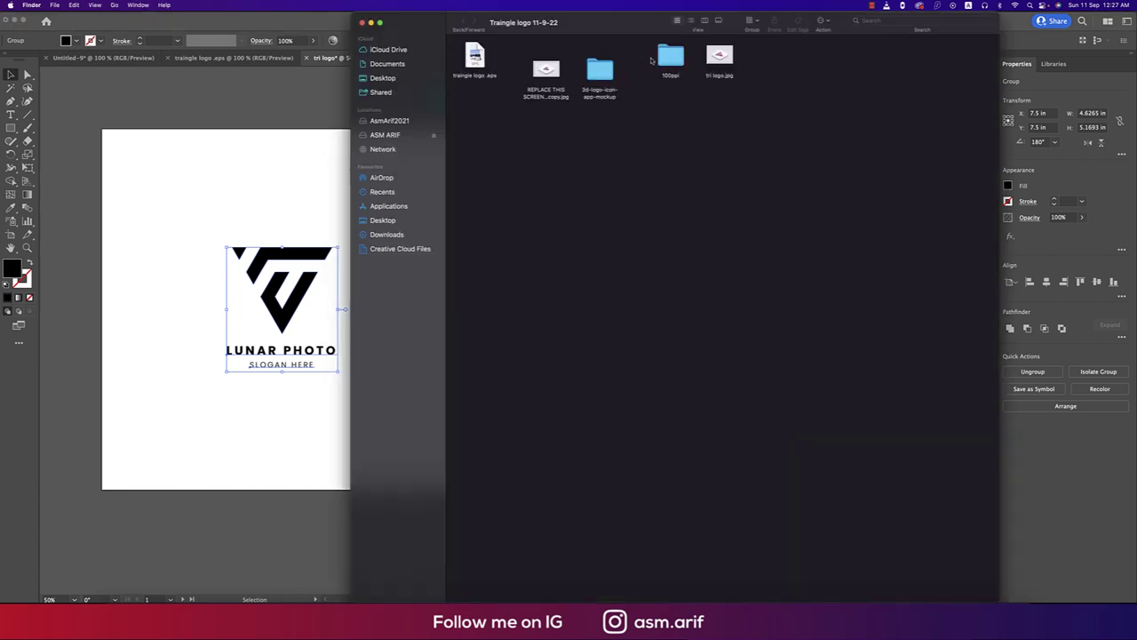
Confirm 02.png sits beside 01.png in the 100ppi folder, then switch to Photoshop.
{"action": "double_click", "coordinate": [671, 56]}
{"action": "left_click", "coordinate": [476, 57]}
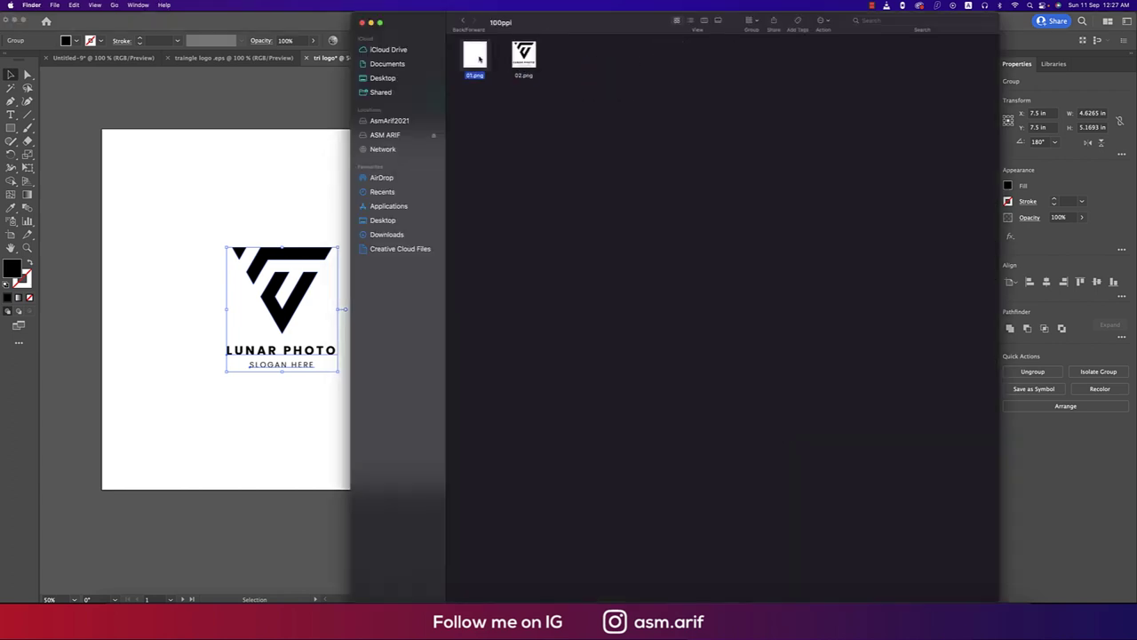
{"action": "left_click", "coordinate": [362, 22]}
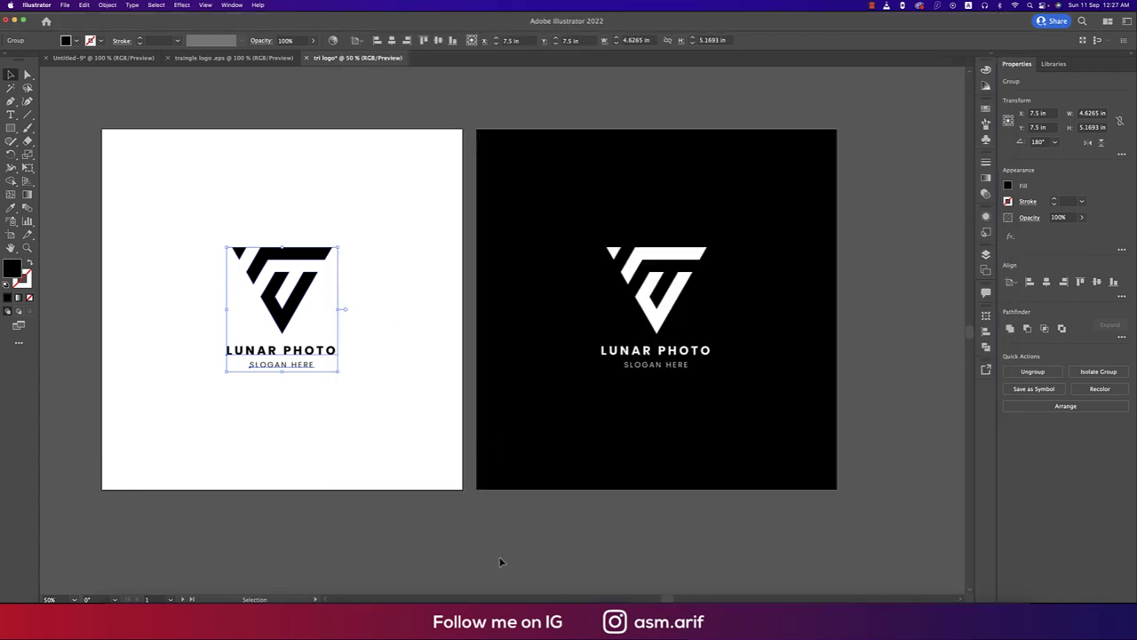
{"action": "left_click", "coordinate": [444, 593]}
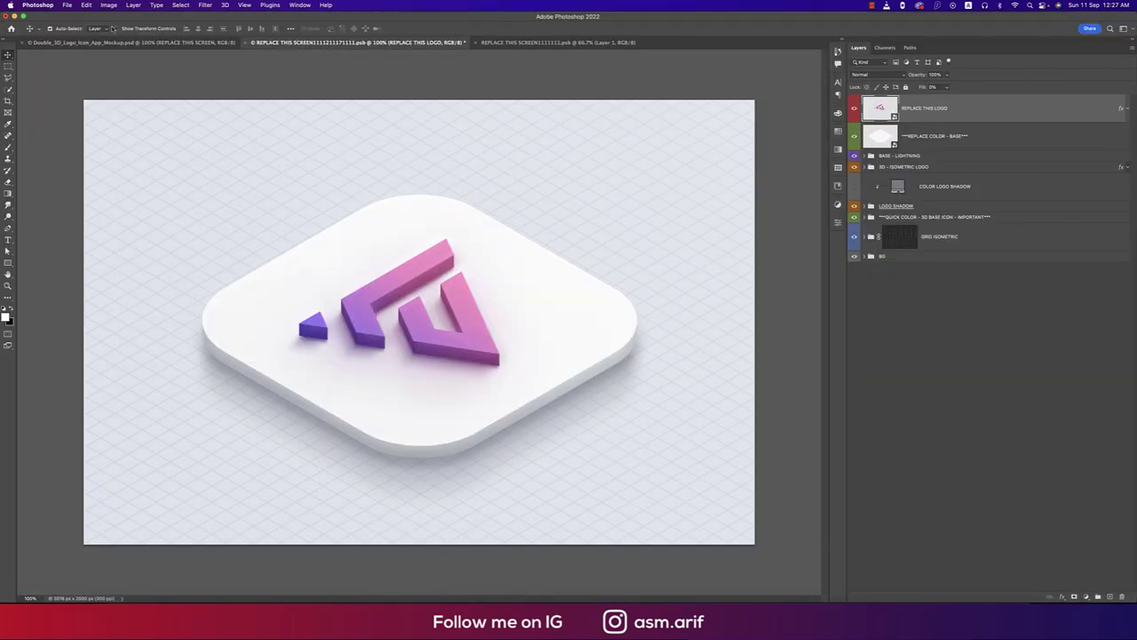
Open the JPEG of the woman in a dark sweater from Downloads, then choose Place Embedded.
{"action": "left_click", "coordinate": [67, 5]}
{"action": "left_click", "coordinate": [80, 20]}
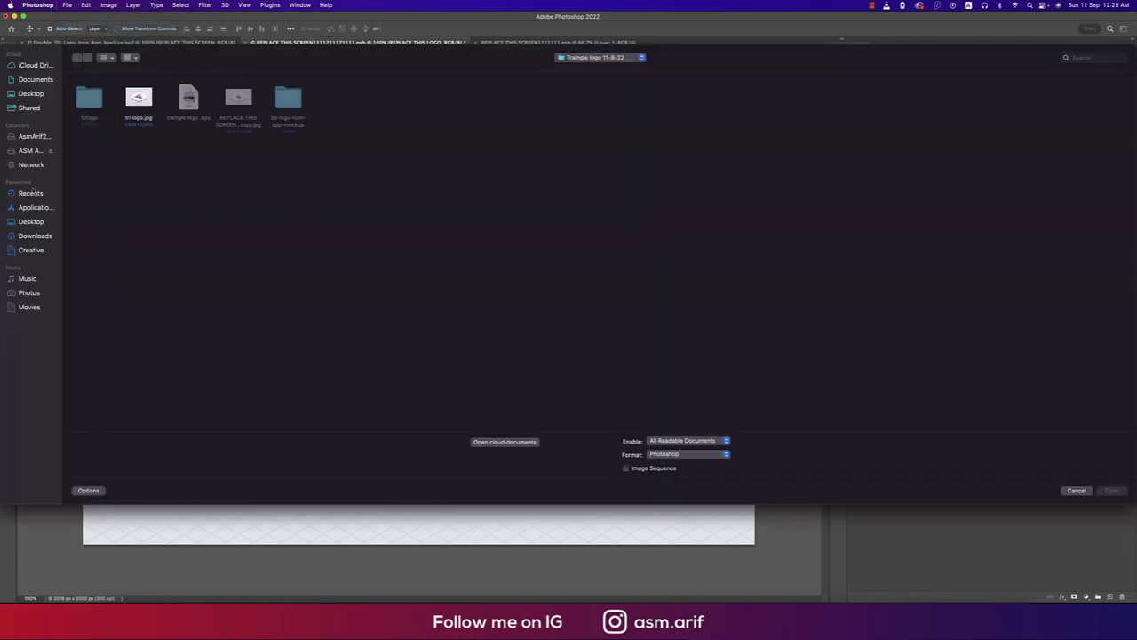
{"action": "left_click", "coordinate": [35, 236]}
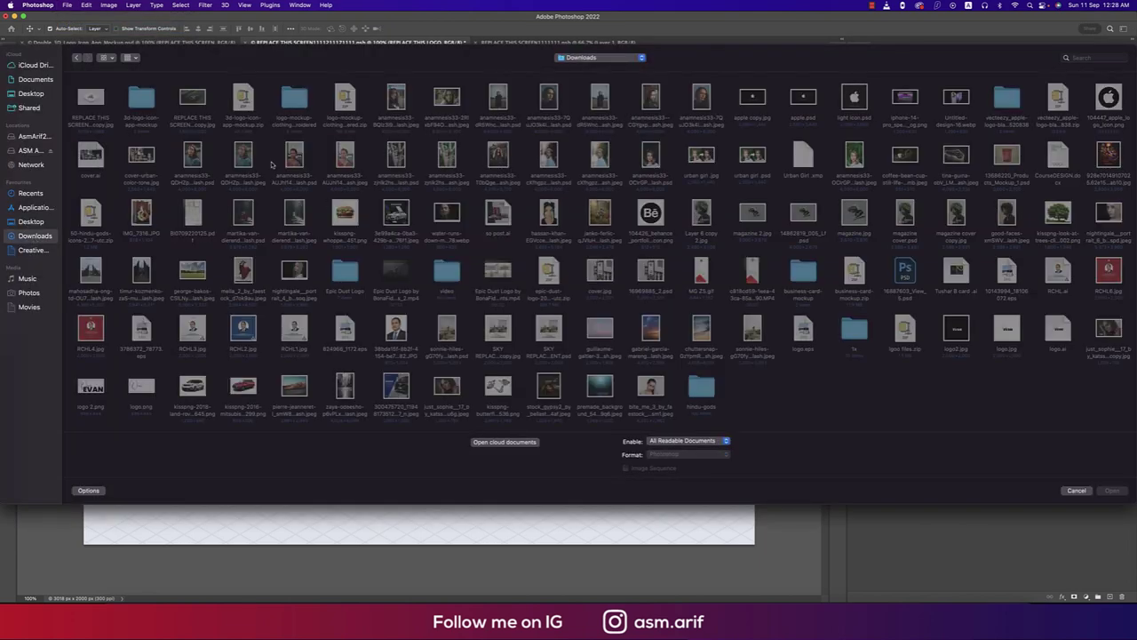
{"action": "left_click", "coordinate": [294, 158]}
{"action": "left_click", "coordinate": [340, 157]}
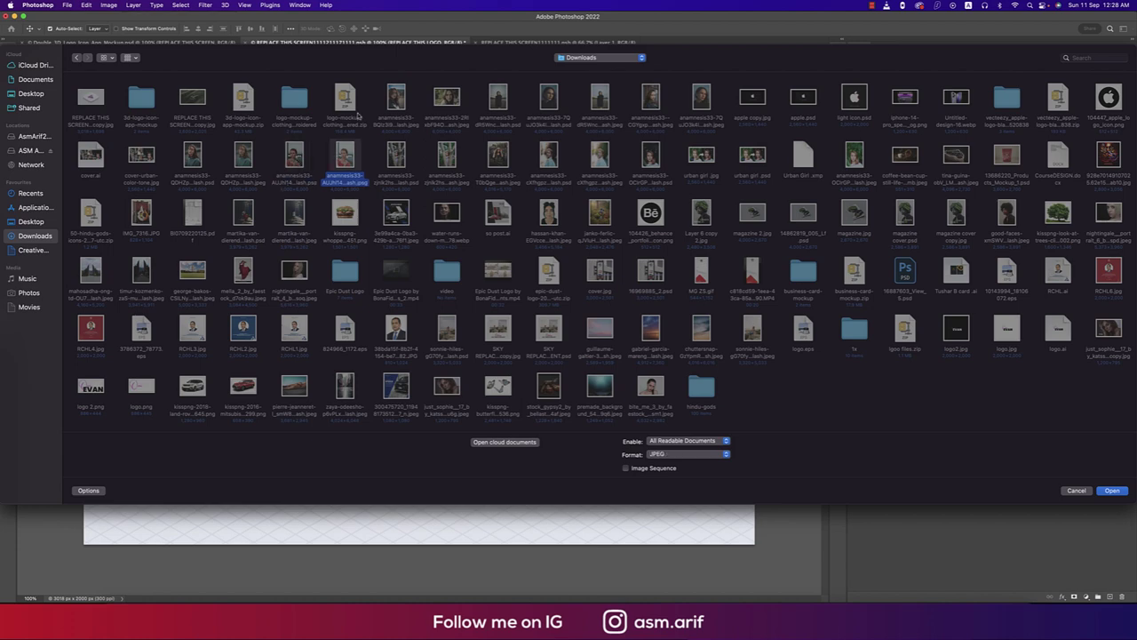
{"action": "left_click", "coordinate": [394, 102]}
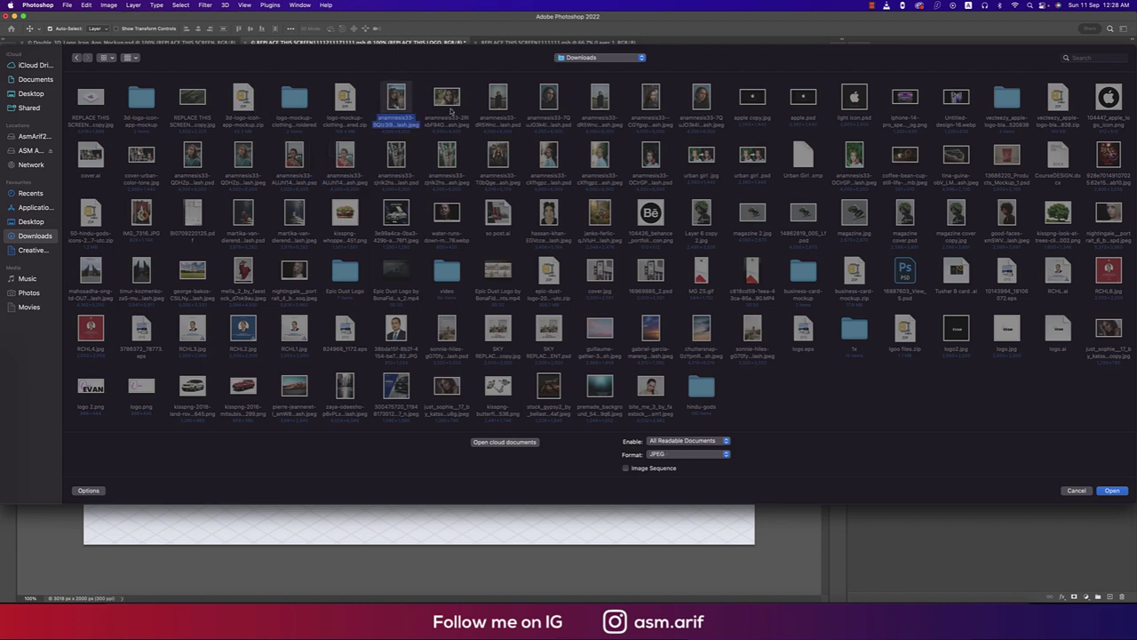
{"action": "left_click", "coordinate": [497, 99]}
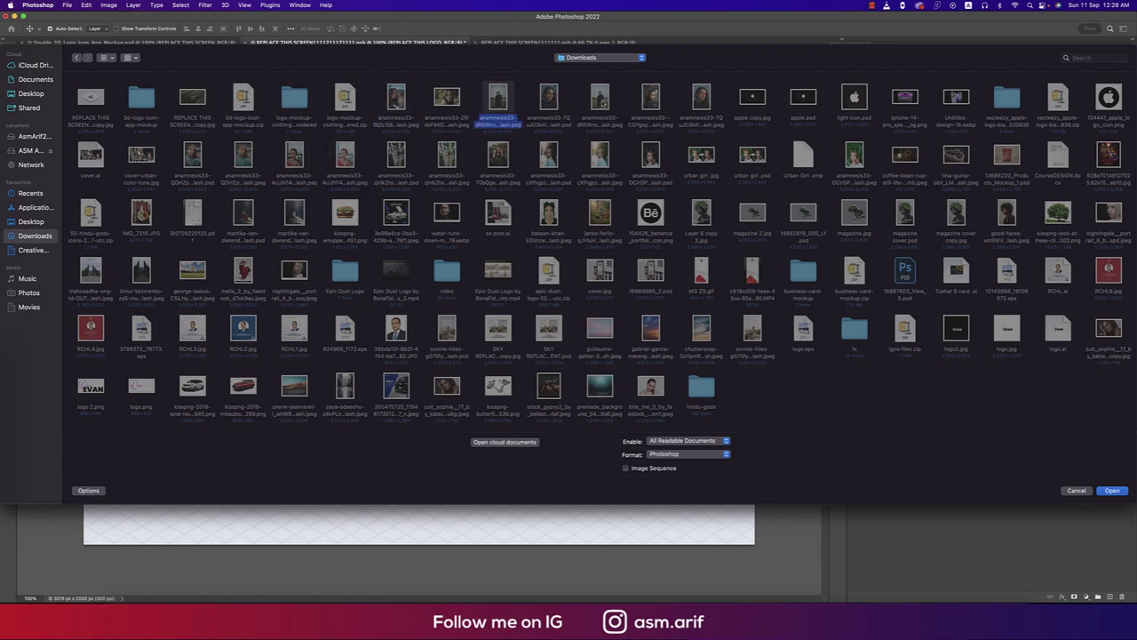
{"action": "left_click", "coordinate": [604, 102]}
{"action": "double_click", "coordinate": [600, 99]}
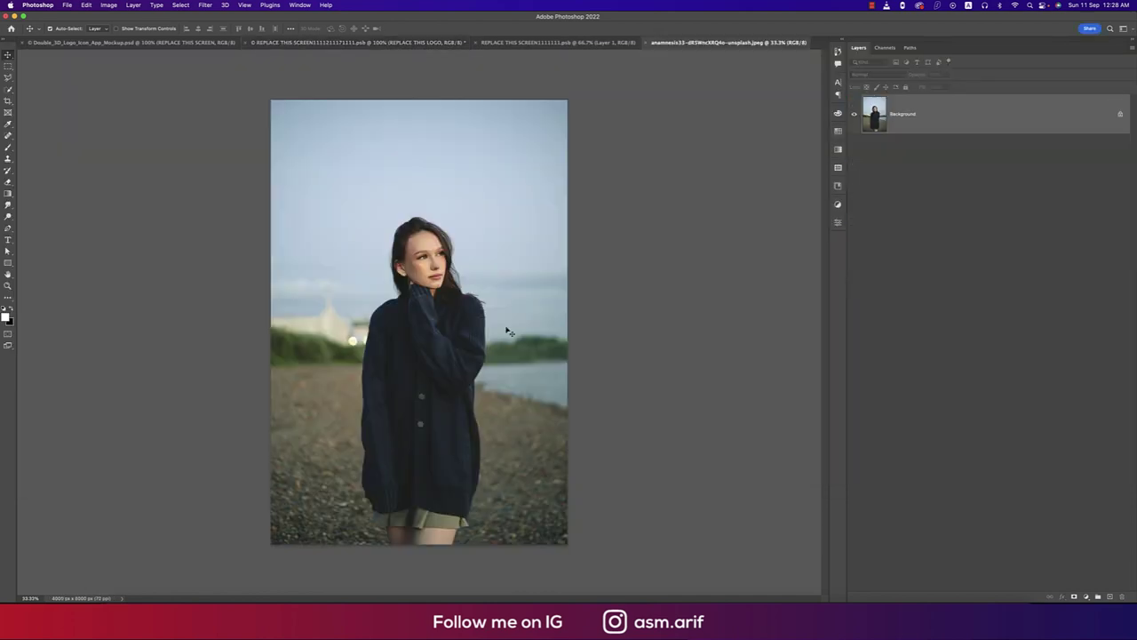
{"action": "left_click", "coordinate": [66, 5]}
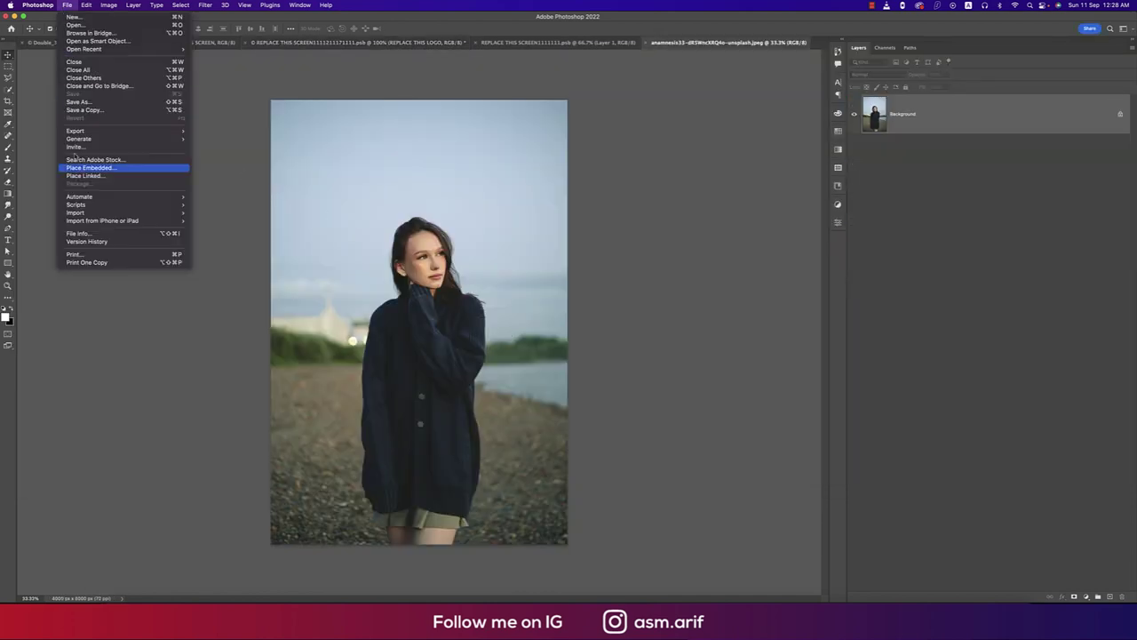
{"action": "left_click", "coordinate": [501, 238]}
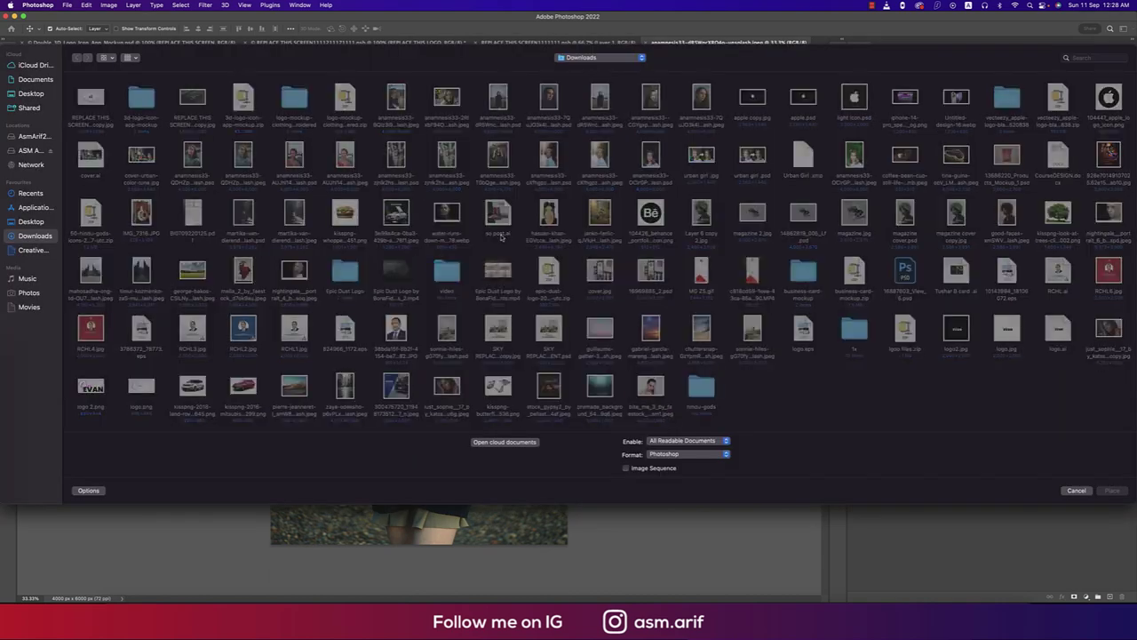
Place the white logo 01.png from the 100ppi folder onto the photo and enlarge it.
{"action": "left_click", "coordinate": [34, 136]}
{"action": "left_click", "coordinate": [91, 98]}
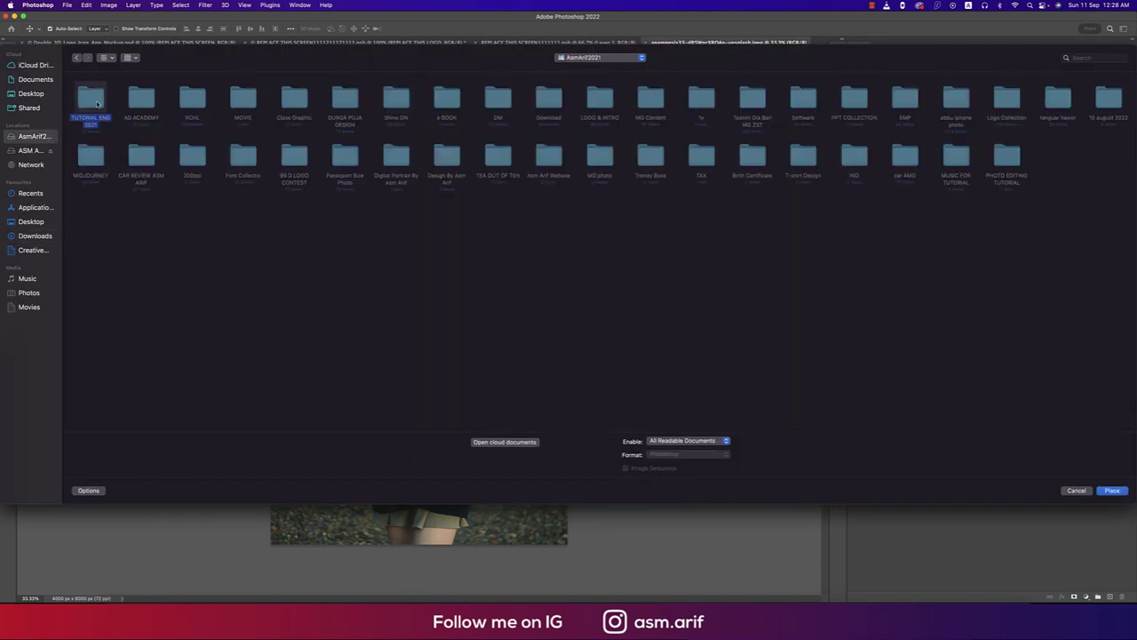
{"action": "double_click", "coordinate": [91, 98]}
{"action": "left_click", "coordinate": [95, 95]}
{"action": "double_click", "coordinate": [95, 95]}
{"action": "left_click", "coordinate": [88, 97]}
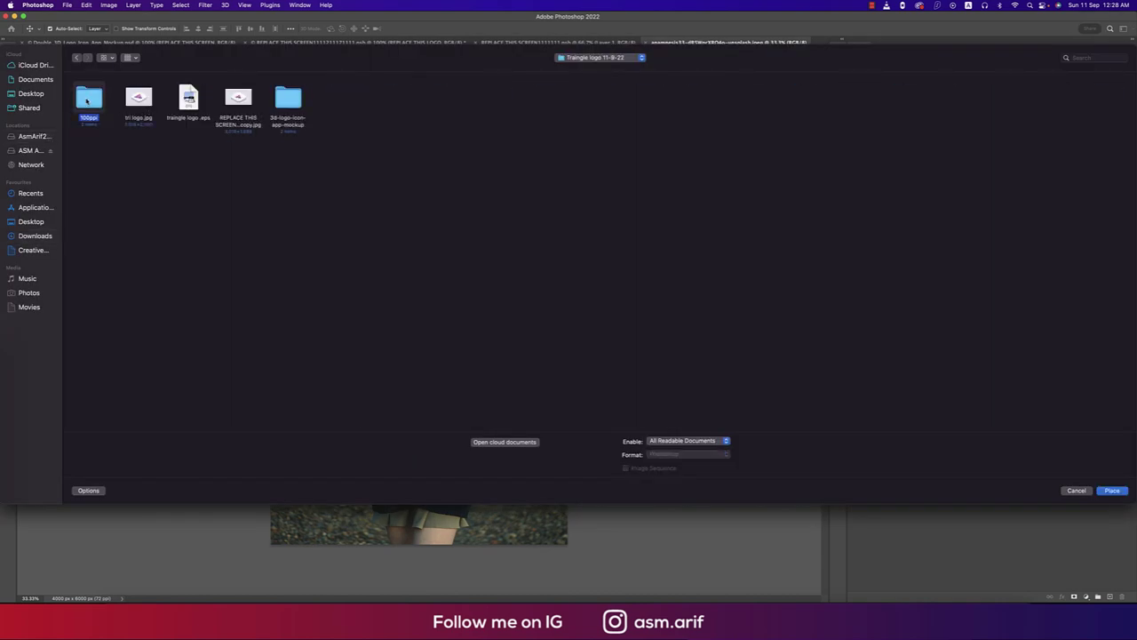
{"action": "double_click", "coordinate": [89, 98]}
{"action": "left_click", "coordinate": [139, 105]}
{"action": "double_click", "coordinate": [139, 105]}
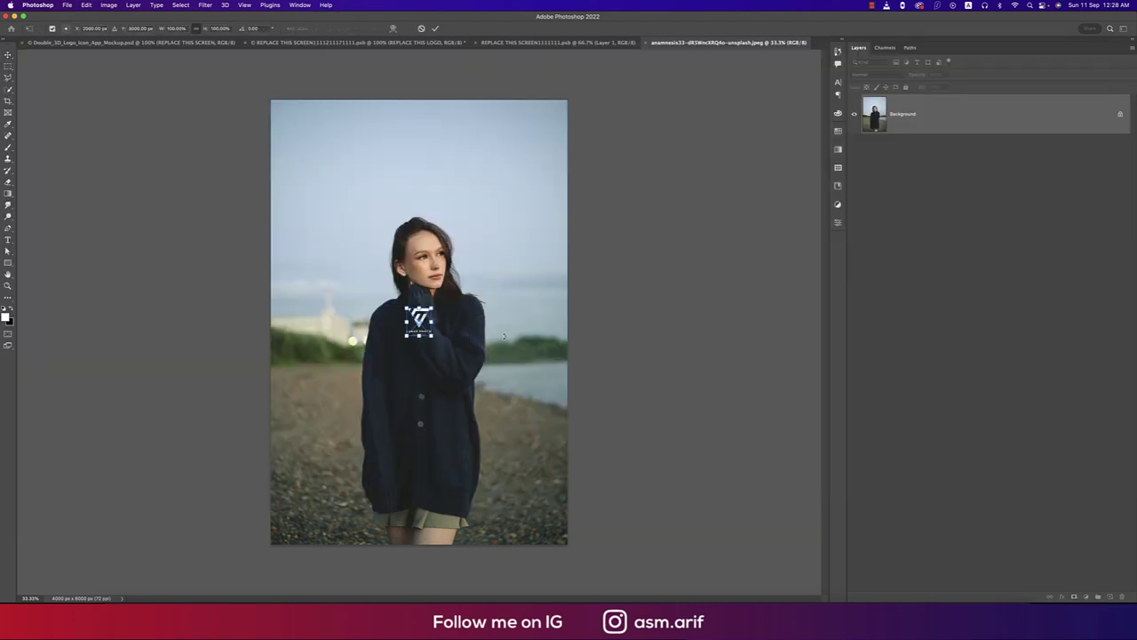
{"action": "left_click_drag", "start_coordinate": [434, 308], "coordinate": [322, 489]}
{"action": "key", "text": "Return"}
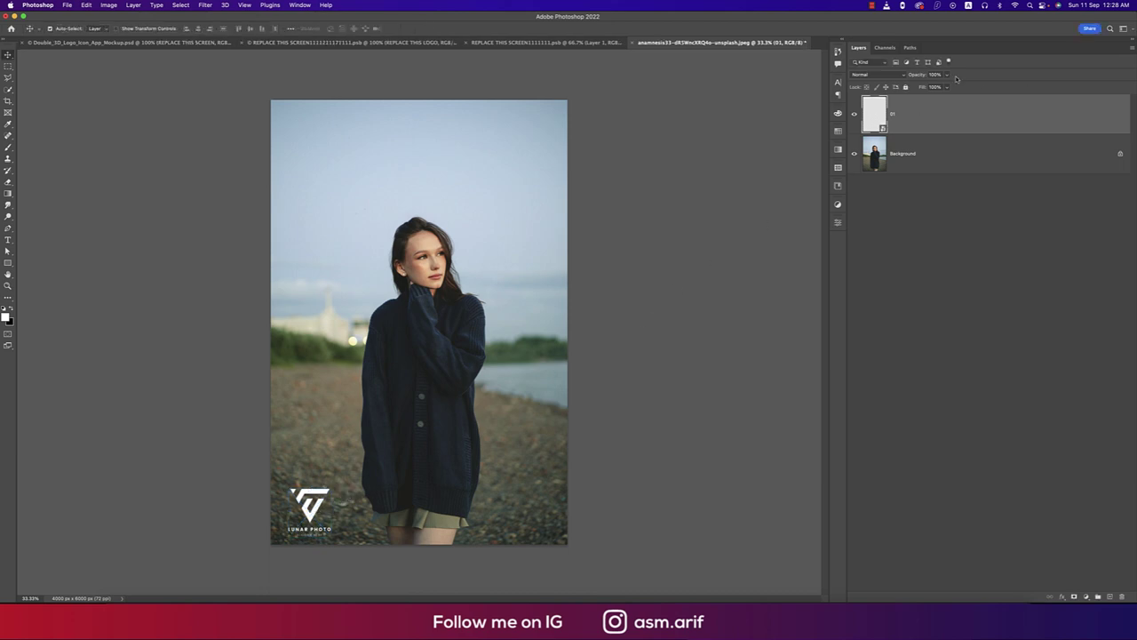
Set the logo layer to 57% opacity and centre it horizontally near the bottom edge.
{"action": "left_click", "coordinate": [946, 75]}
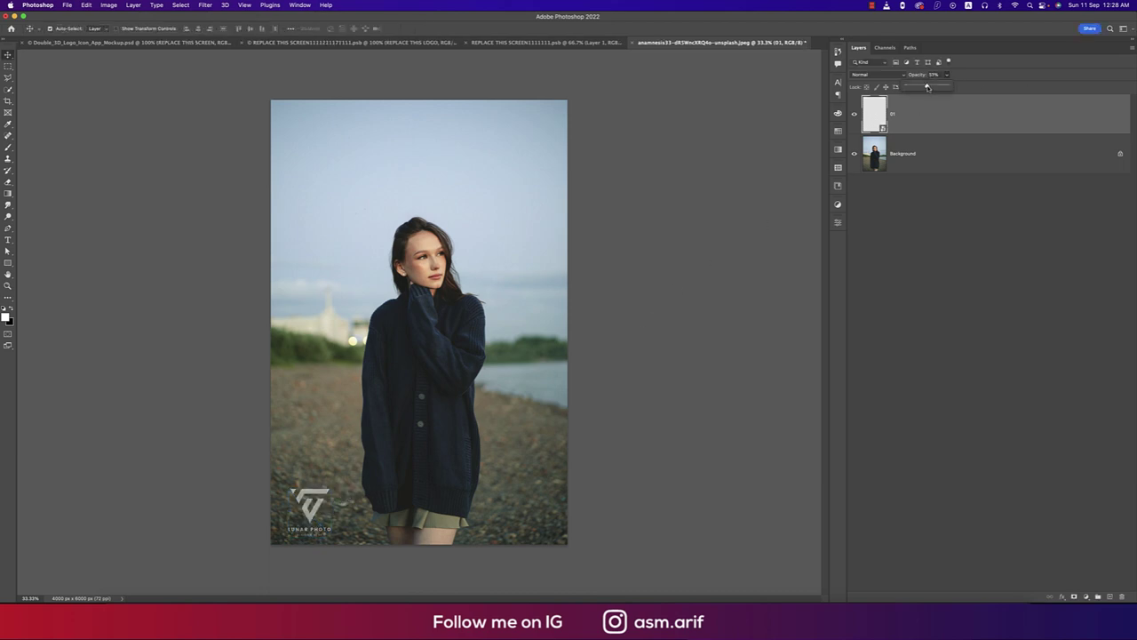
{"action": "left_click", "coordinate": [647, 258]}
{"action": "left_click_drag", "start_coordinate": [338, 503], "coordinate": [445, 486]}
{"action": "key", "text": "super+a"}
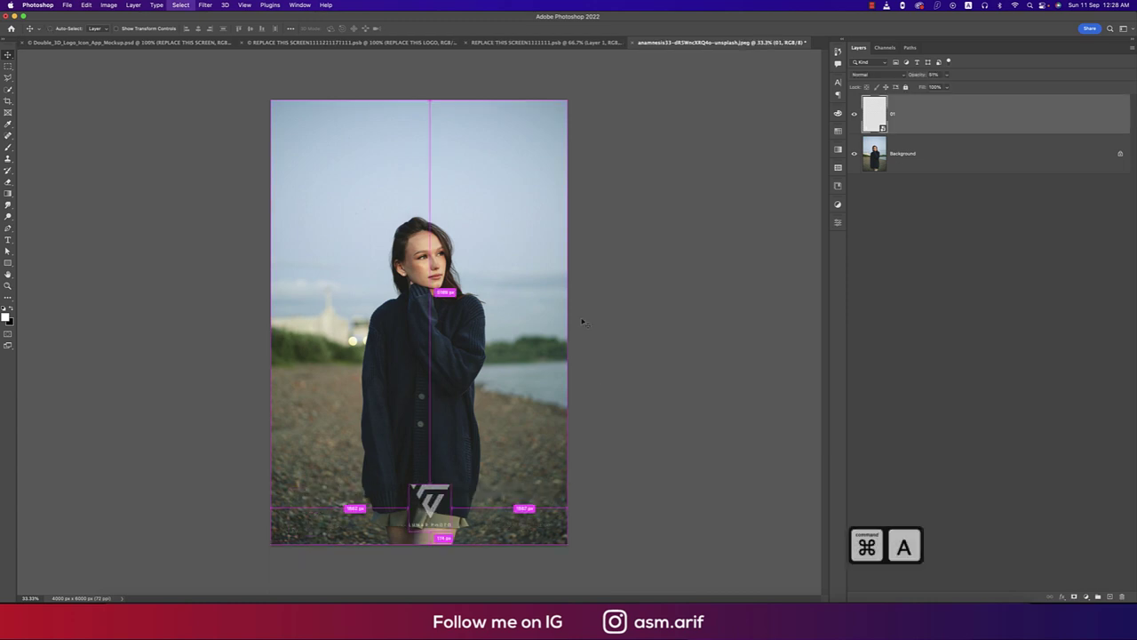
{"action": "left_click", "coordinate": [197, 29]}
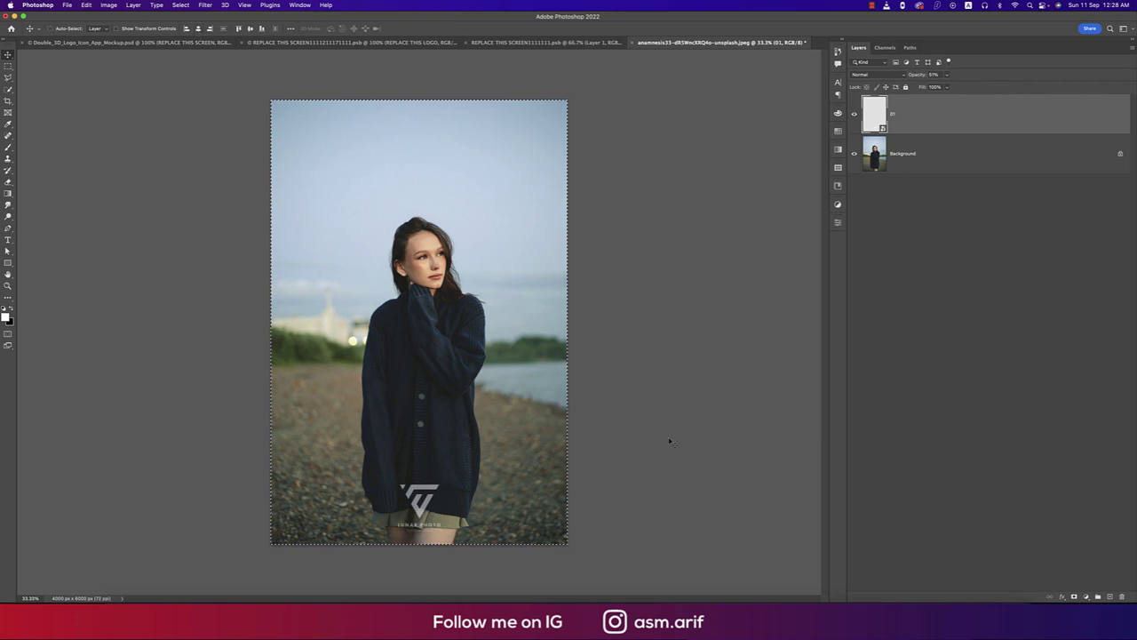
Deselect the canvas and start a JPEG copy saved into the Traingle logo 11-9-22 folder.
{"action": "key", "text": "super+d"}
{"action": "key", "text": "alt+super+s"}
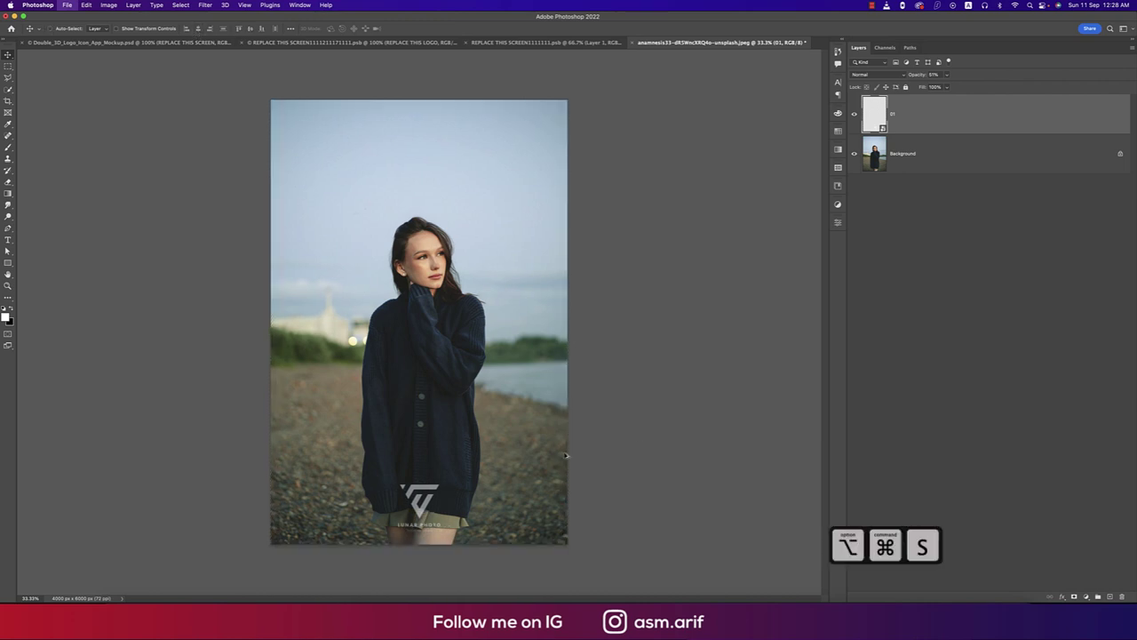
{"action": "left_click", "coordinate": [531, 331]}
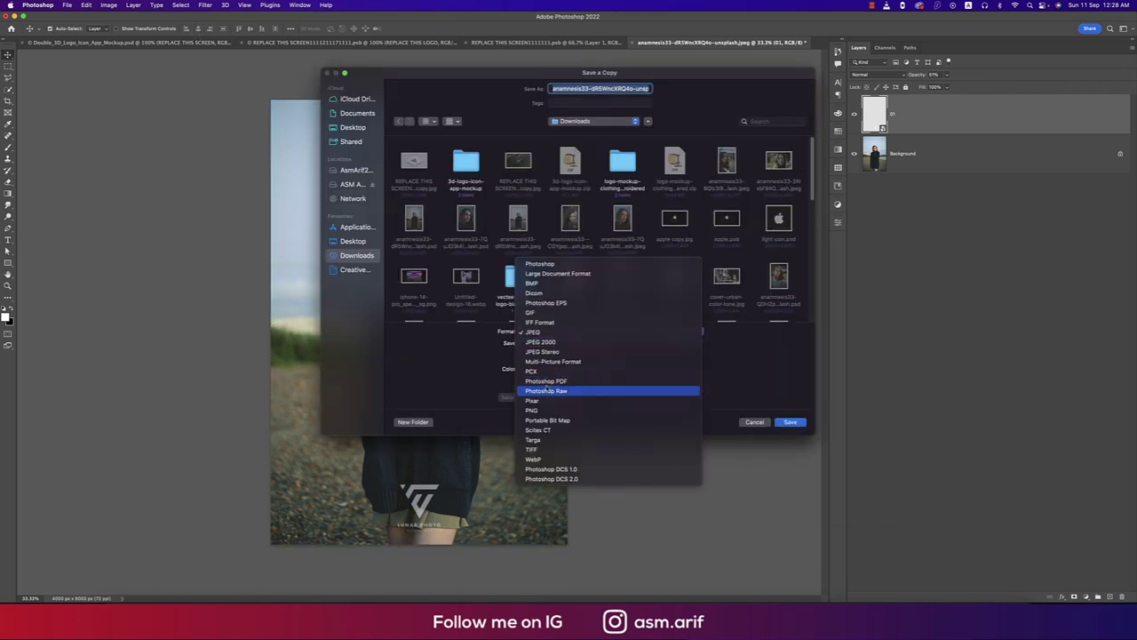
{"action": "left_click", "coordinate": [531, 334]}
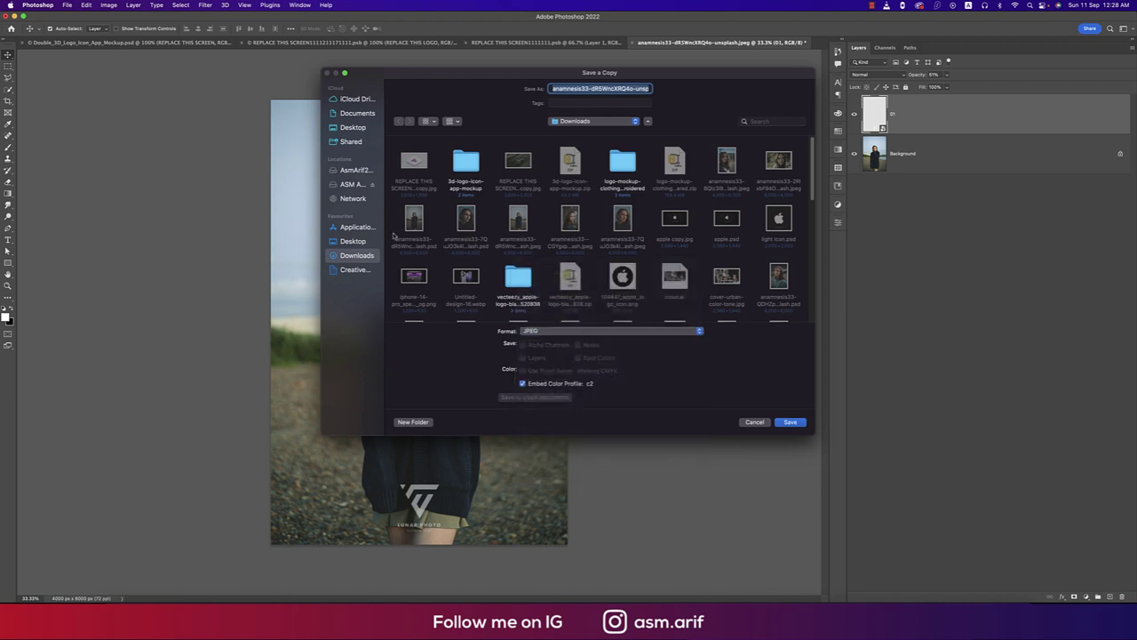
{"action": "left_click", "coordinate": [358, 171]}
{"action": "double_click", "coordinate": [414, 161]}
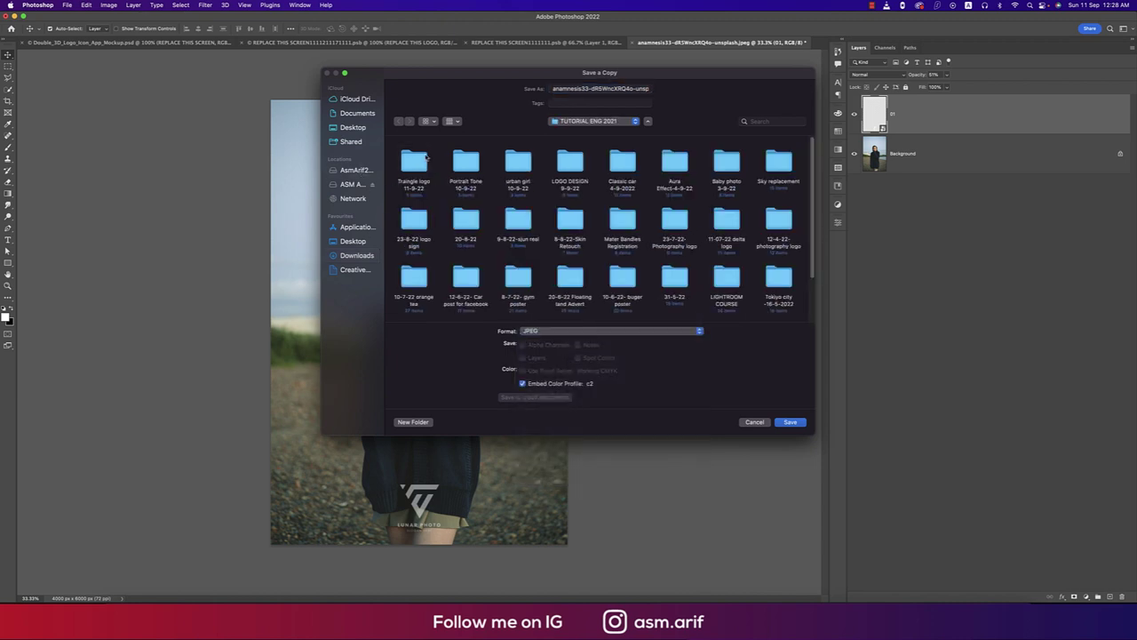
{"action": "double_click", "coordinate": [423, 163]}
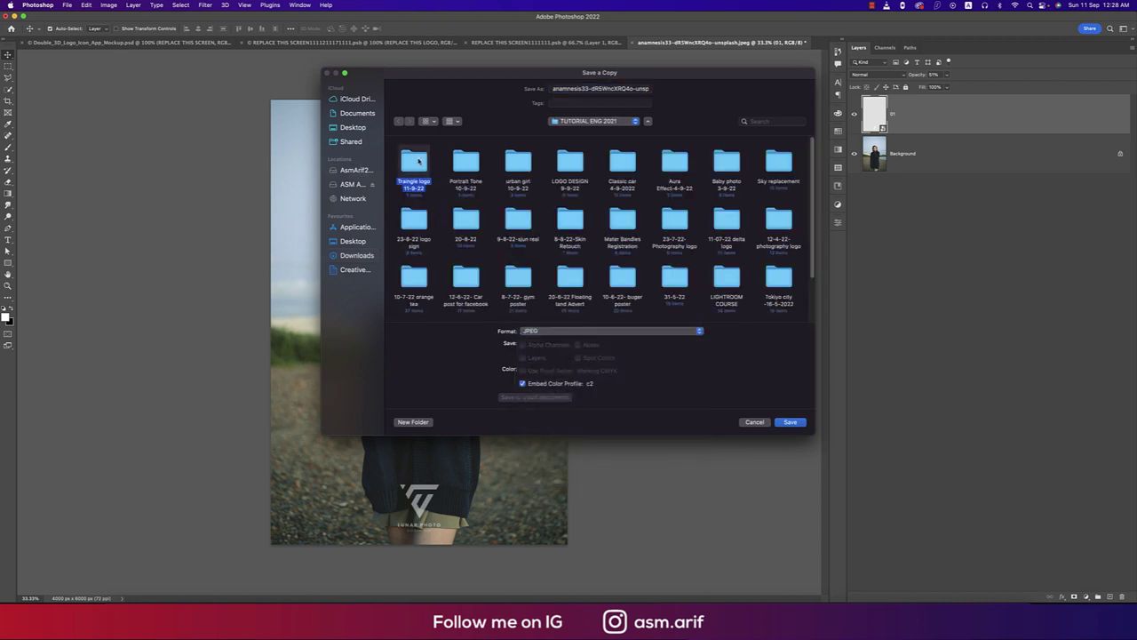
Name the copy 'with logo' and save it at maximum quality 12.
{"action": "left_click", "coordinate": [588, 89]}
{"action": "key", "text": "cmd+a"}
{"action": "type", "text": "wit"}
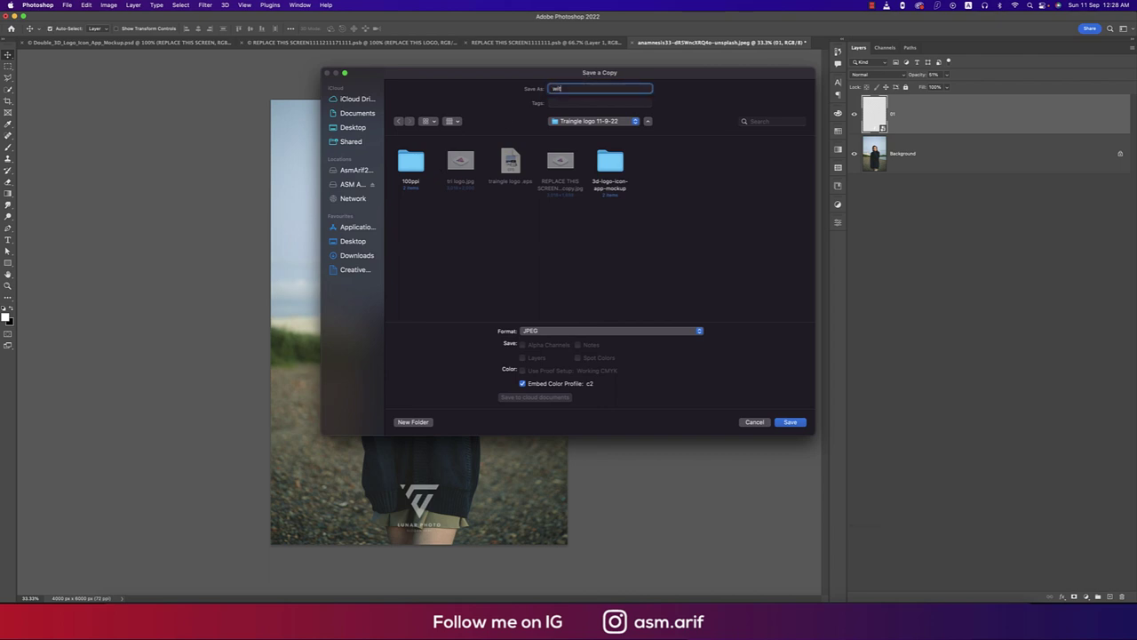
{"action": "key", "text": "Return"}
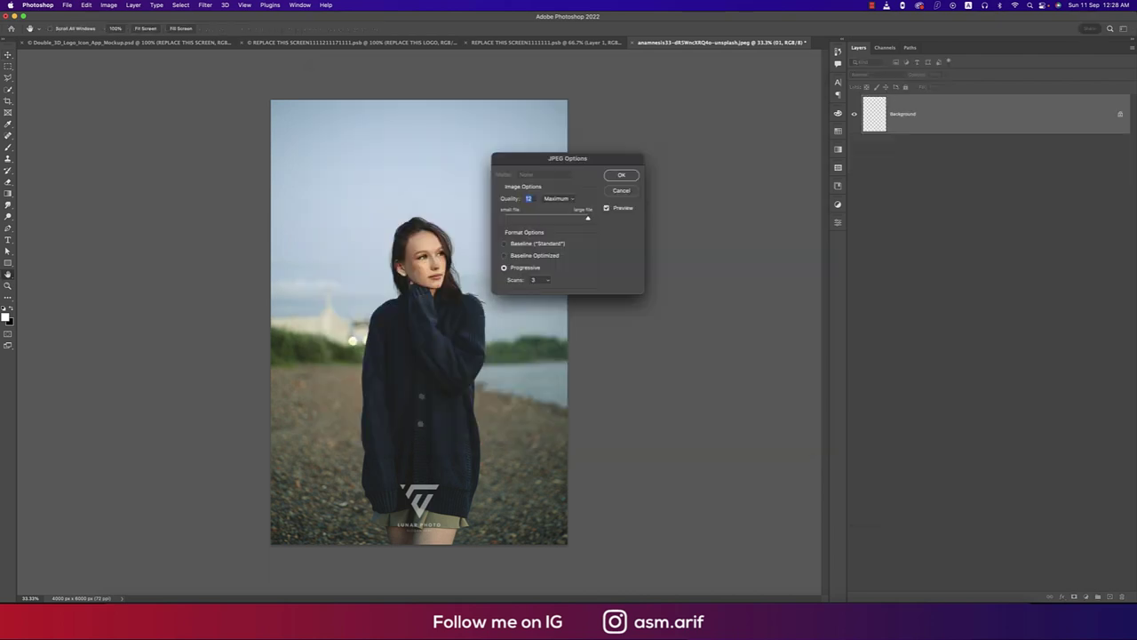
{"action": "left_click", "coordinate": [619, 175]}
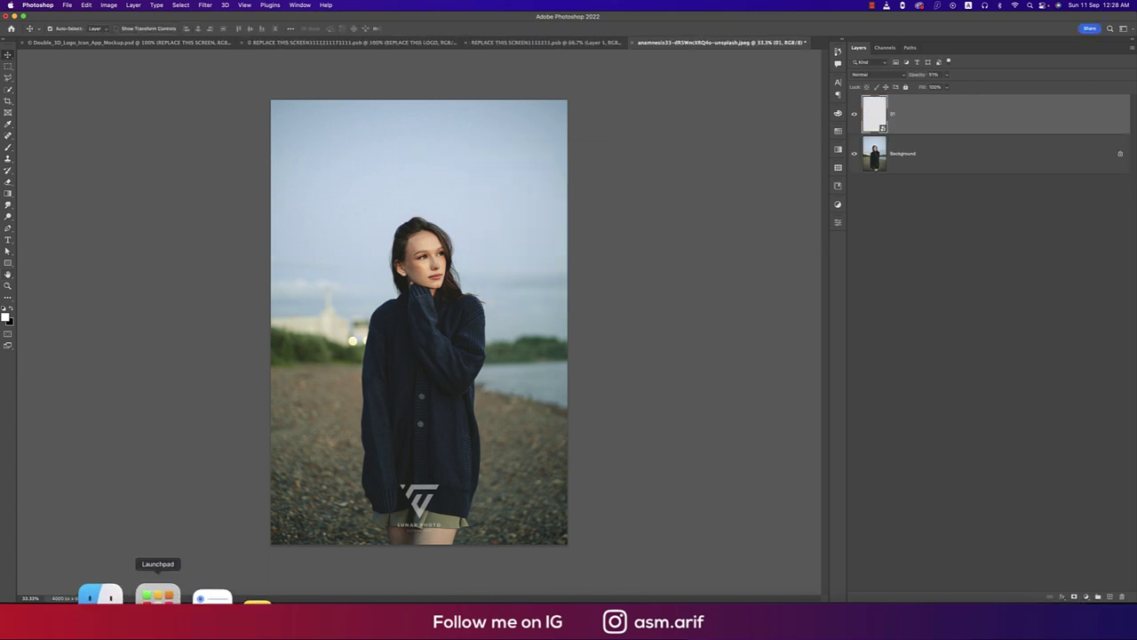
{"action": "left_click", "coordinate": [174, 597]}
{"action": "left_click", "coordinate": [369, 125]}
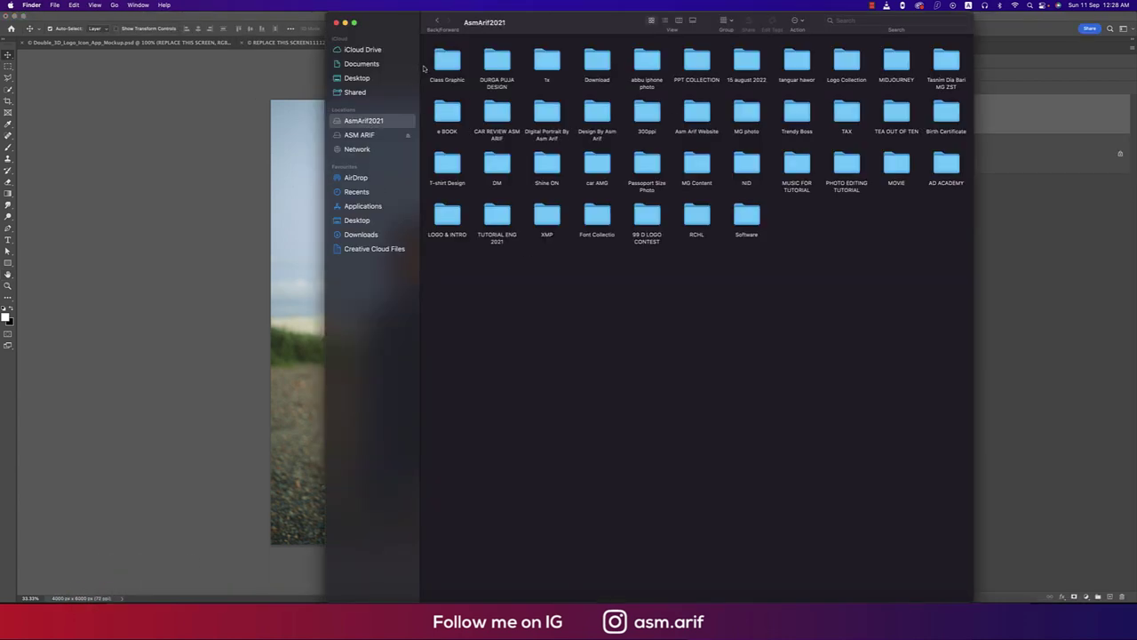
{"action": "left_click", "coordinate": [430, 68]}
{"action": "double_click", "coordinate": [484, 64]}
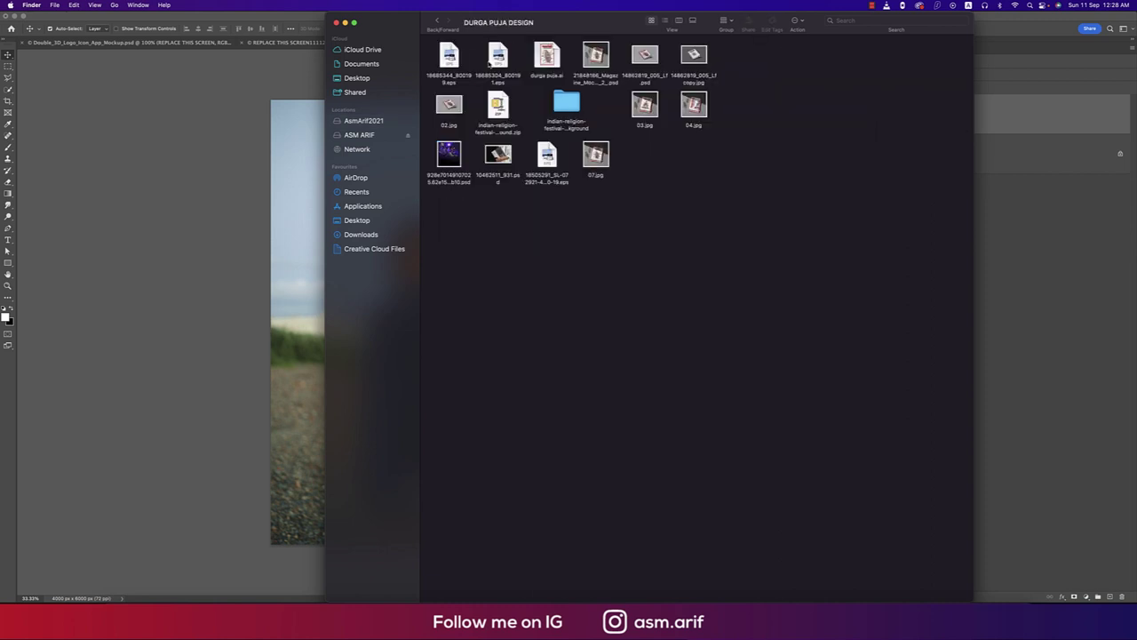
{"action": "left_click", "coordinate": [436, 21]}
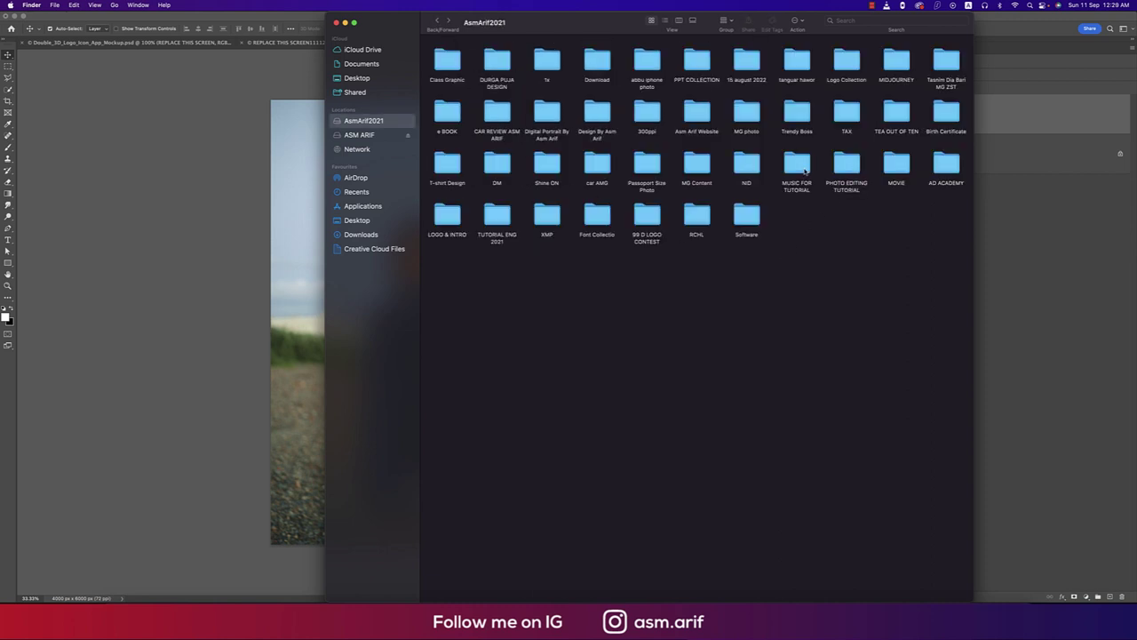
{"action": "double_click", "coordinate": [494, 217]}
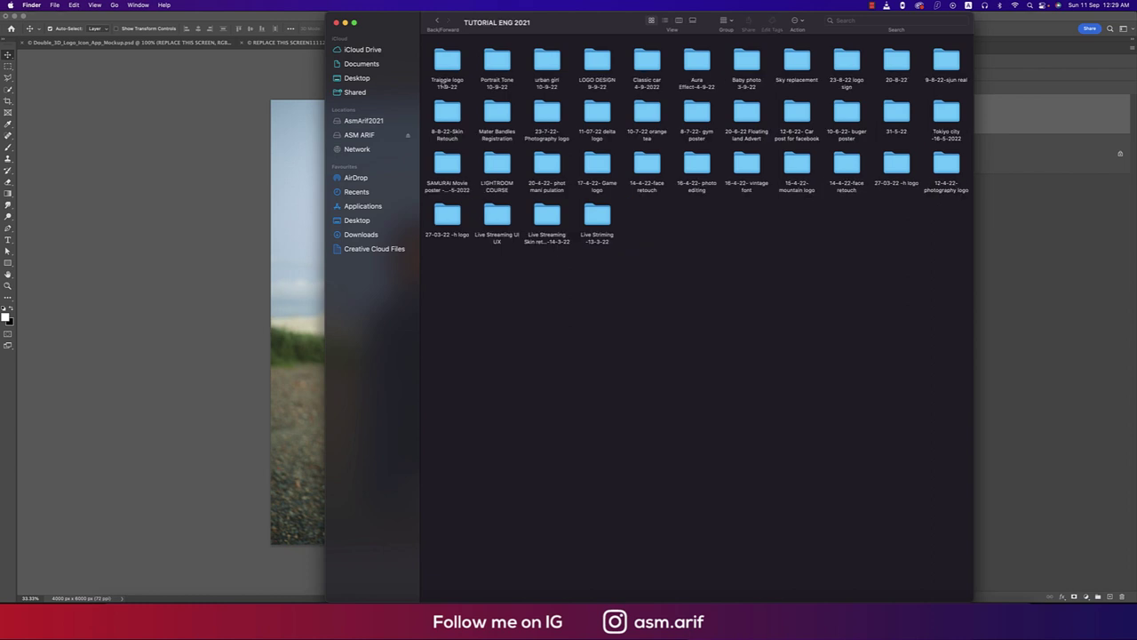
{"action": "double_click", "coordinate": [447, 62]}
{"action": "double_click", "coordinate": [743, 58]}
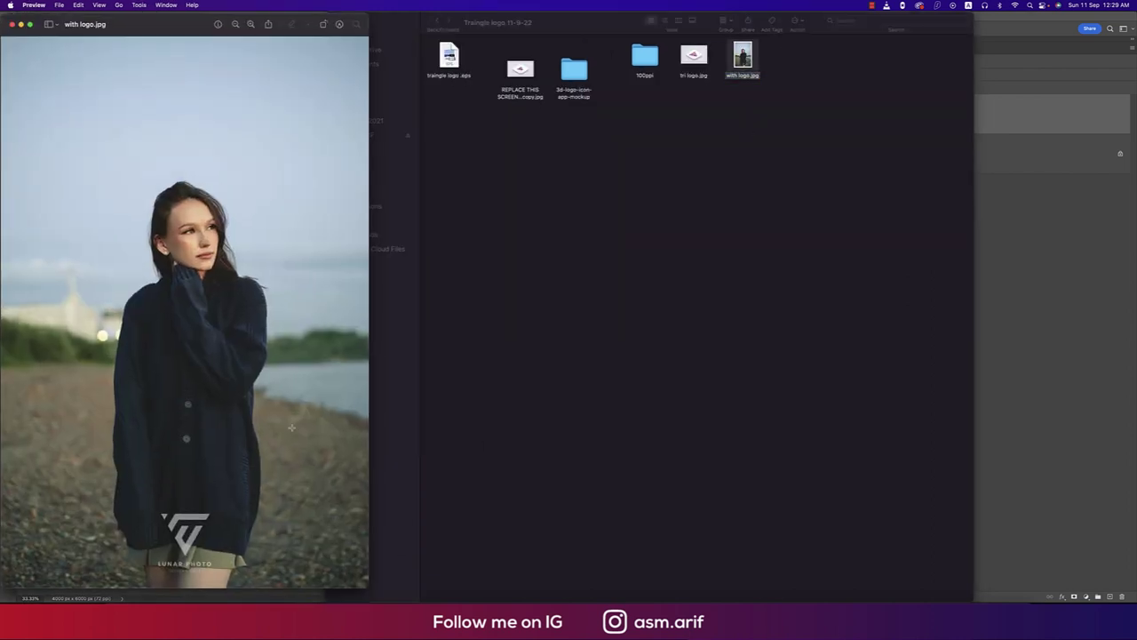
{"action": "key", "text": "Escape"}
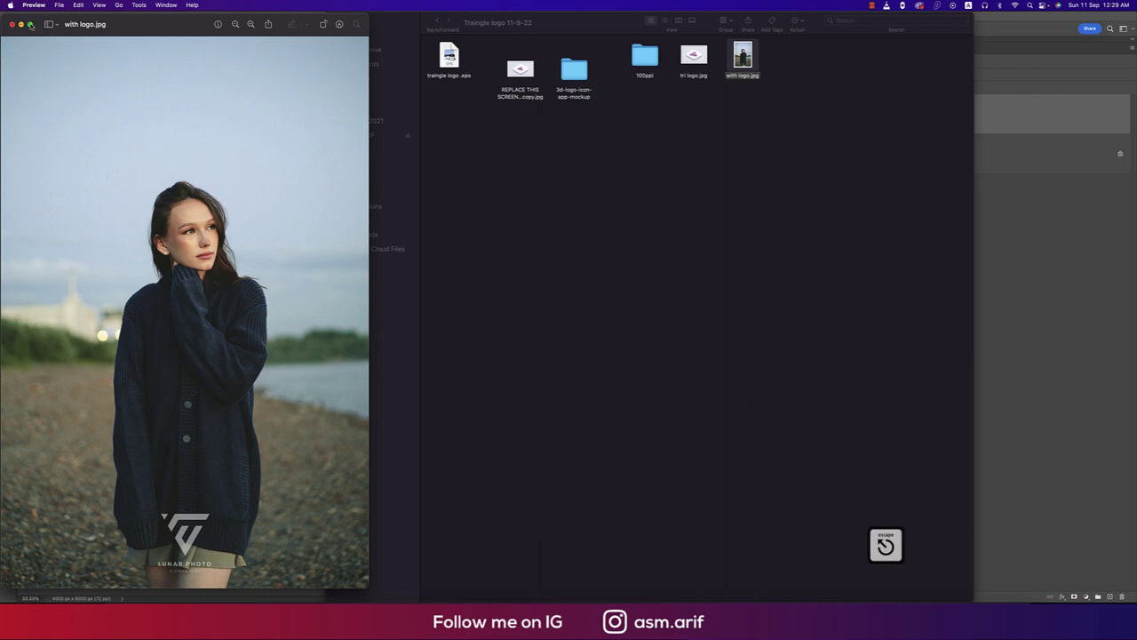
{"action": "left_click", "coordinate": [13, 24]}
{"action": "double_click", "coordinate": [645, 56]}
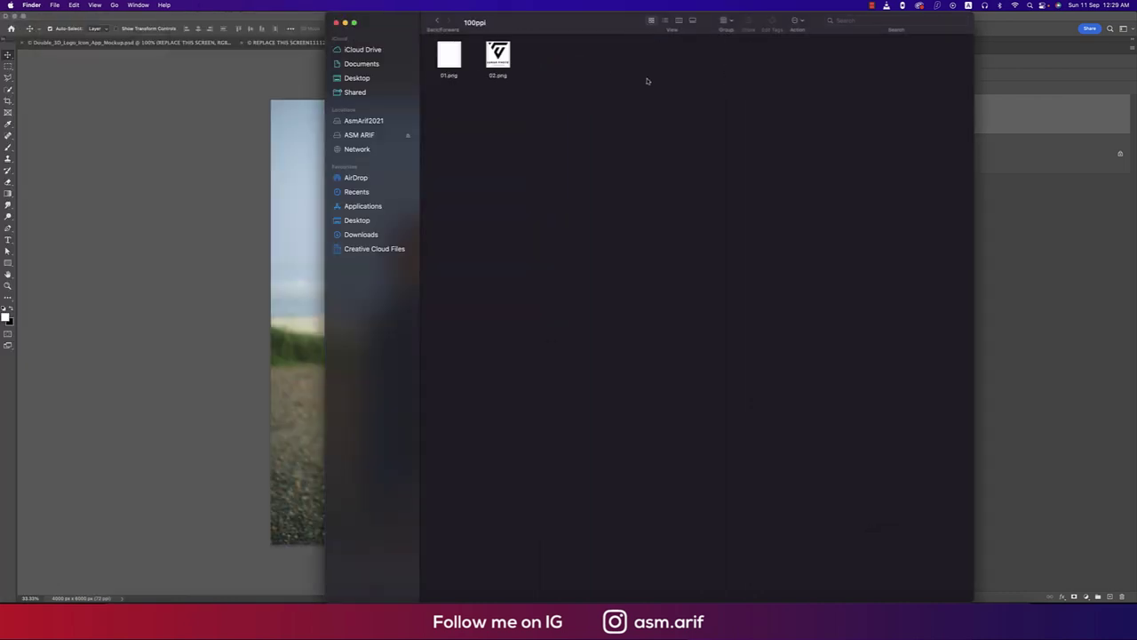
{"action": "left_click", "coordinate": [497, 55]}
{"action": "left_click", "coordinate": [449, 61]}
{"action": "left_click", "coordinate": [500, 58]}
{"action": "left_click", "coordinate": [449, 57]}
{"action": "left_click", "coordinate": [436, 21]}
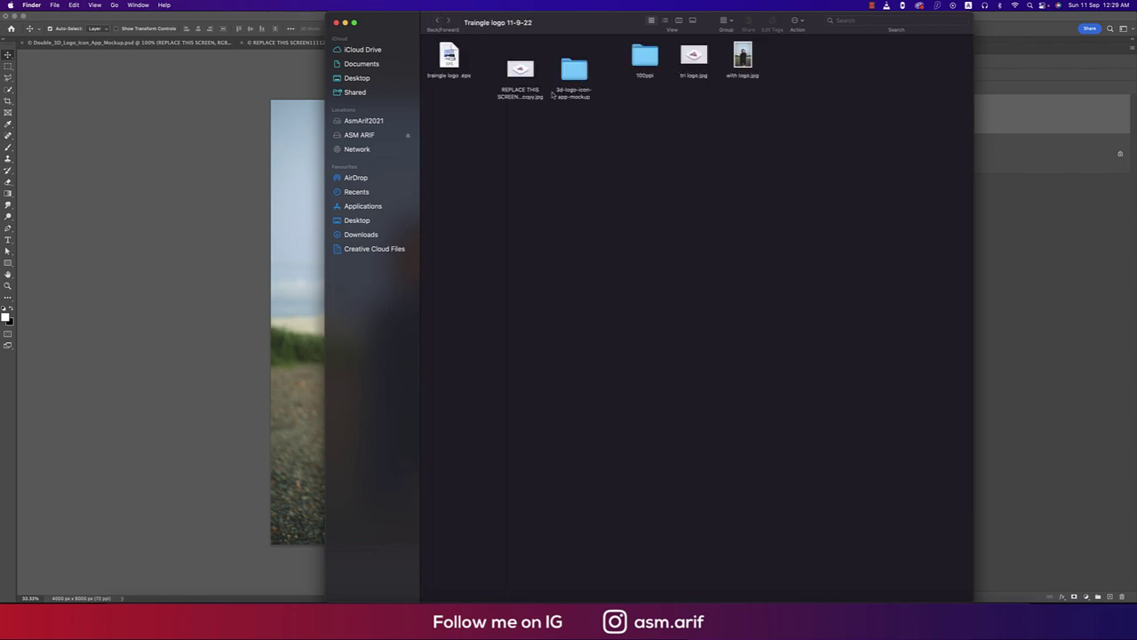
{"action": "left_click", "coordinate": [453, 62]}
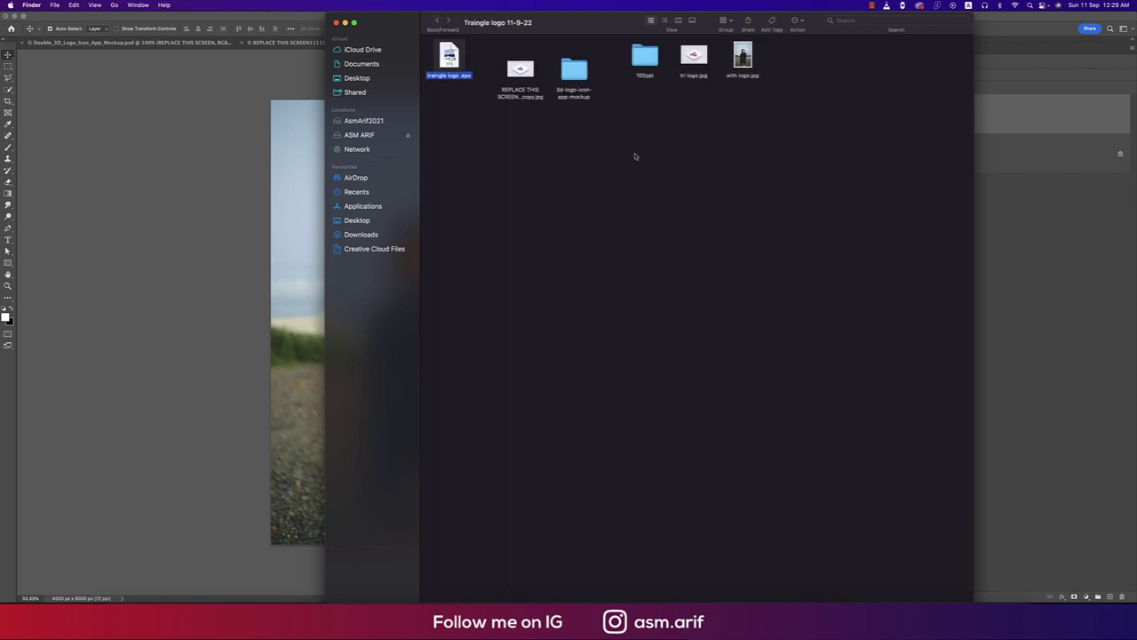
{"action": "left_click", "coordinate": [335, 22]}
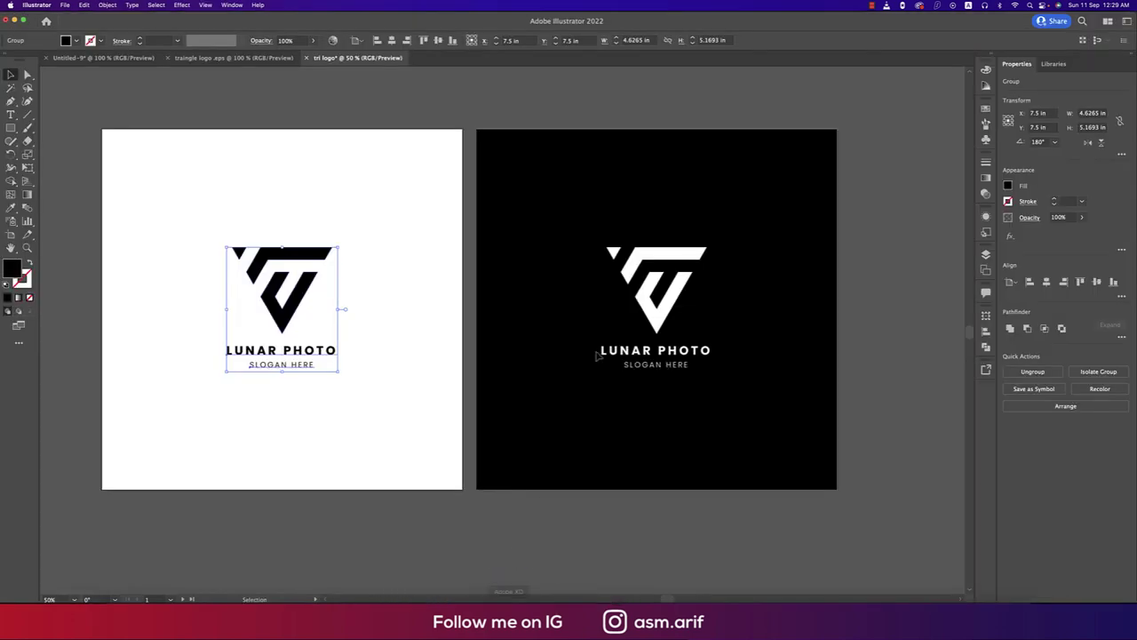
Back in Illustrator, select the white logo on the black artboard, then deselect everything.
{"action": "left_click", "coordinate": [488, 590]}
{"action": "left_click", "coordinate": [468, 340]}
{"action": "left_click", "coordinate": [659, 359]}
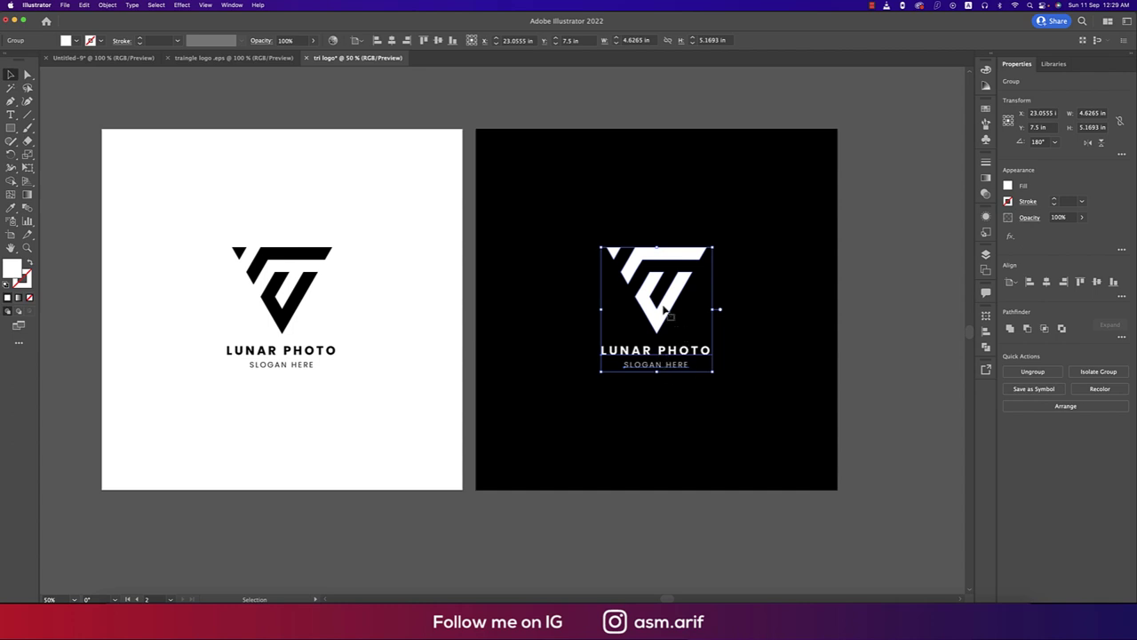
{"action": "left_click", "coordinate": [886, 338]}
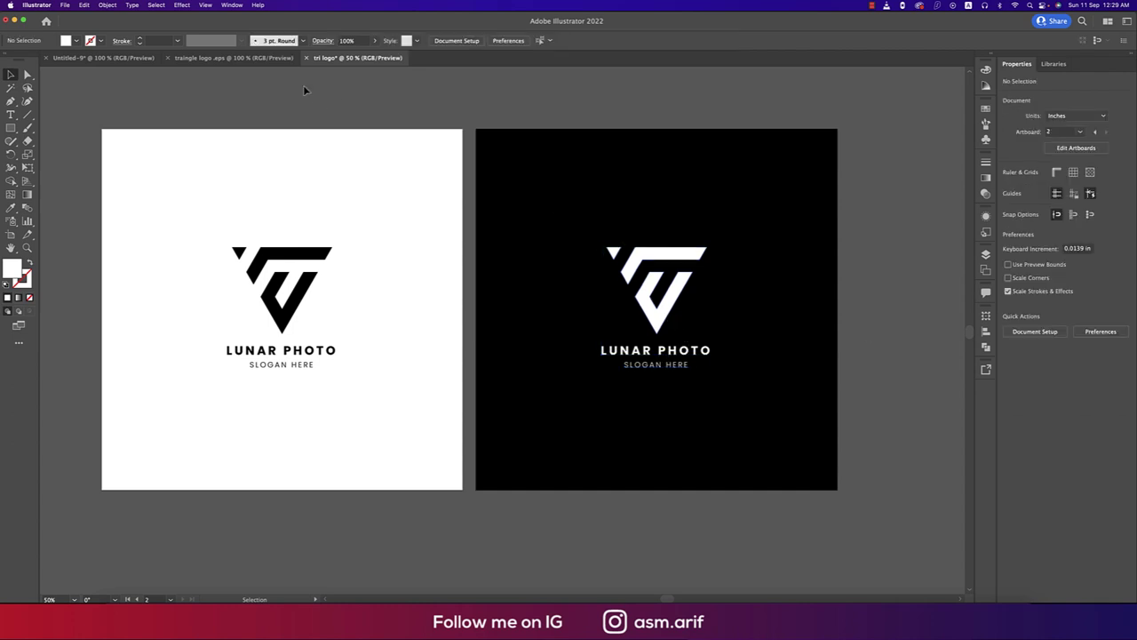
Package the traingle logo .eps document into Traingle logo 11-9-22 and show the package.
{"action": "left_click", "coordinate": [233, 57]}
{"action": "left_click", "coordinate": [65, 5]}
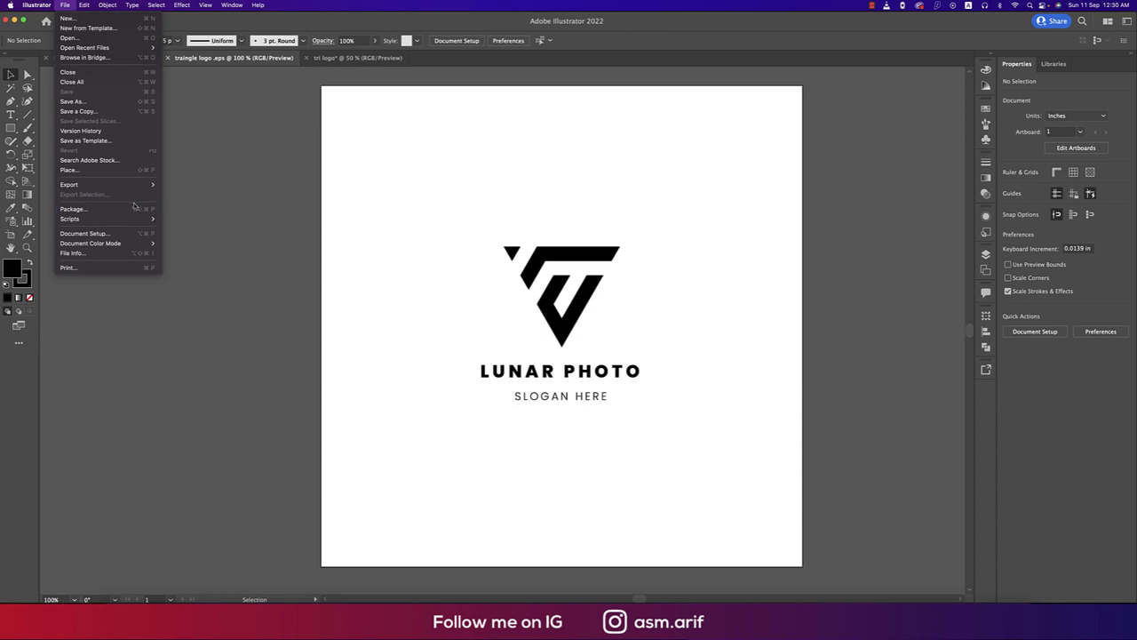
{"action": "left_click", "coordinate": [138, 211]}
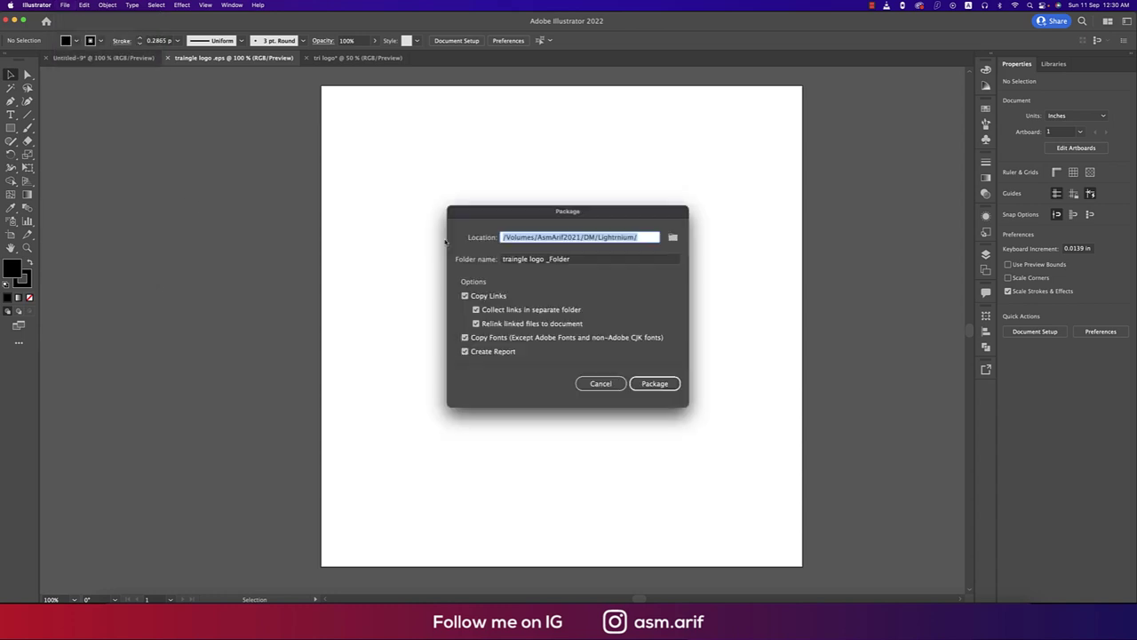
{"action": "left_click", "coordinate": [675, 238]}
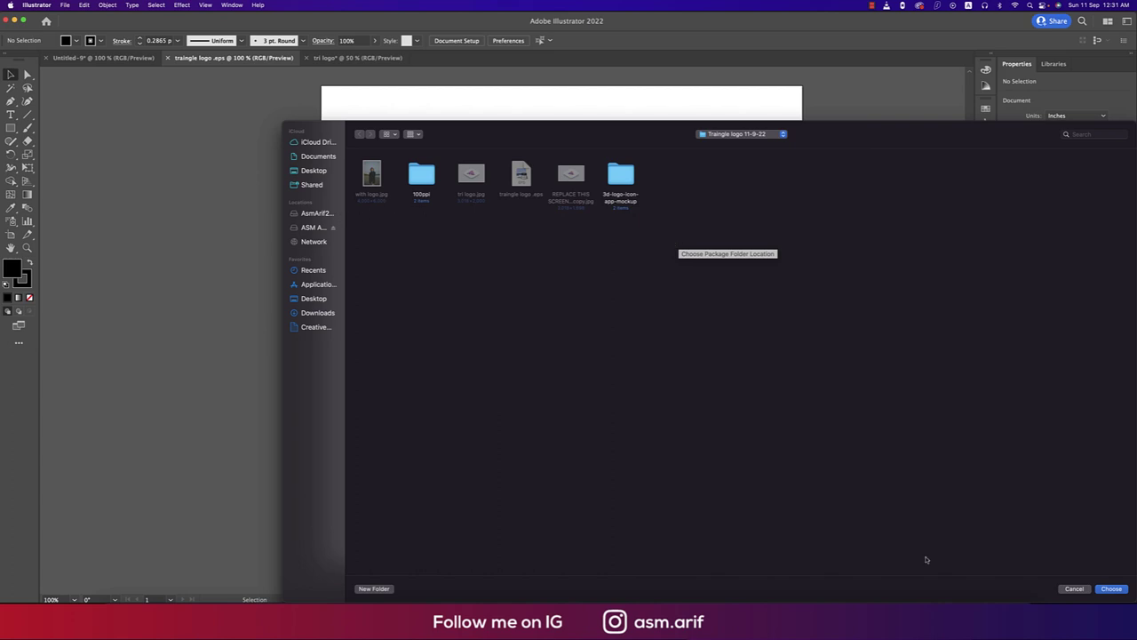
{"action": "left_click", "coordinate": [1112, 590]}
{"action": "left_click", "coordinate": [655, 384]}
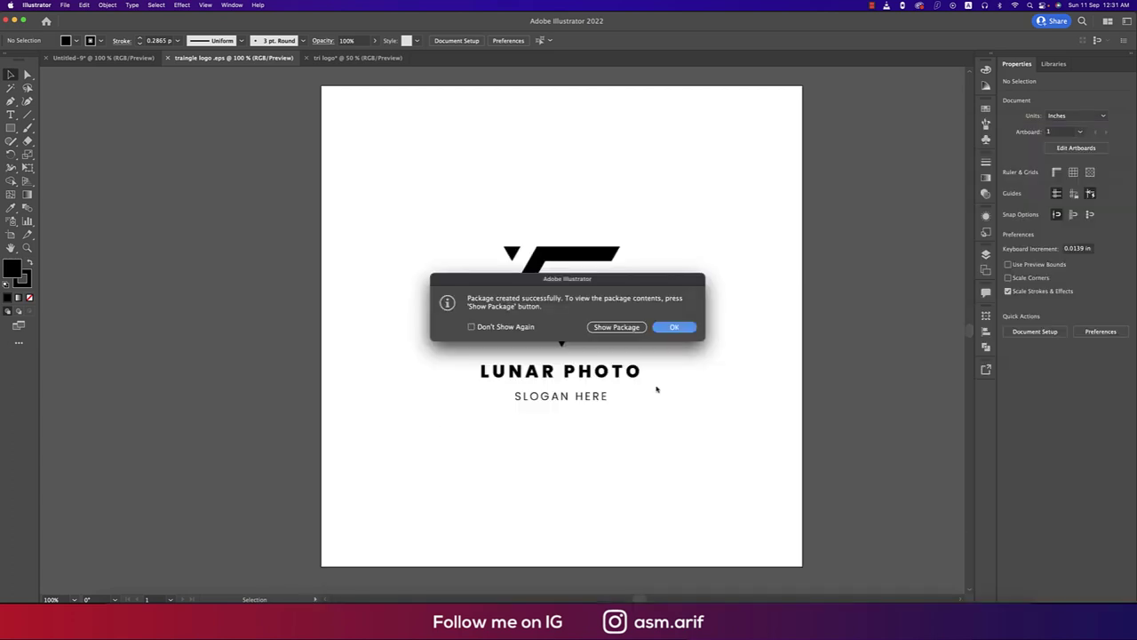
{"action": "left_click", "coordinate": [616, 327]}
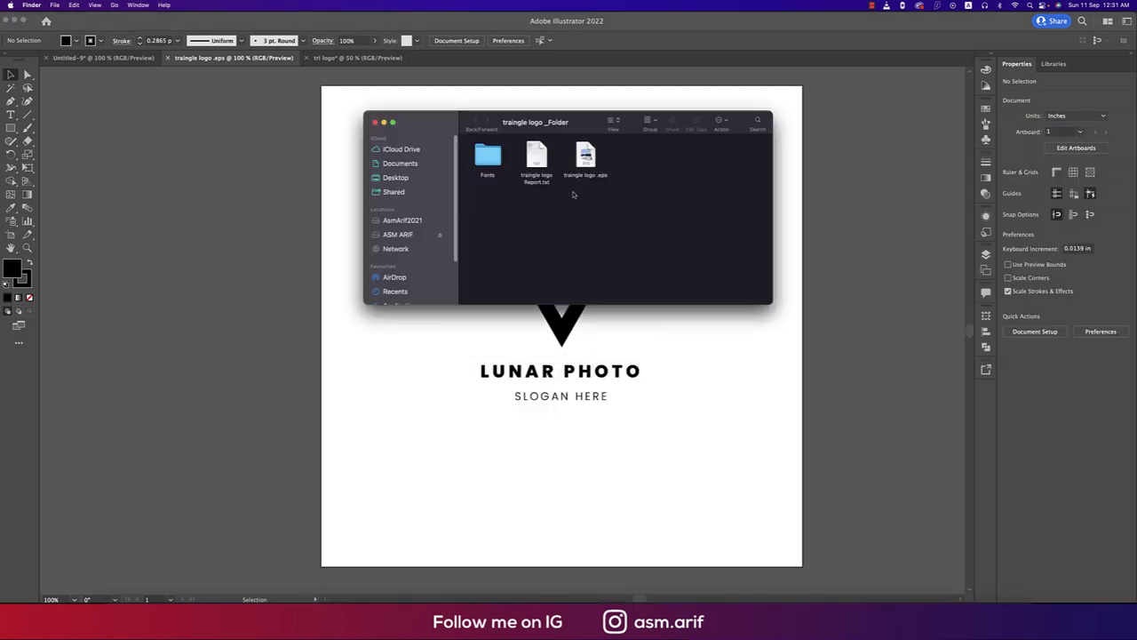
Check the package's Fonts folder and Report.txt, then close the report and Finder window.
{"action": "left_click", "coordinate": [588, 162]}
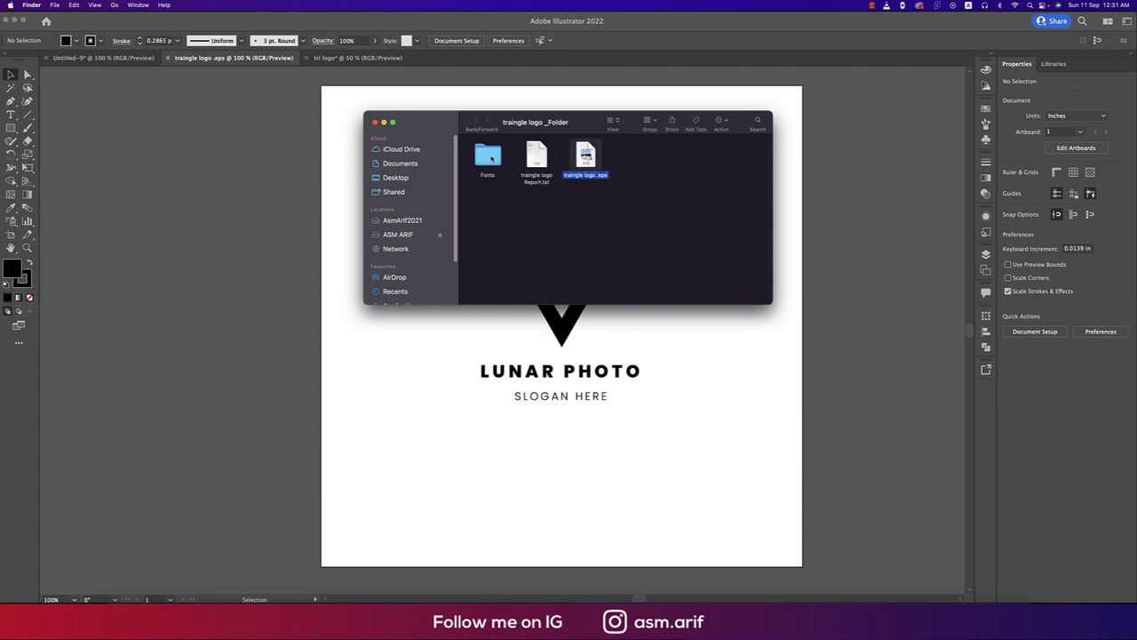
{"action": "double_click", "coordinate": [491, 158]}
{"action": "left_click", "coordinate": [476, 121]}
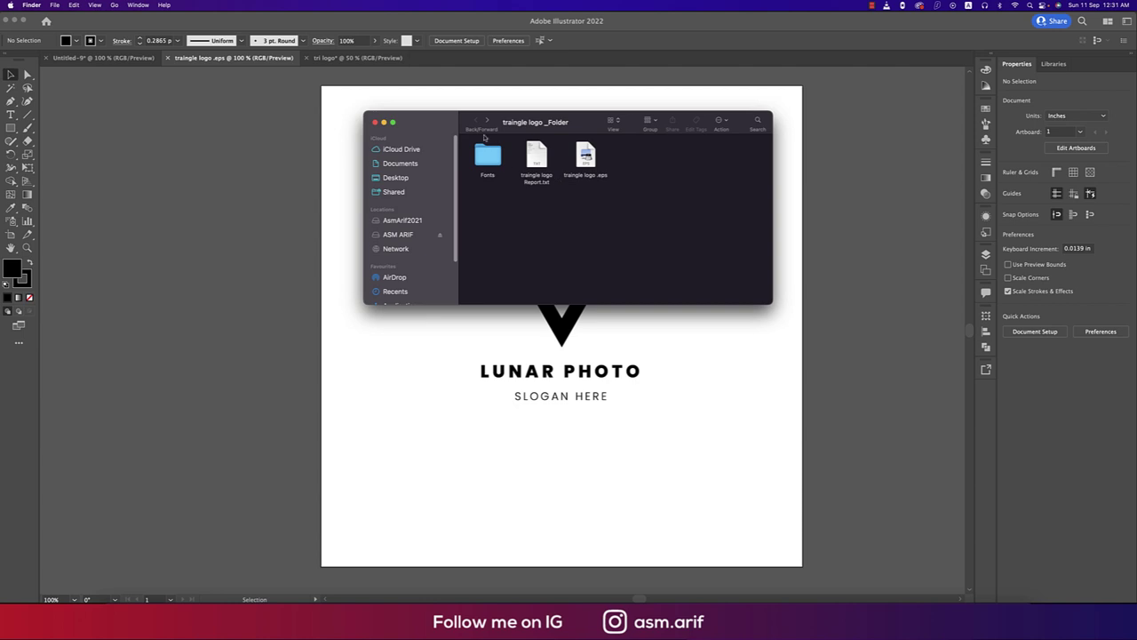
{"action": "double_click", "coordinate": [536, 158]}
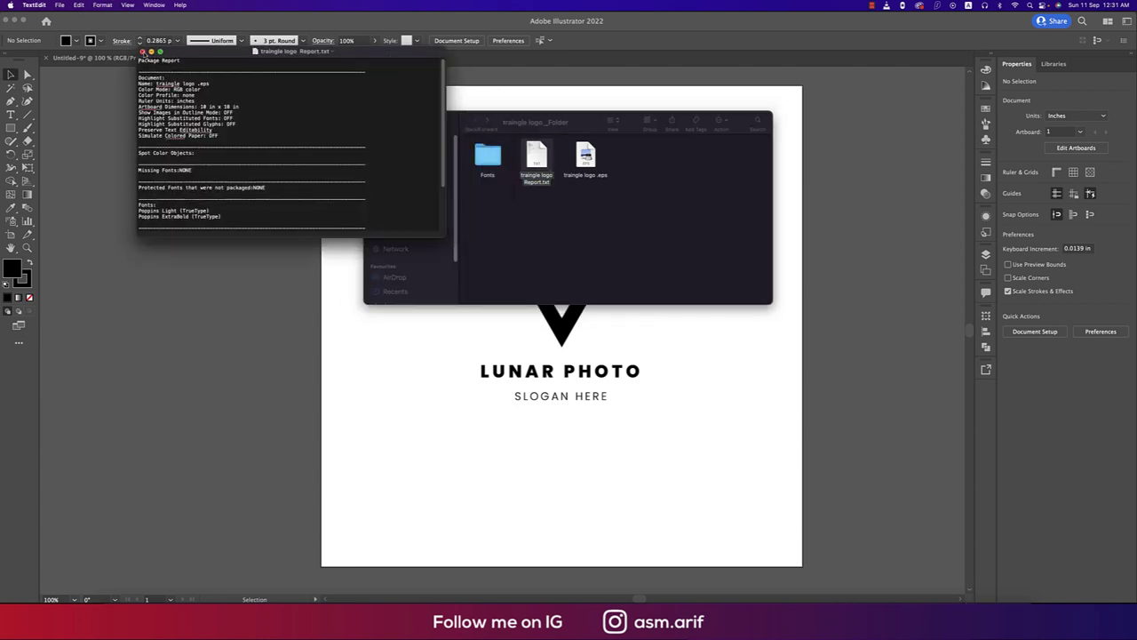
{"action": "left_click", "coordinate": [142, 52]}
{"action": "left_click", "coordinate": [373, 122]}
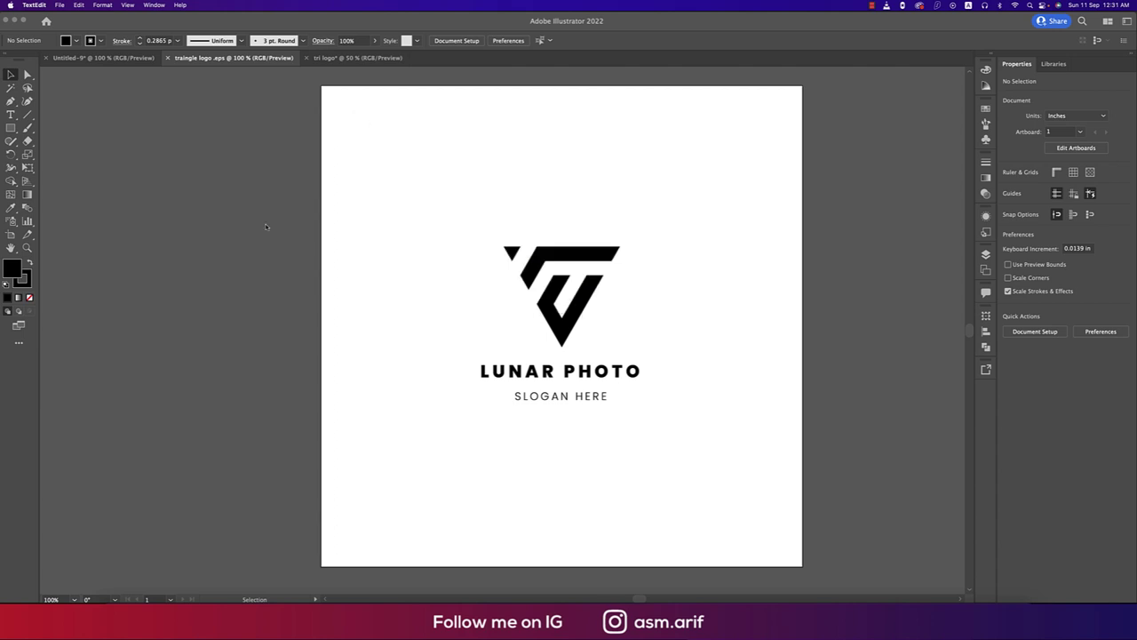